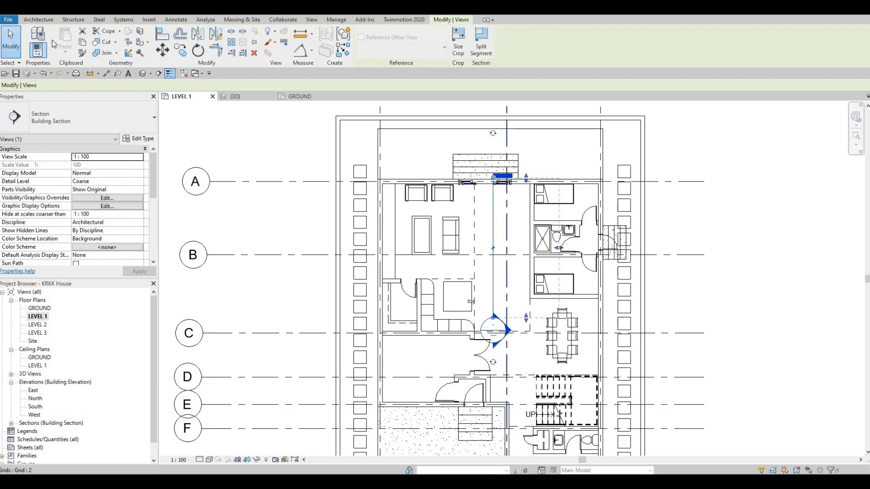
- Start an in-place model in the Generic Models category, keeping the suggested name
{"action": "left_click", "coordinate": [38, 19]}
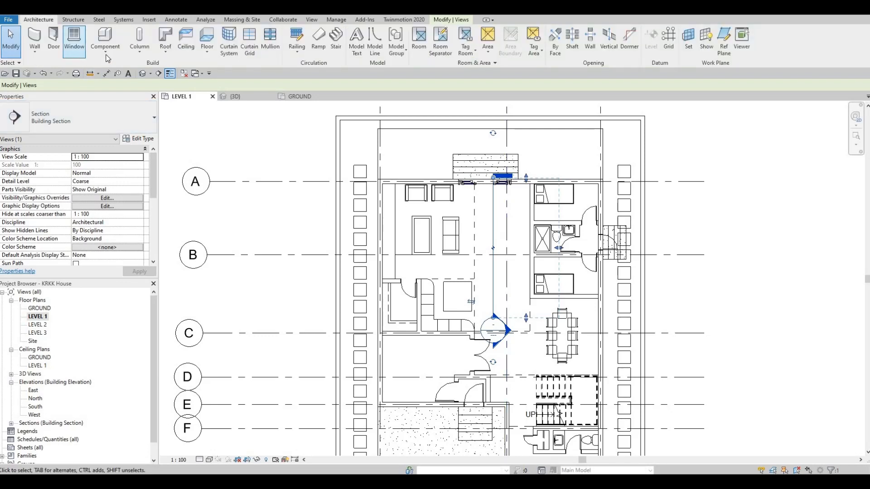
{"action": "left_click", "coordinate": [105, 50]}
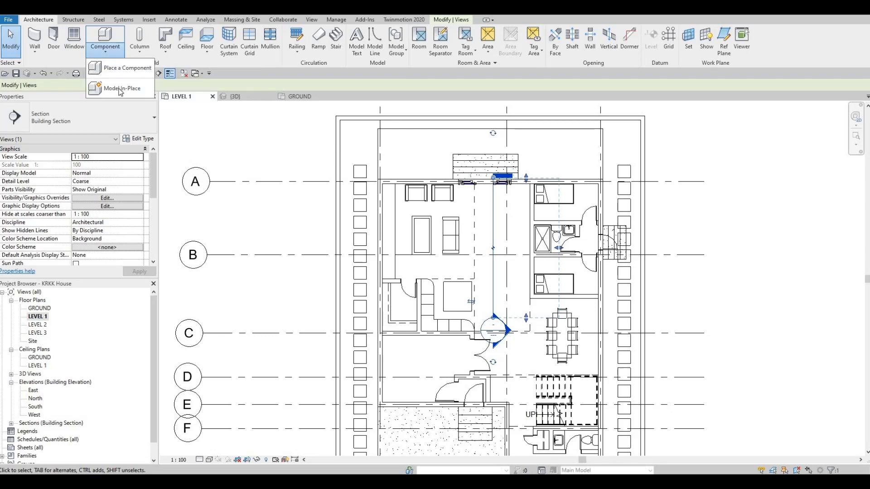
{"action": "left_click", "coordinate": [120, 89]}
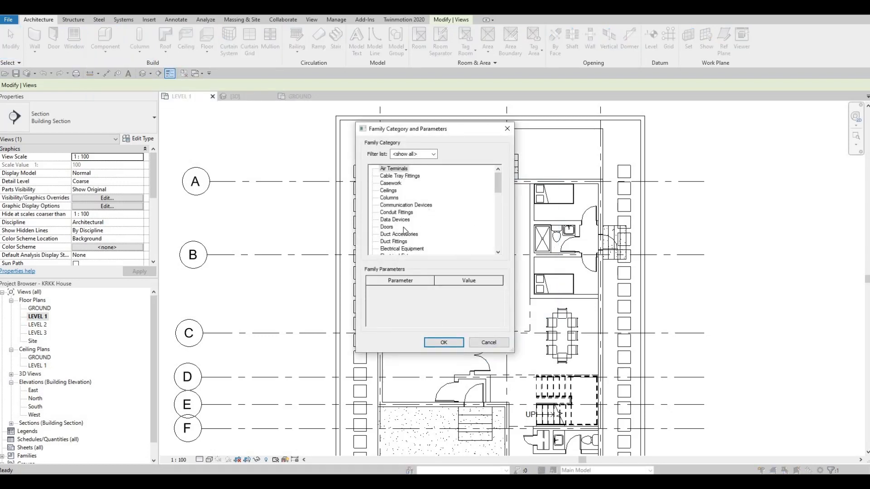
{"action": "scroll", "coordinate": [404, 229], "scroll_direction": "down", "scroll_amount": 1}
{"action": "scroll", "coordinate": [401, 235], "scroll_direction": "down", "scroll_amount": 1}
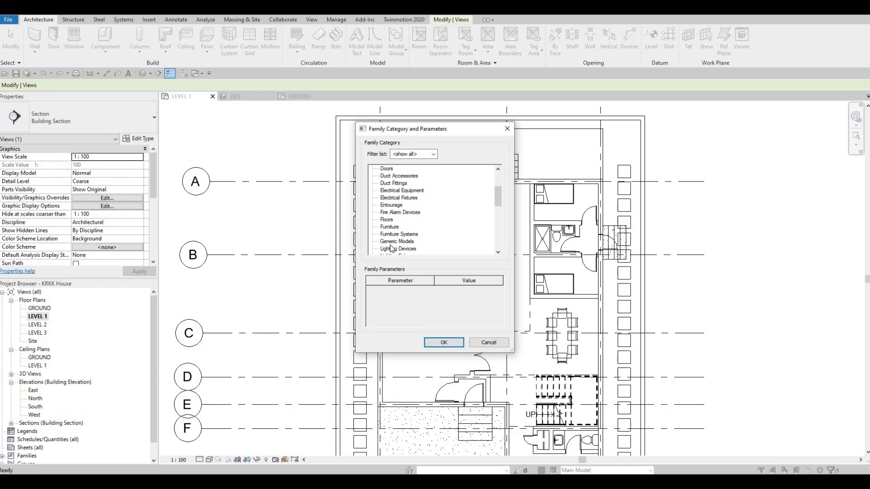
{"action": "left_click", "coordinate": [397, 241]}
{"action": "left_click", "coordinate": [435, 343]}
{"action": "left_click", "coordinate": [434, 260]}
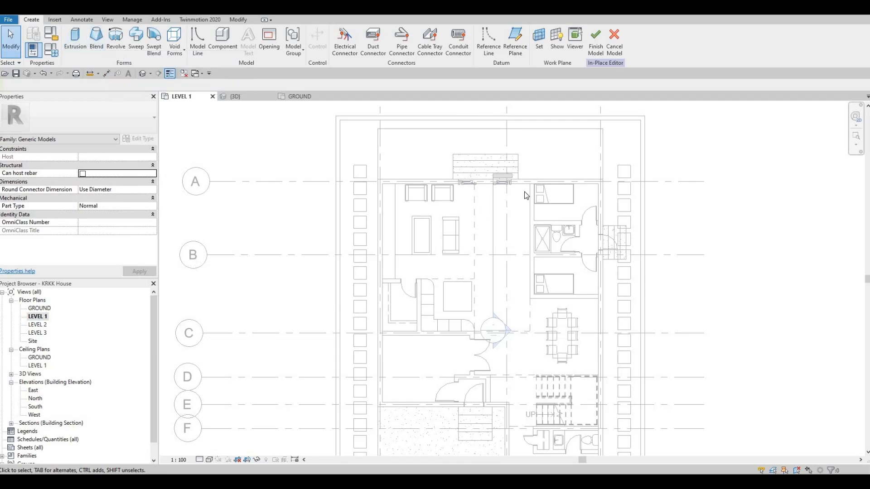
- Start a solid extrusion with its Extrusion End set to 900 mm
{"action": "scroll", "coordinate": [525, 195], "scroll_direction": "up", "scroll_amount": 2}
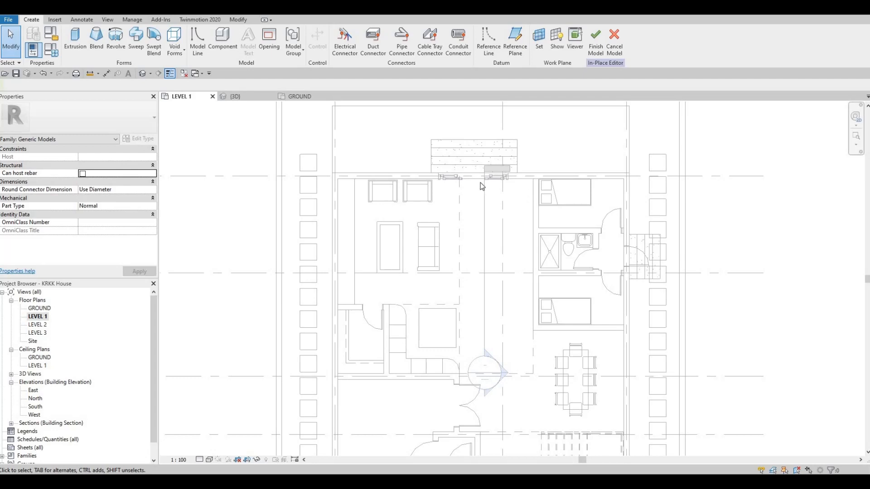
{"action": "left_click", "coordinate": [76, 41]}
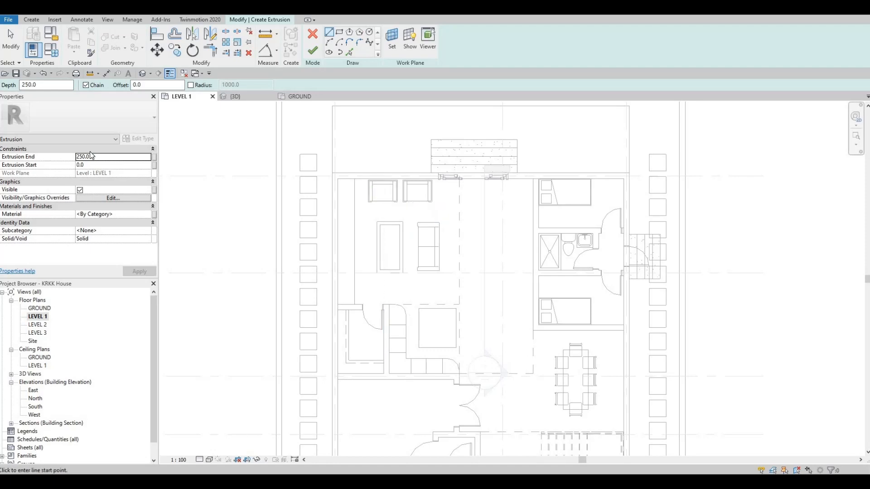
{"action": "left_click", "coordinate": [105, 157]}
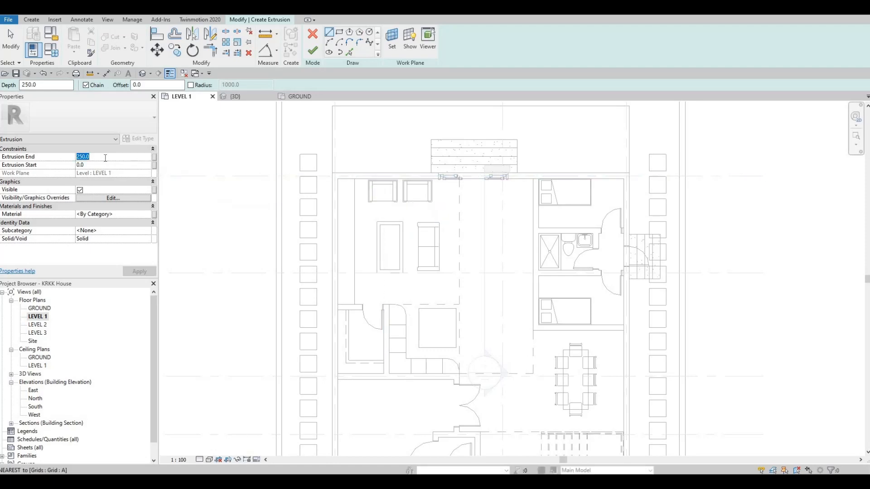
{"action": "type", "text": "900"}
- Sketch a rectangle about 800 by 4100 mm along the bedroom-side wall, from its corner with the sliding-door wall
{"action": "left_click", "coordinate": [340, 31]}
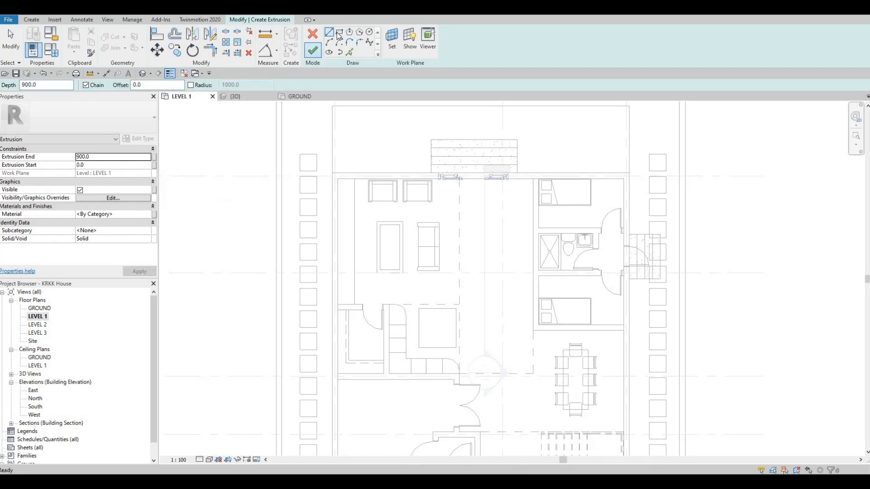
{"action": "left_click", "coordinate": [533, 179]}
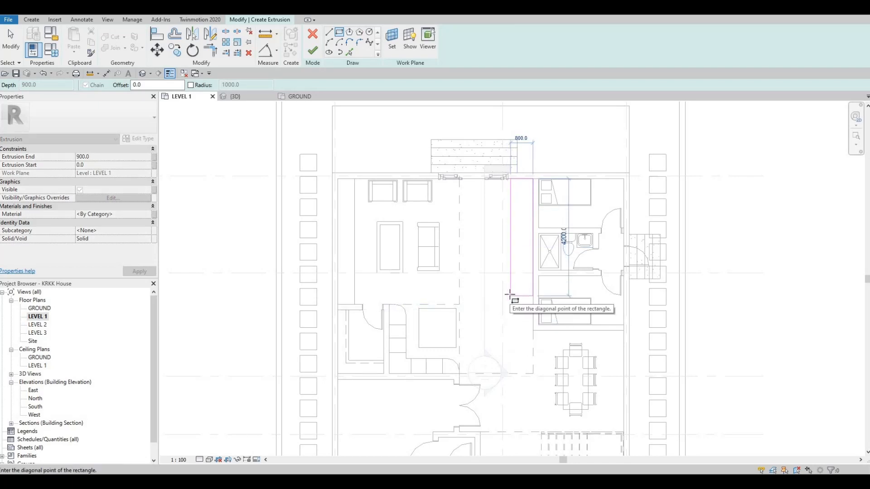
{"action": "left_click", "coordinate": [510, 295]}
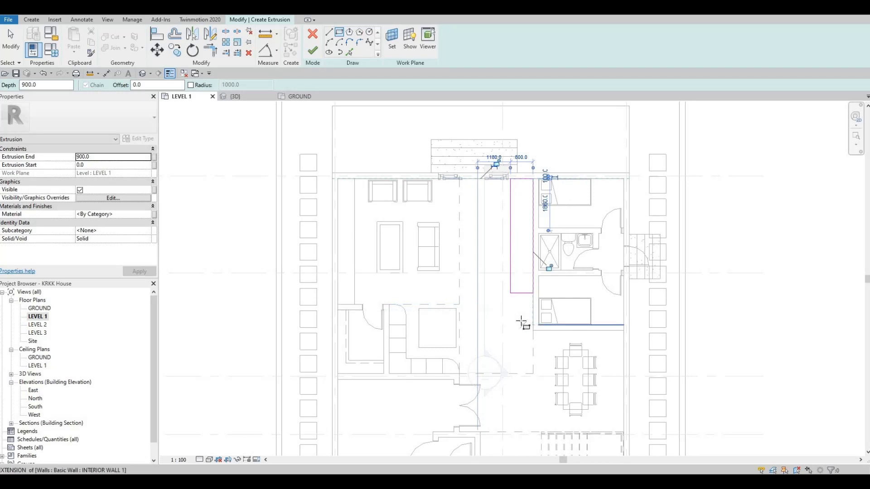
{"action": "key", "text": "Escape"}
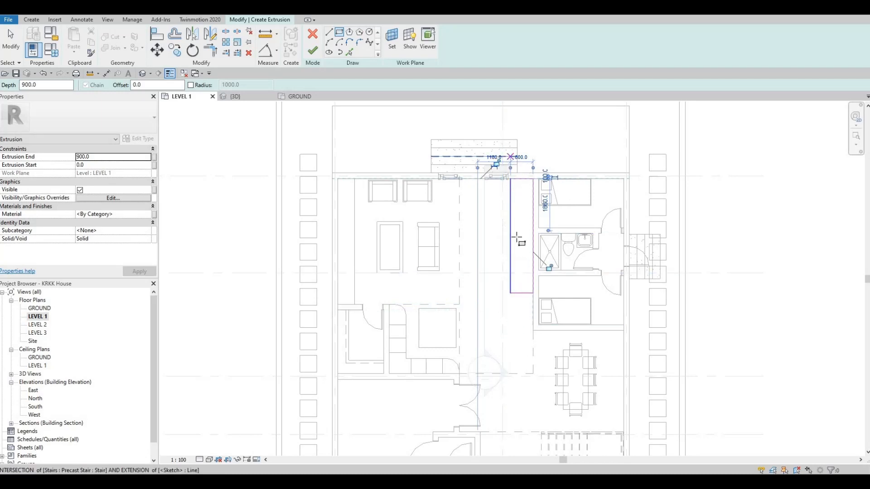
- Set the sketched rectangle's width to 600 mm by moving its long edge facing the living area
{"action": "scroll", "coordinate": [506, 265], "scroll_direction": "up", "scroll_amount": 5}
{"action": "left_click", "coordinate": [501, 258]}
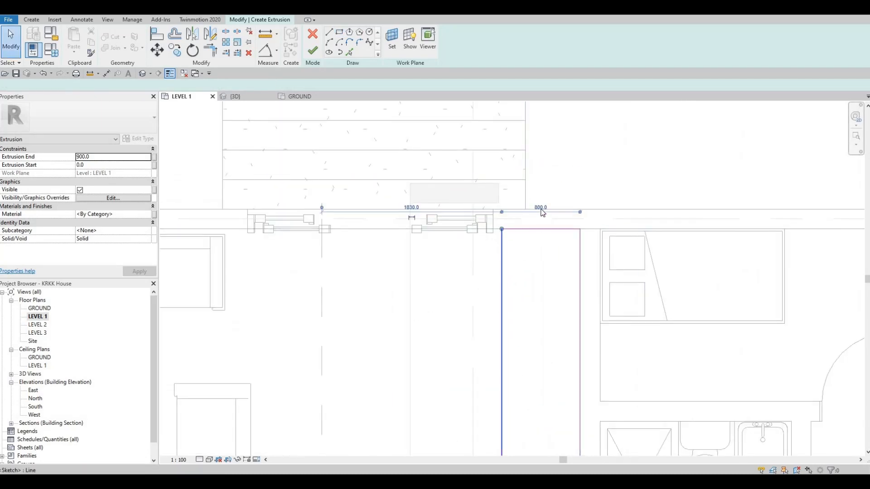
{"action": "left_click", "coordinate": [540, 207]}
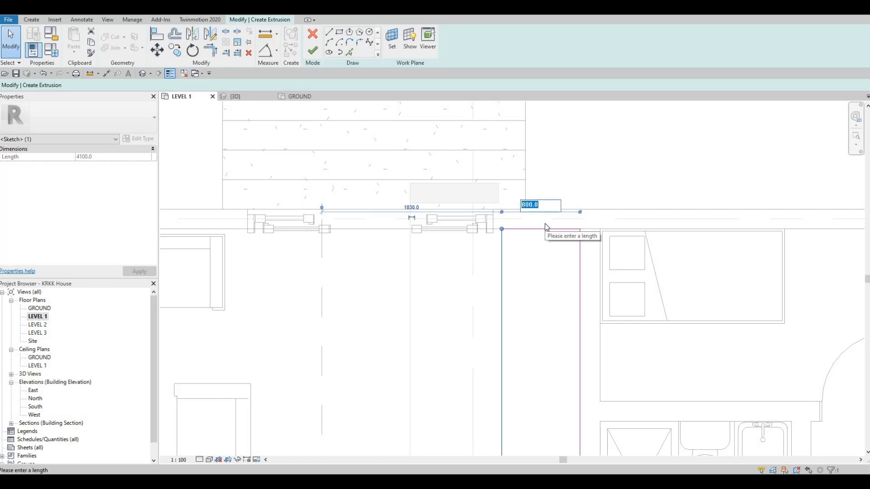
{"action": "type", "text": "6"}
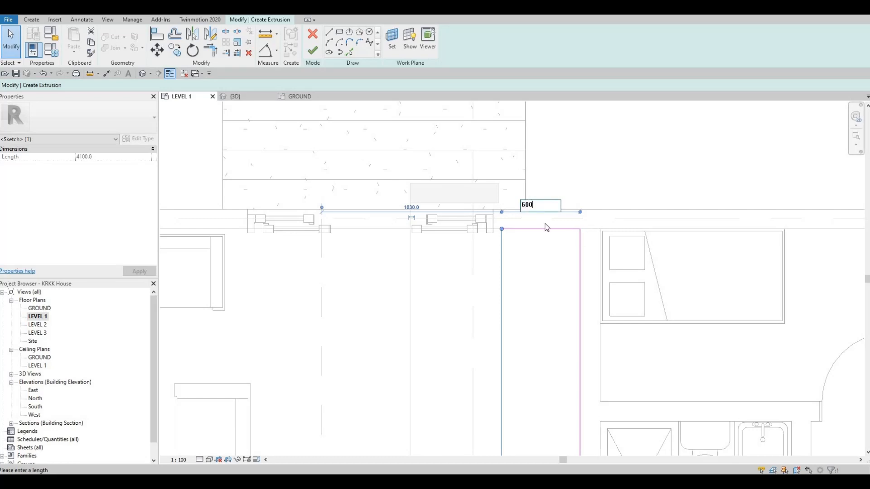
{"action": "type", "text": "00"}
{"action": "key", "text": "Return"}
{"action": "left_click", "coordinate": [472, 149]}
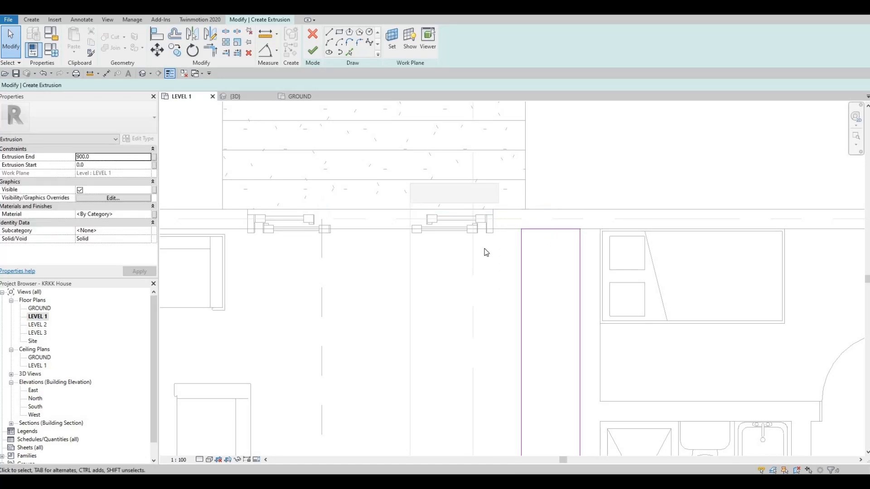
{"action": "middle_click_drag", "start_coordinate": [484, 249], "coordinate": [417, 157]}
{"action": "right_click", "coordinate": [473, 151]}
{"action": "left_click", "coordinate": [500, 158]}
{"action": "scroll", "coordinate": [480, 263], "scroll_direction": "down", "scroll_amount": 1}
{"action": "middle_click_drag", "start_coordinate": [394, 400], "coordinate": [487, 277]}
{"action": "middle_click_drag", "start_coordinate": [427, 190], "coordinate": [406, 250]}
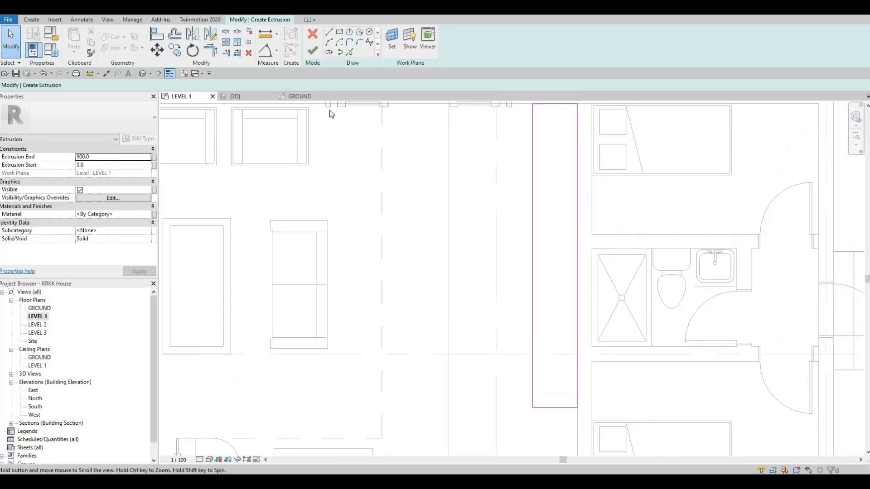
- Assign the Kerto S LVL material from the AEC Materials Wood library to the extrusion
{"action": "left_click", "coordinate": [148, 214]}
{"action": "left_click", "coordinate": [148, 214]}
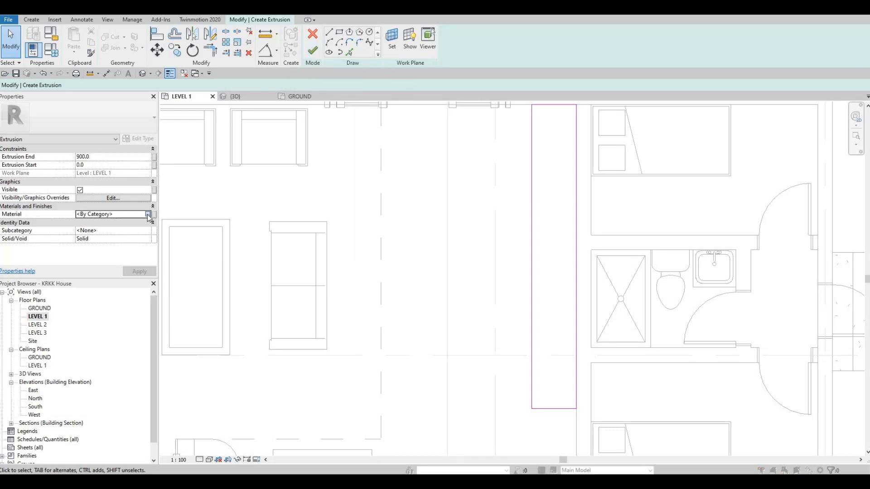
{"action": "left_click", "coordinate": [360, 318]}
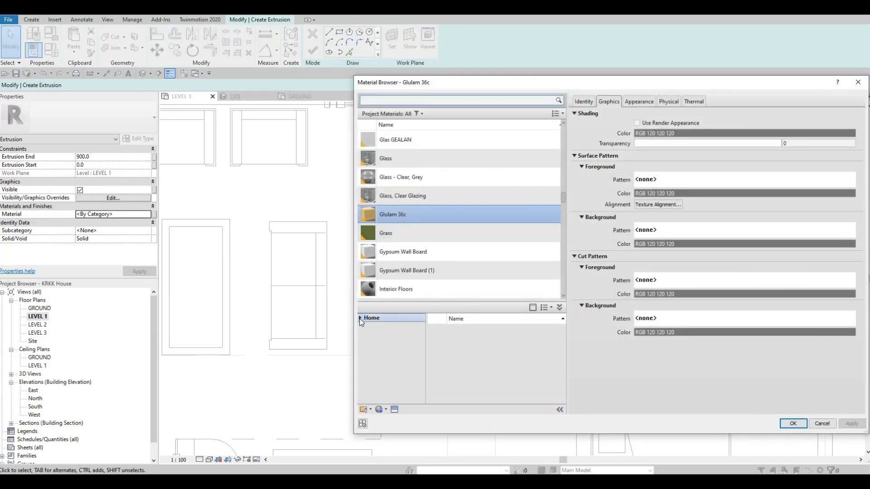
{"action": "left_click", "coordinate": [368, 328]}
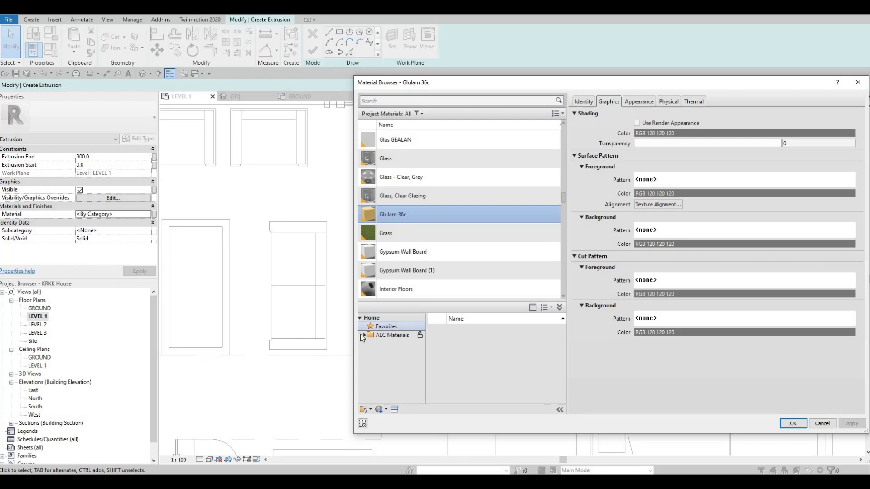
{"action": "left_click", "coordinate": [364, 337]}
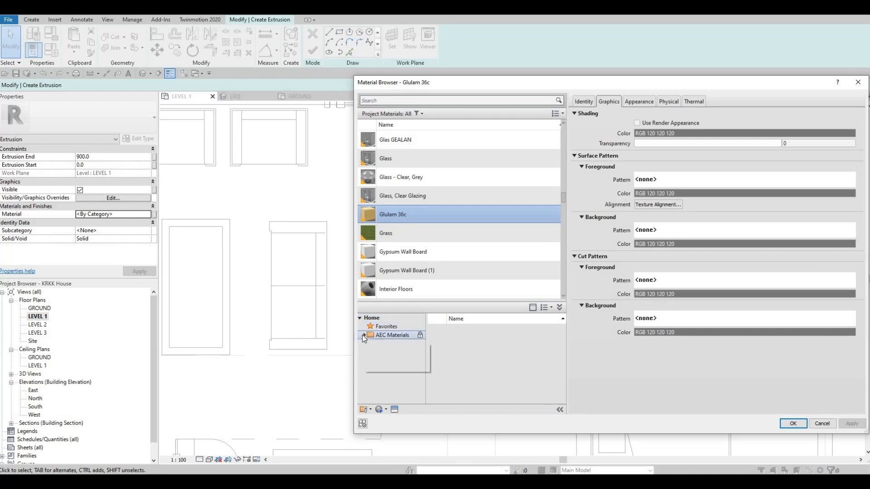
{"action": "left_click", "coordinate": [363, 336]}
{"action": "scroll", "coordinate": [385, 389], "scroll_direction": "down", "scroll_amount": 3}
{"action": "left_click", "coordinate": [386, 395]}
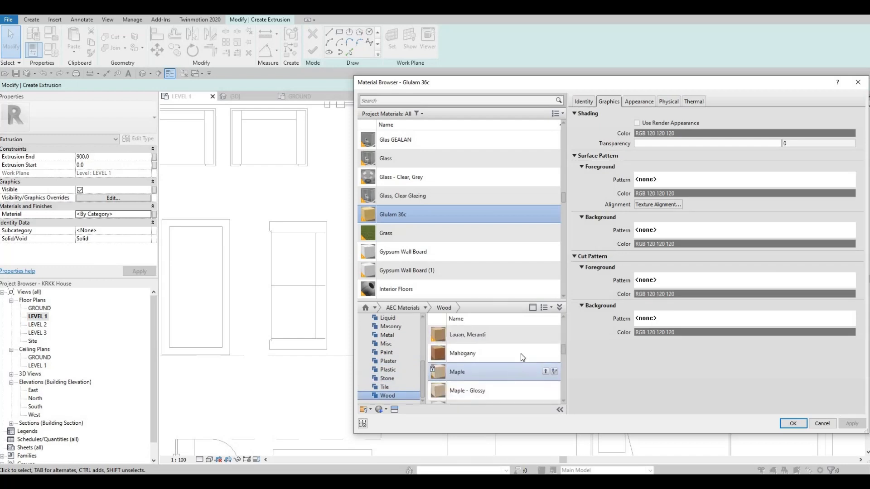
{"action": "scroll", "coordinate": [521, 353], "scroll_direction": "up", "scroll_amount": 2}
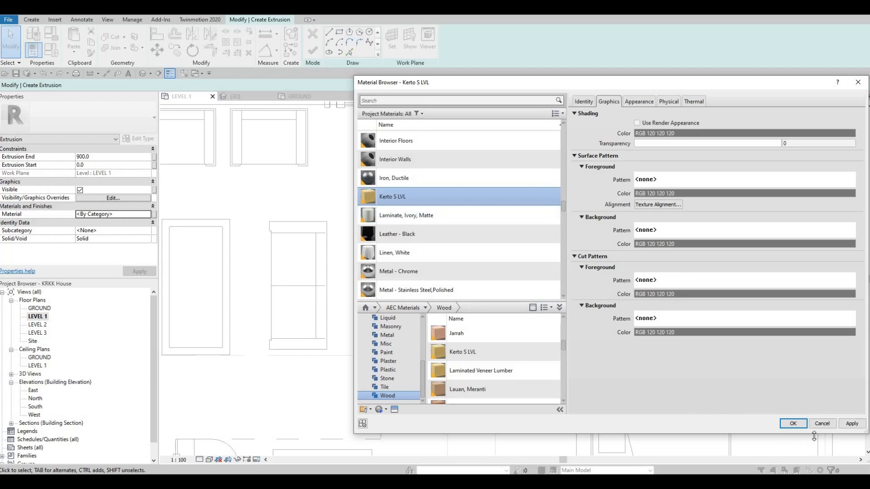
{"action": "left_click", "coordinate": [793, 424]}
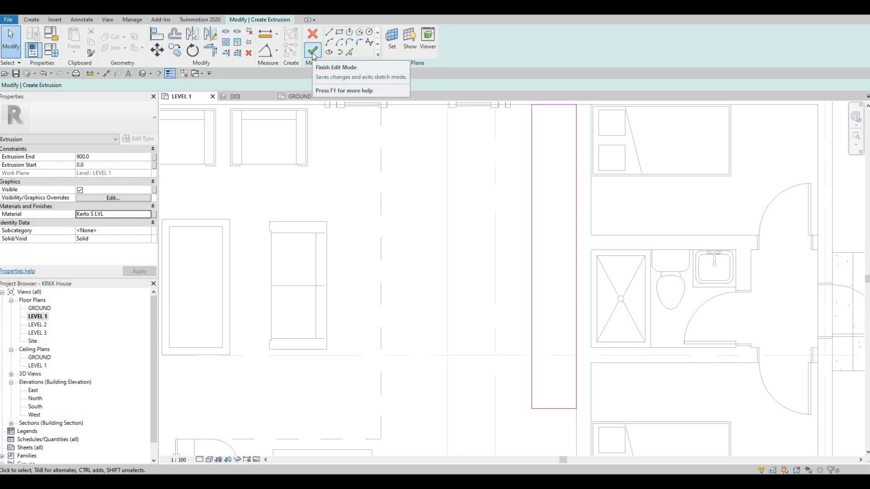
- Finish the extrusion and the in-place model, and inspect the box beside the sliding door in 3D
{"action": "left_click", "coordinate": [312, 52]}
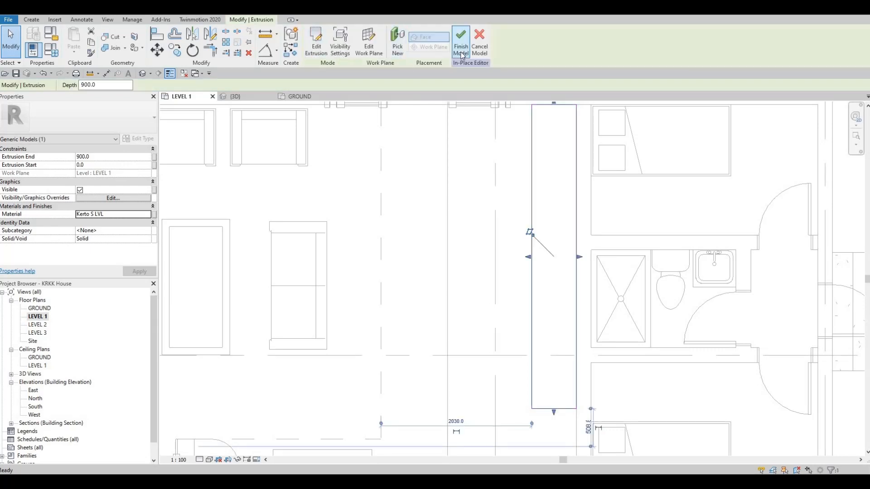
{"action": "left_click", "coordinate": [461, 51]}
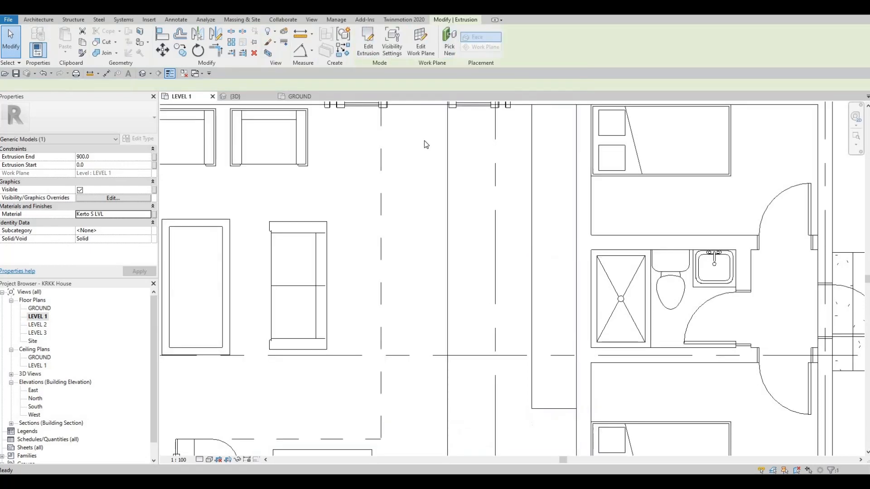
{"action": "left_click", "coordinate": [240, 97]}
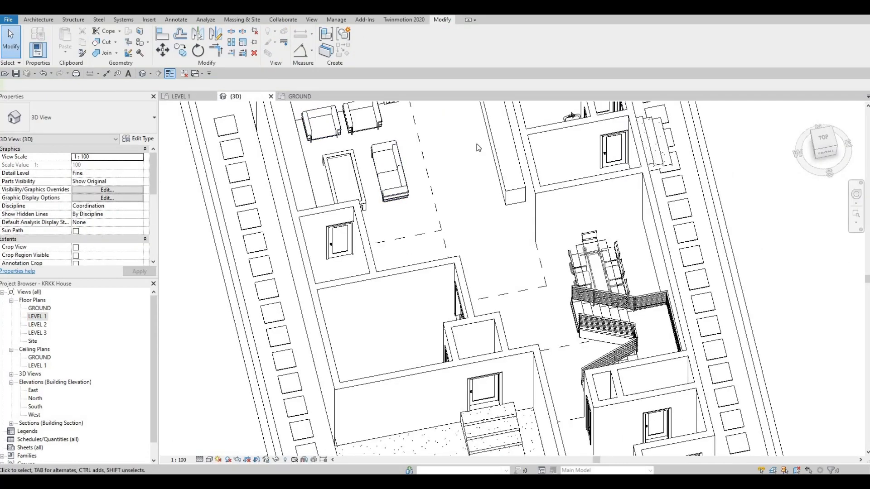
{"action": "middle_click_drag", "start_coordinate": [478, 148], "coordinate": [586, 272], "text": "shift"}
{"action": "middle_click_drag", "start_coordinate": [643, 209], "coordinate": [652, 295]}
{"action": "scroll", "coordinate": [635, 181], "scroll_direction": "up", "scroll_amount": 2}
{"action": "middle_click_drag", "start_coordinate": [635, 181], "coordinate": [660, 308]}
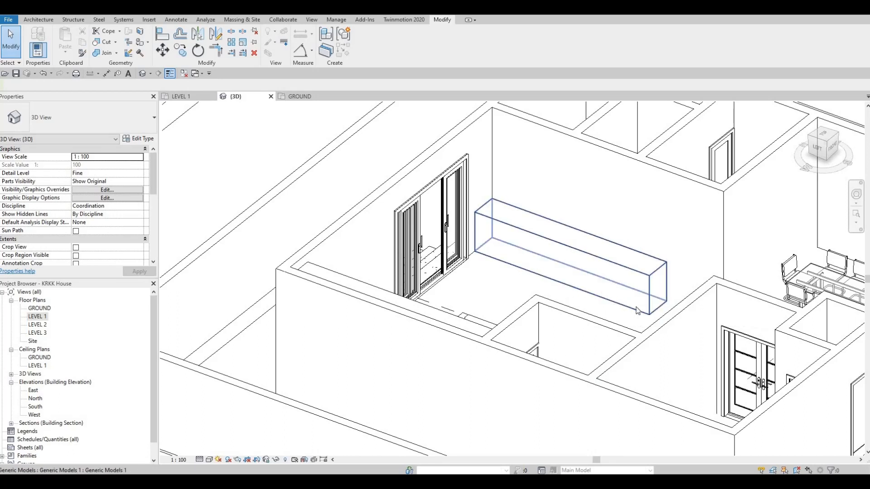
{"action": "scroll", "coordinate": [636, 310], "scroll_direction": "up", "scroll_amount": 2}
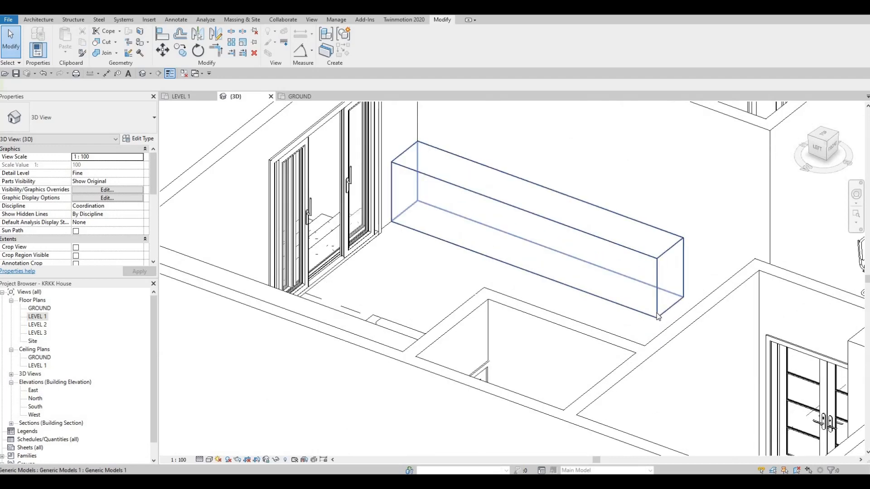
{"action": "left_click", "coordinate": [403, 223]}
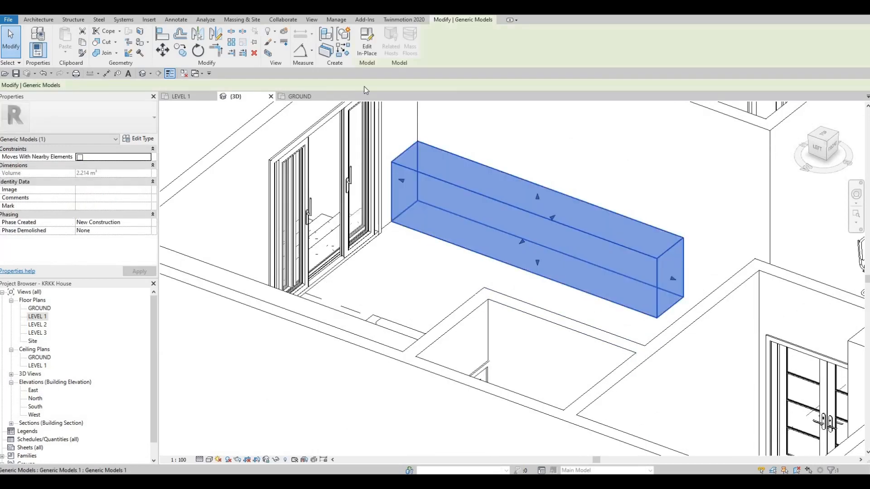
{"action": "left_click", "coordinate": [366, 50]}
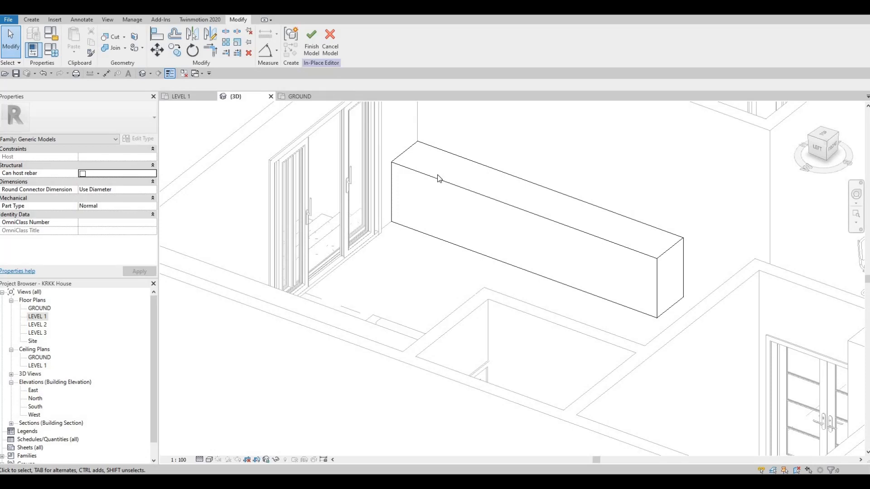
{"action": "left_click", "coordinate": [310, 40]}
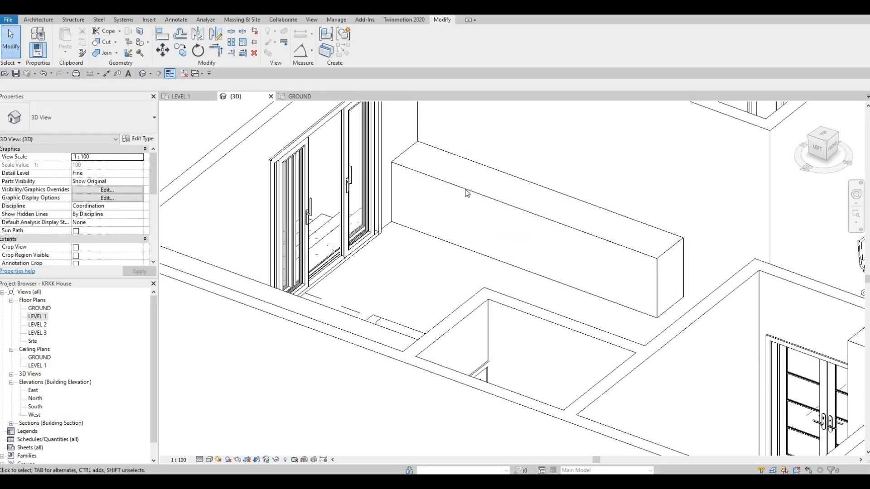
{"action": "left_click", "coordinate": [425, 172]}
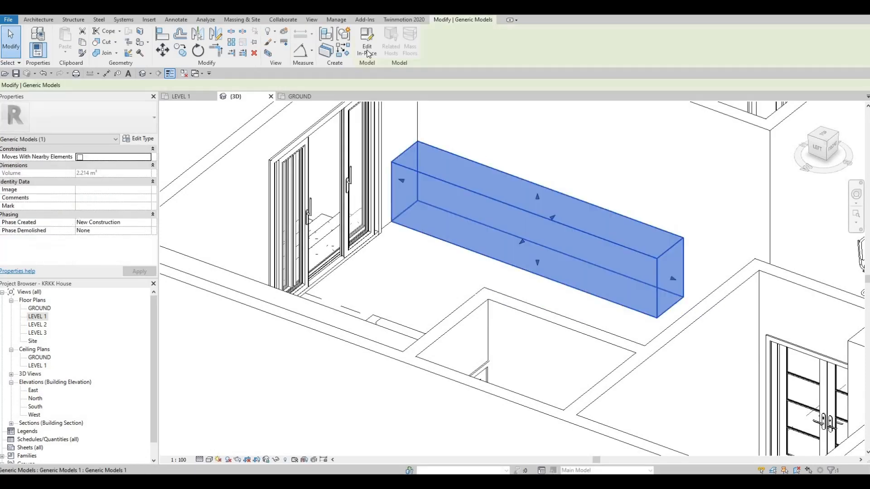
{"action": "double_click", "coordinate": [675, 284]}
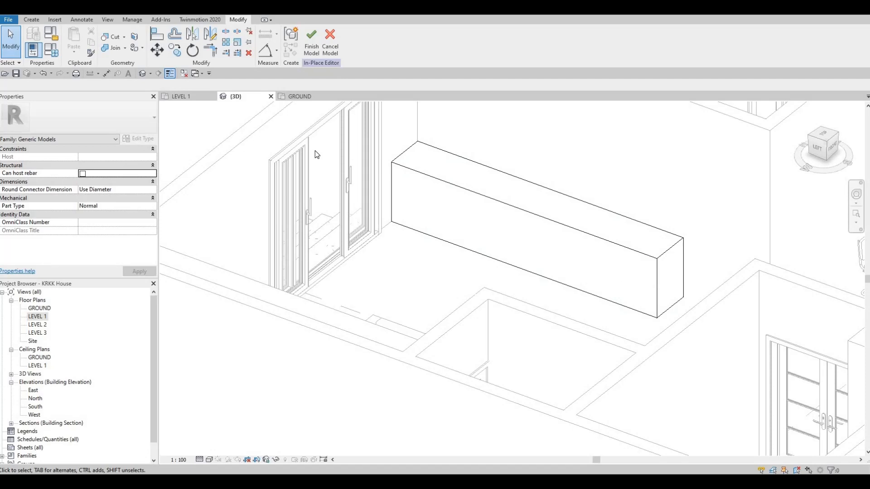
{"action": "left_click", "coordinate": [33, 20]}
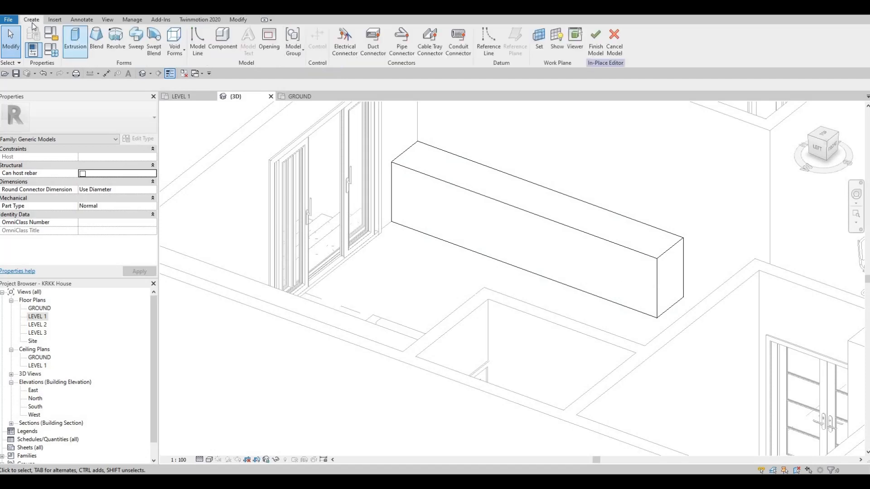
{"action": "left_click", "coordinate": [181, 50]}
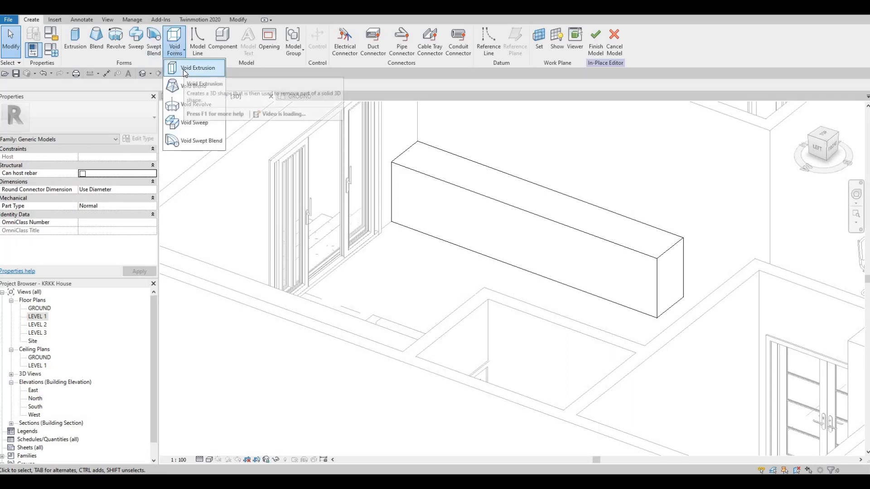
{"action": "left_click", "coordinate": [185, 70]}
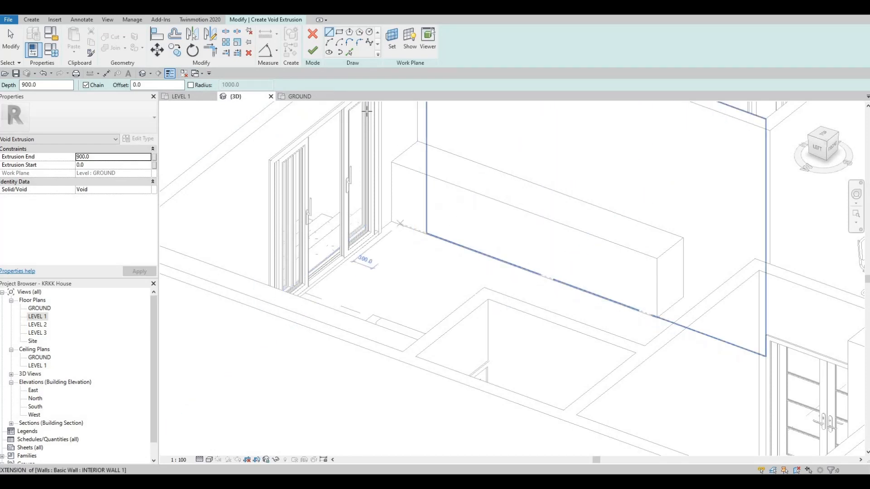
{"action": "left_click", "coordinate": [36, 20]}
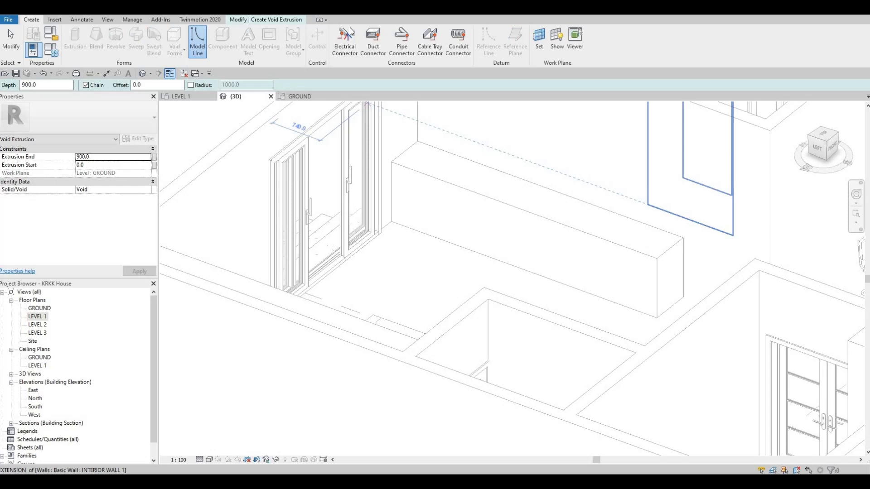
{"action": "left_click", "coordinate": [261, 20]}
{"action": "left_click", "coordinate": [313, 35]}
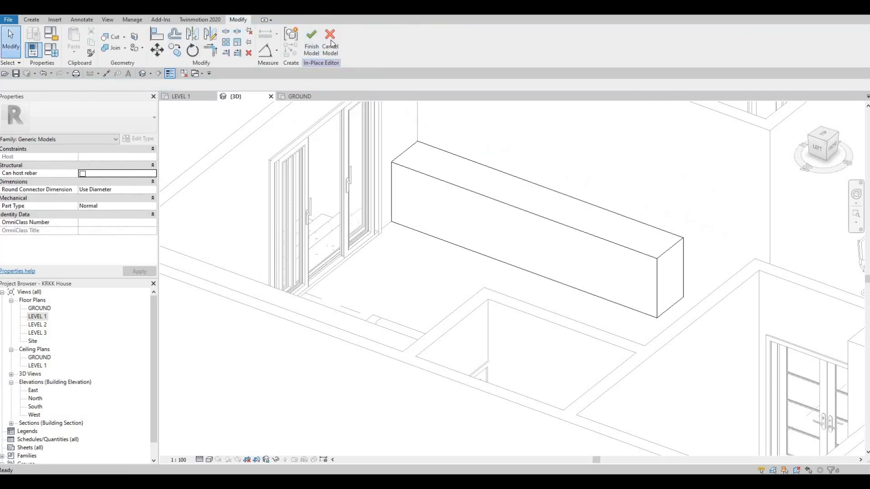
{"action": "left_click", "coordinate": [312, 43]}
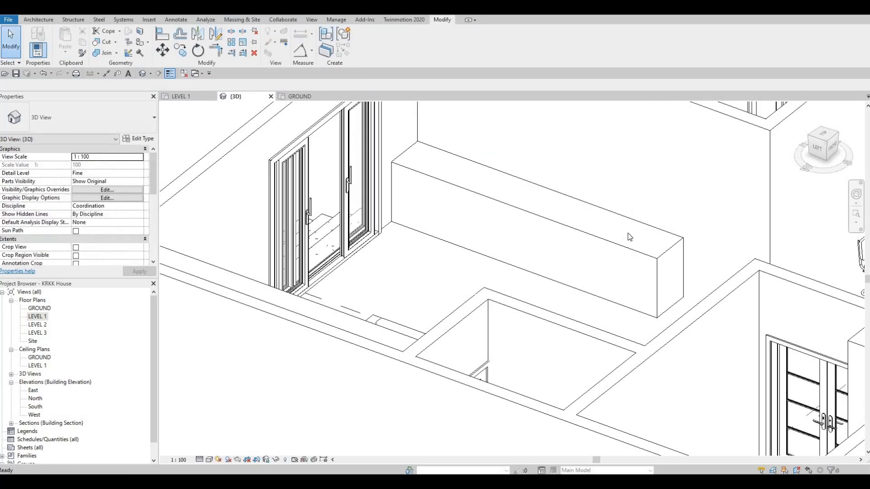
- Edit the box in place and start a void sweep, picking its long bottom edge facing the living area as the path
{"action": "left_click", "coordinate": [491, 211]}
{"action": "left_click", "coordinate": [367, 43]}
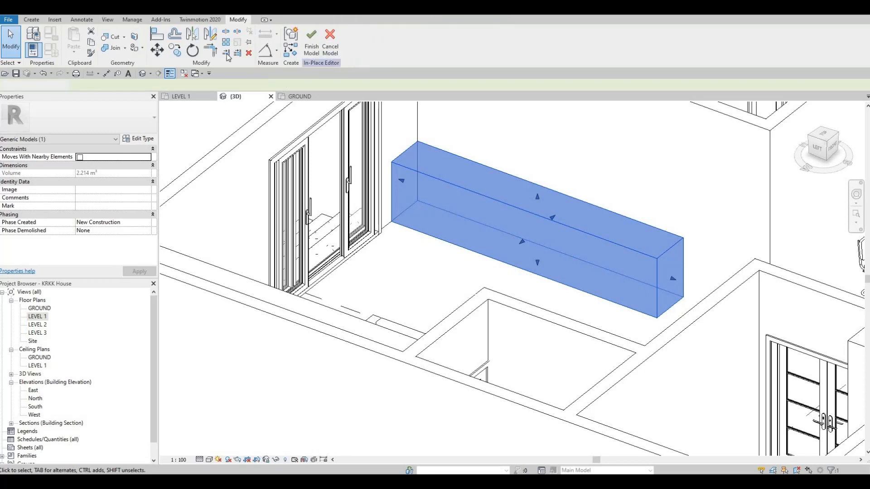
{"action": "left_click", "coordinate": [31, 19]}
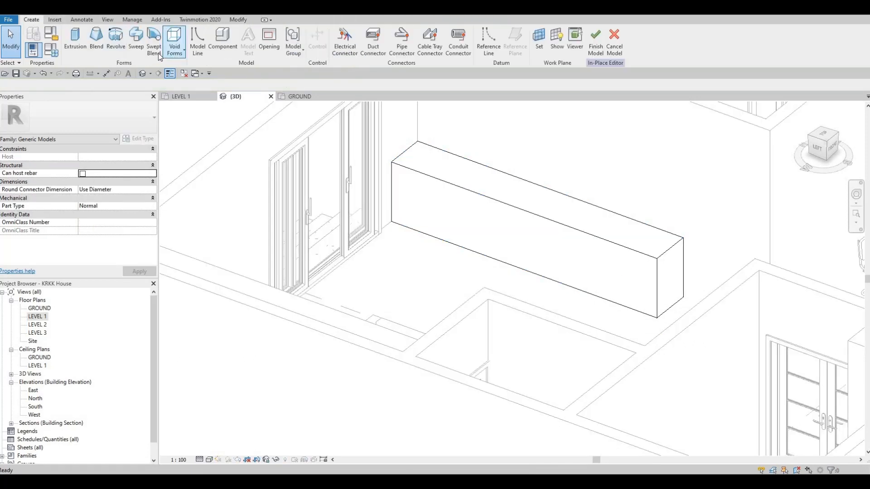
{"action": "left_click", "coordinate": [175, 50]}
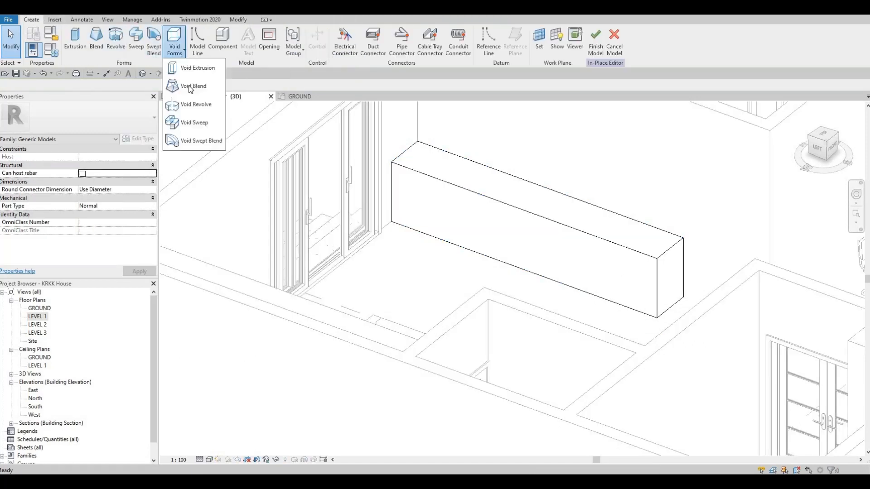
{"action": "left_click", "coordinate": [208, 129]}
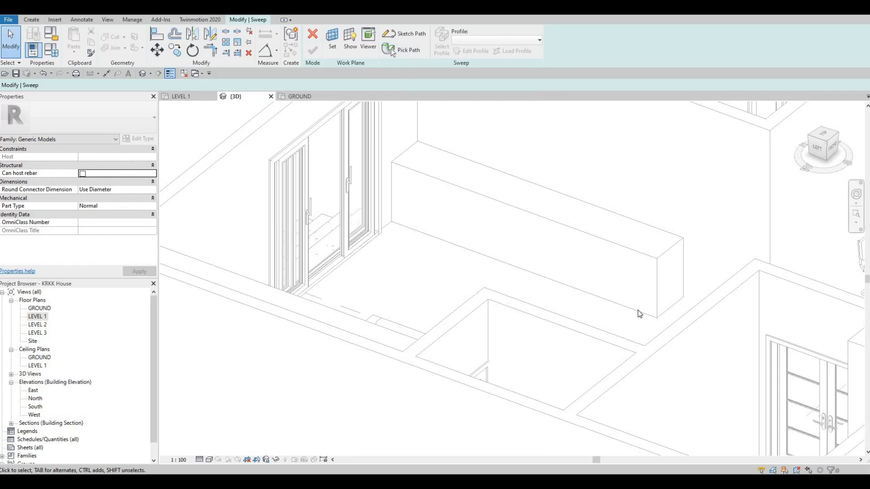
{"action": "left_click", "coordinate": [400, 51]}
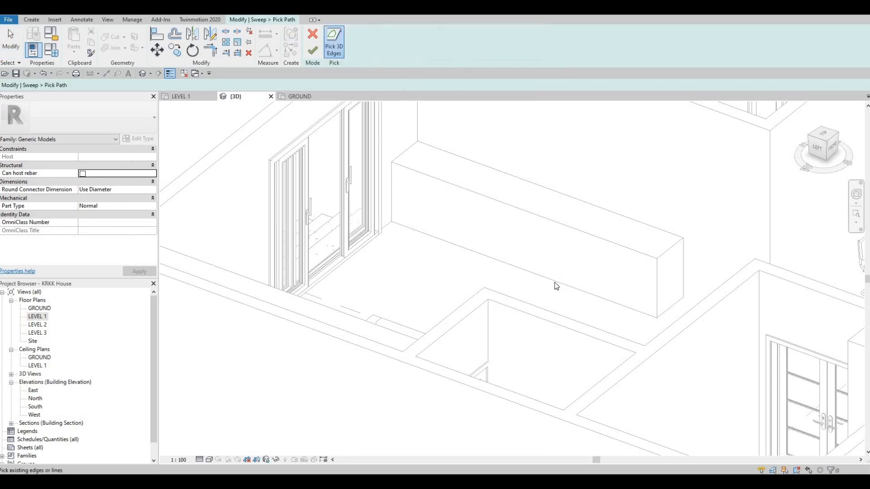
{"action": "left_click", "coordinate": [662, 303]}
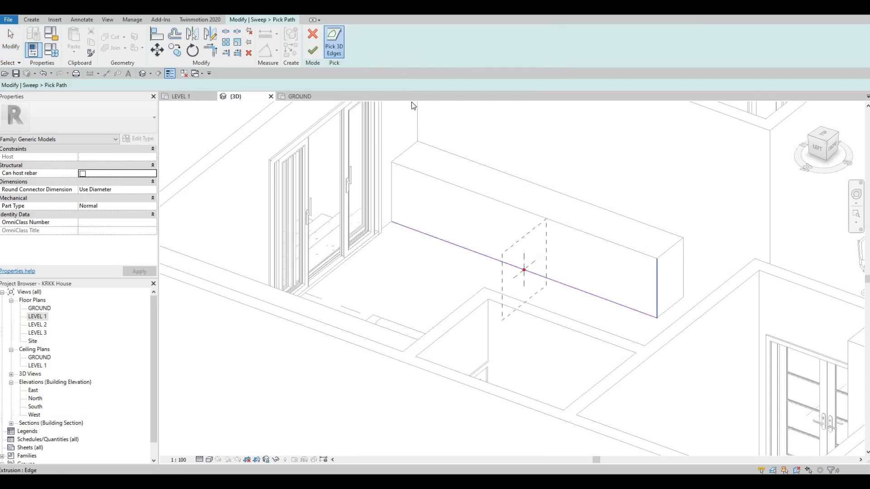
{"action": "left_click", "coordinate": [312, 49]}
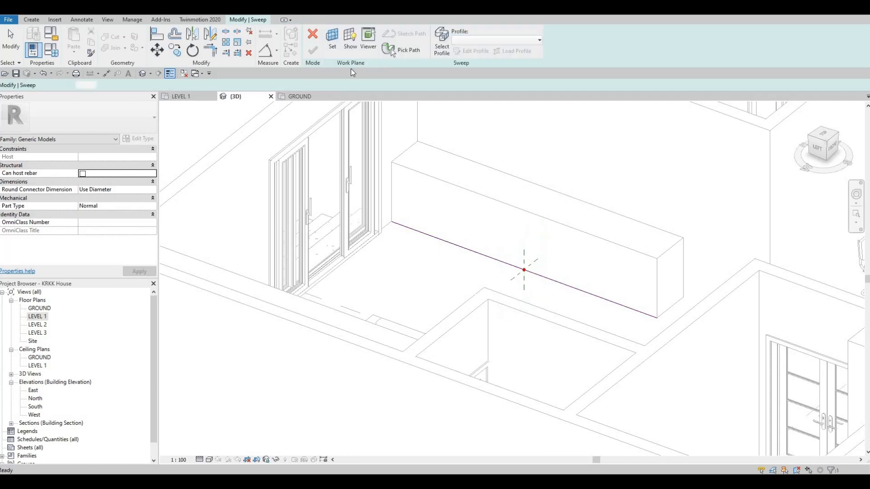
- Sketch a rectangular sweep profile about 80 mm wide and 140 mm high, from the path point into the box
{"action": "left_click", "coordinate": [261, 20]}
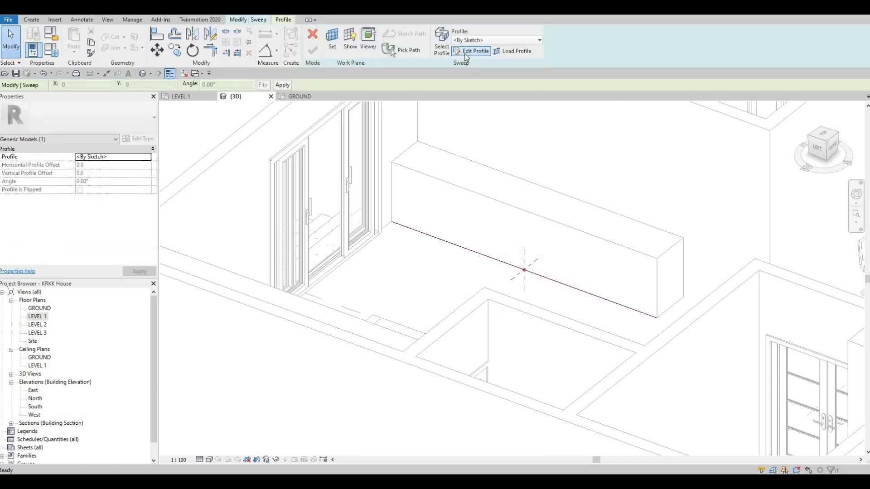
{"action": "left_click", "coordinate": [471, 52]}
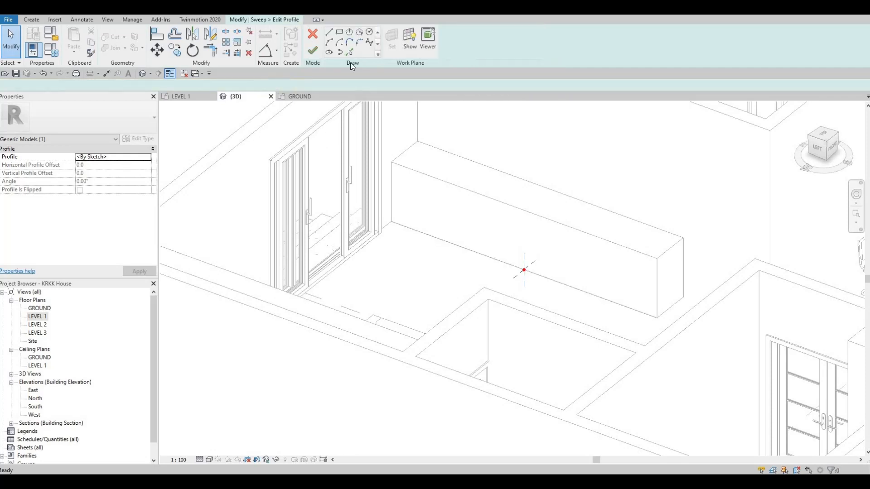
{"action": "left_click", "coordinate": [340, 33]}
{"action": "scroll", "coordinate": [484, 286], "scroll_direction": "up", "scroll_amount": 2}
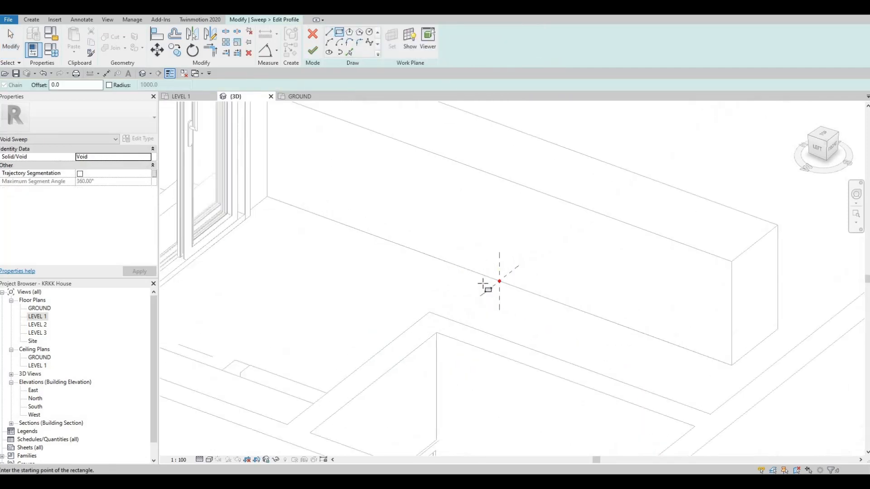
{"action": "scroll", "coordinate": [484, 285], "scroll_direction": "up", "scroll_amount": 2}
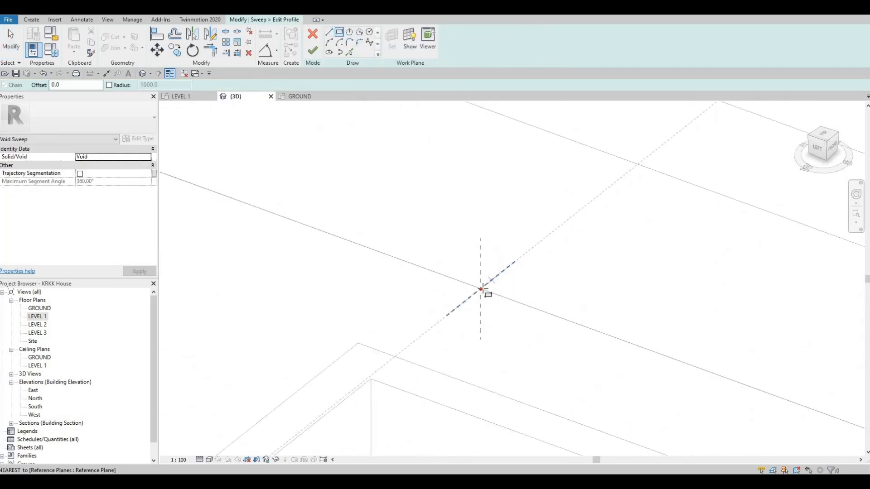
{"action": "left_click", "coordinate": [496, 264]}
{"action": "left_click", "coordinate": [491, 253]}
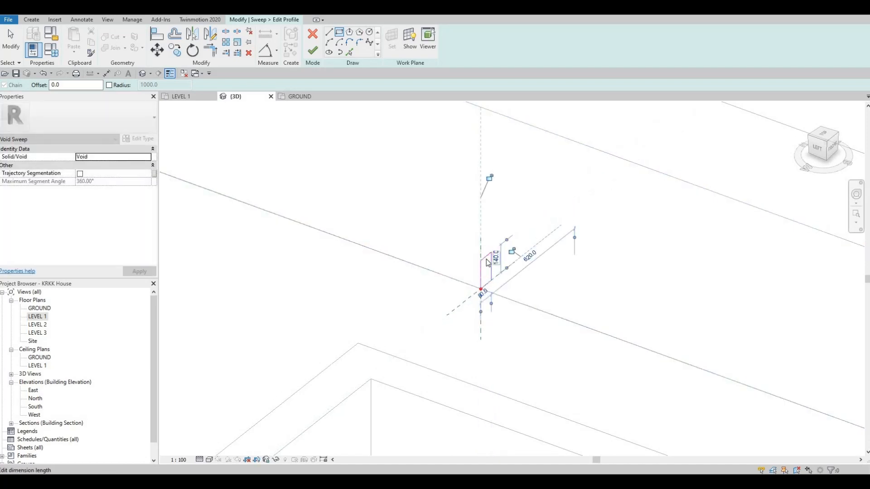
{"action": "key", "text": "Escape"}
{"action": "key", "text": "Escape"}
- Set the profile rectangle's height to 100 mm and its width to 50 mm
{"action": "left_click", "coordinate": [487, 256]}
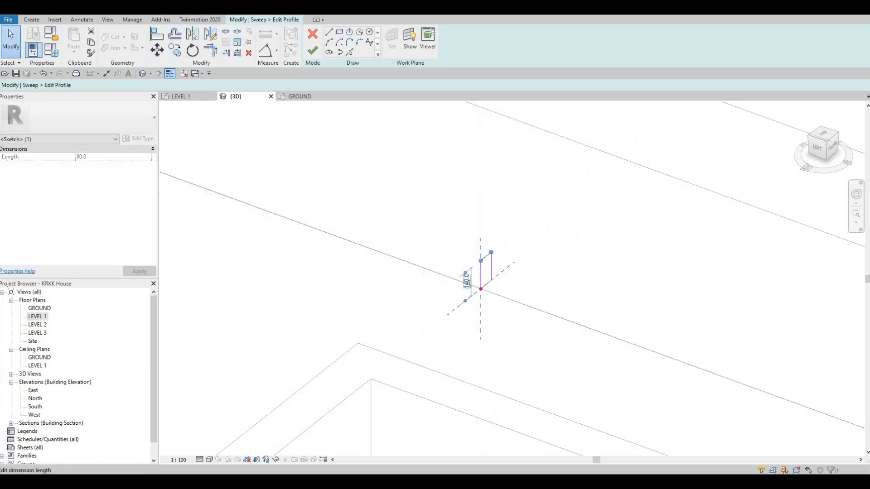
{"action": "left_click", "coordinate": [468, 282]}
{"action": "type", "text": "10"}
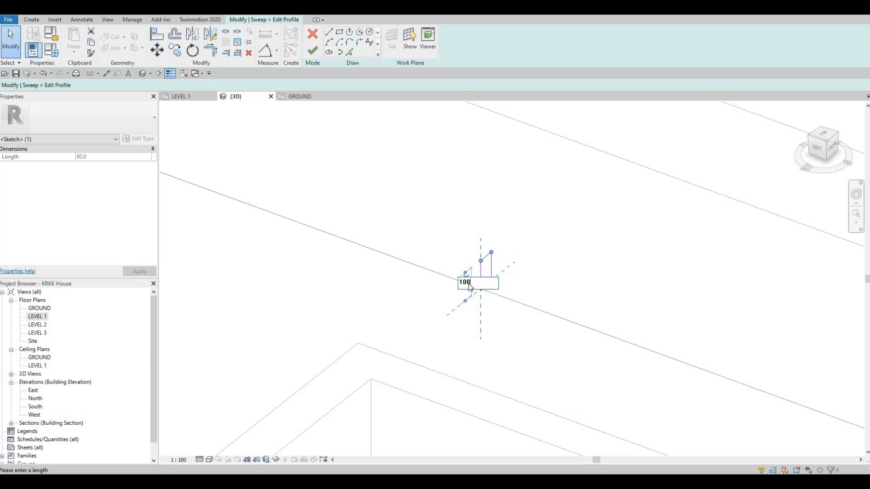
{"action": "type", "text": "0"}
{"action": "key", "text": "Return"}
{"action": "left_click", "coordinate": [491, 271]}
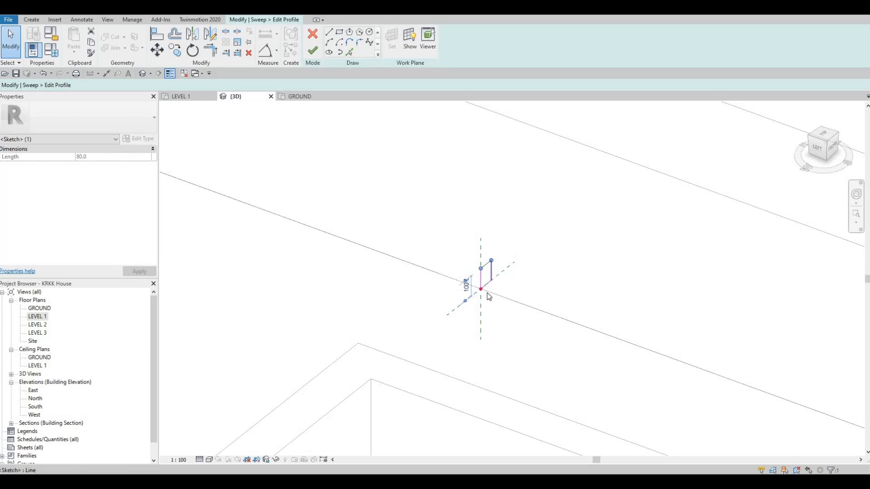
{"action": "left_click", "coordinate": [493, 293]}
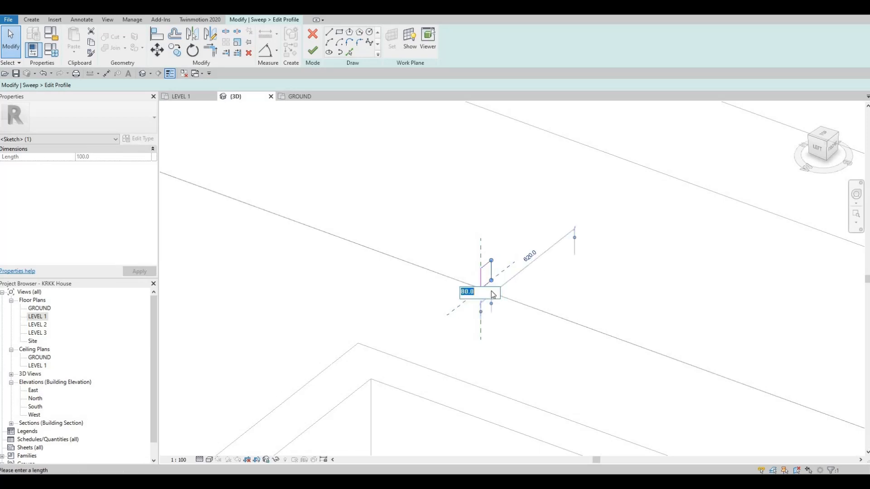
{"action": "scroll", "coordinate": [493, 295], "scroll_direction": "up", "scroll_amount": 2}
{"action": "type", "text": "50"}
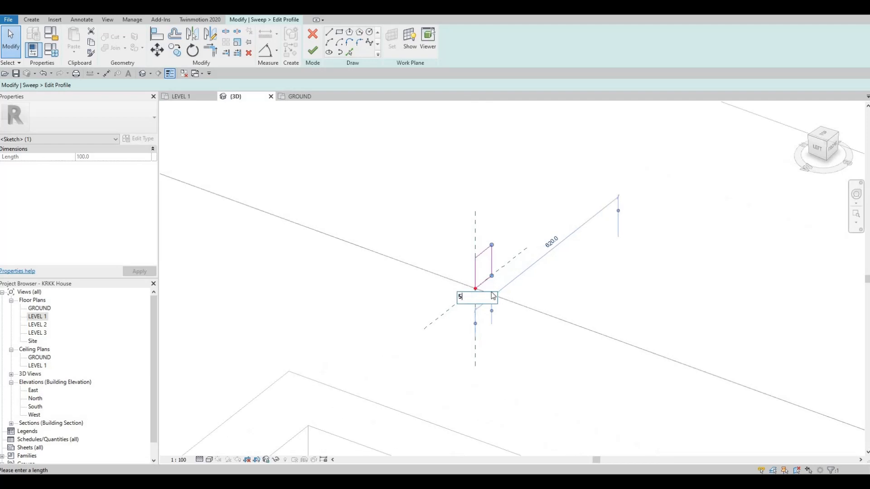
{"action": "key", "text": "Return"}
- Complete the void sweep to cut the recess along the box's bottom front edge, and finish the in-place model
{"action": "scroll", "coordinate": [540, 314], "scroll_direction": "down", "scroll_amount": 4}
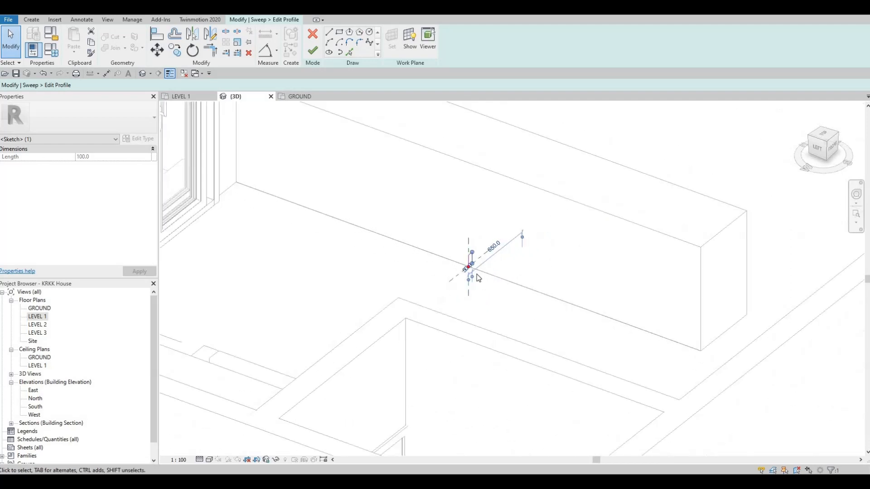
{"action": "left_click", "coordinate": [313, 51]}
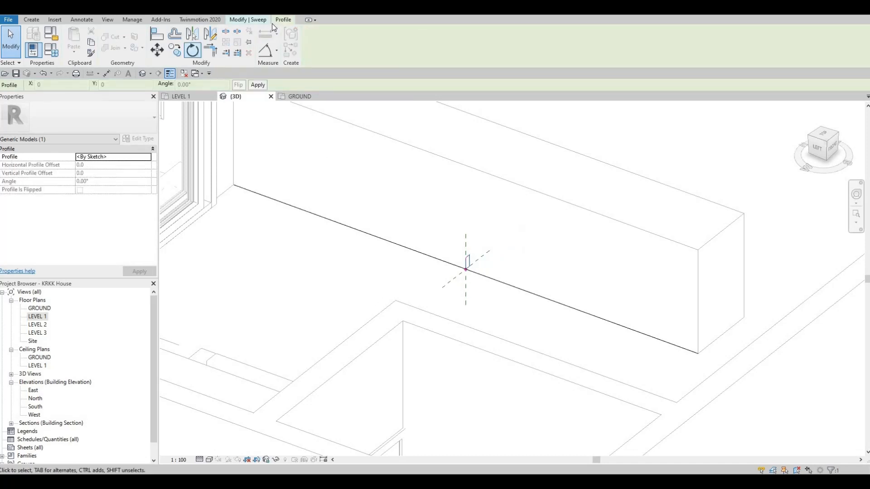
{"action": "left_click", "coordinate": [260, 18]}
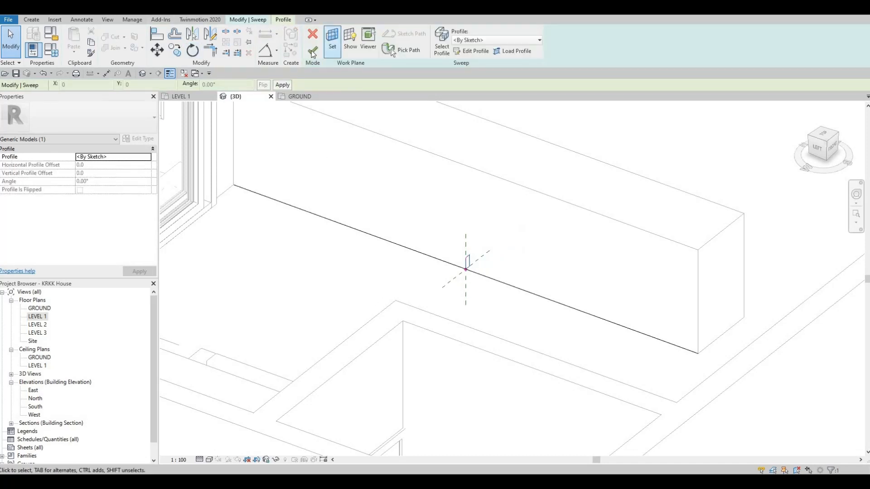
{"action": "left_click", "coordinate": [311, 51]}
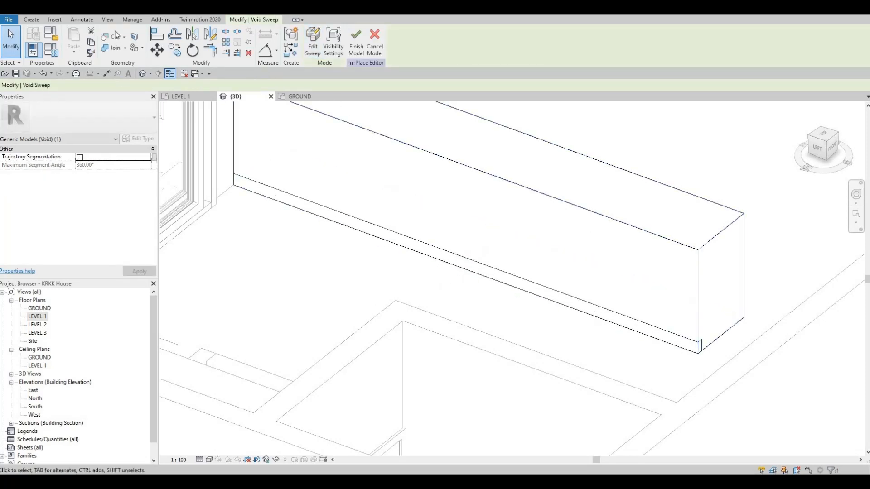
{"action": "left_click", "coordinate": [106, 37]}
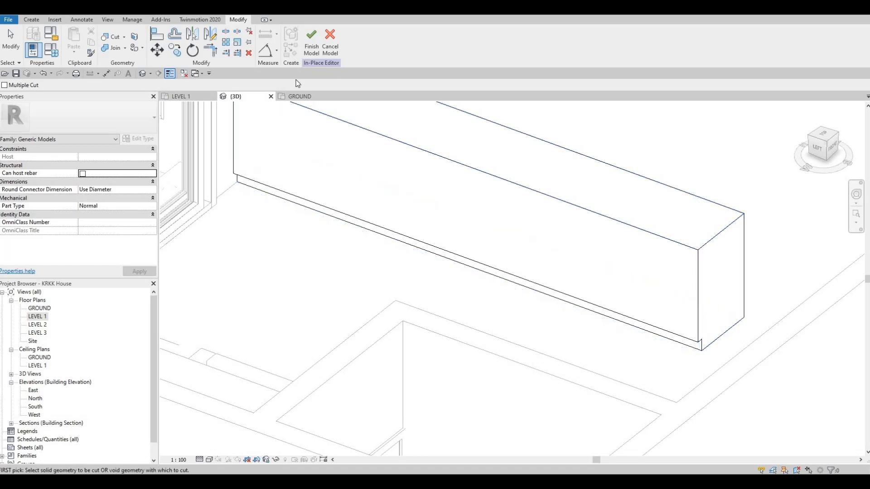
{"action": "left_click", "coordinate": [314, 39]}
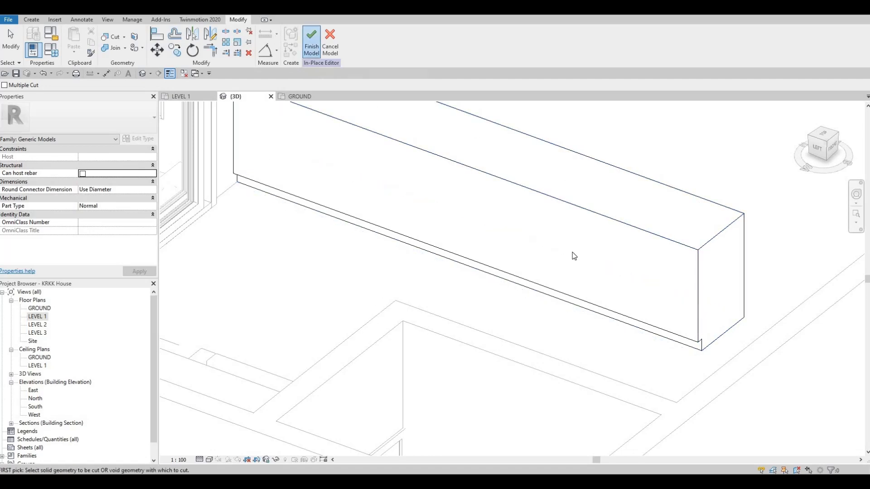
{"action": "scroll", "coordinate": [561, 257], "scroll_direction": "down", "scroll_amount": 3}
{"action": "middle_click_drag", "start_coordinate": [541, 248], "coordinate": [486, 218], "text": "shift"}
{"action": "middle_click_drag", "start_coordinate": [441, 245], "coordinate": [457, 197]}
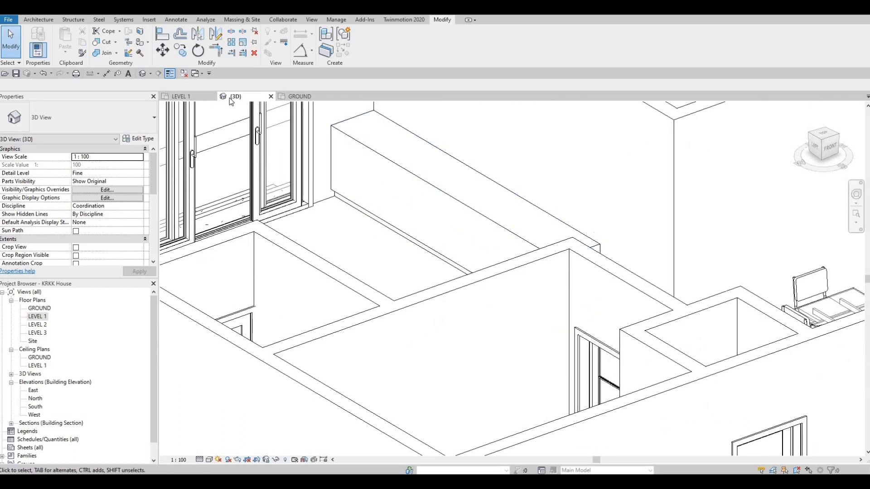
- Open the cabinet model for in-place editing from the Level 1 floor plan
{"action": "left_click", "coordinate": [182, 96]}
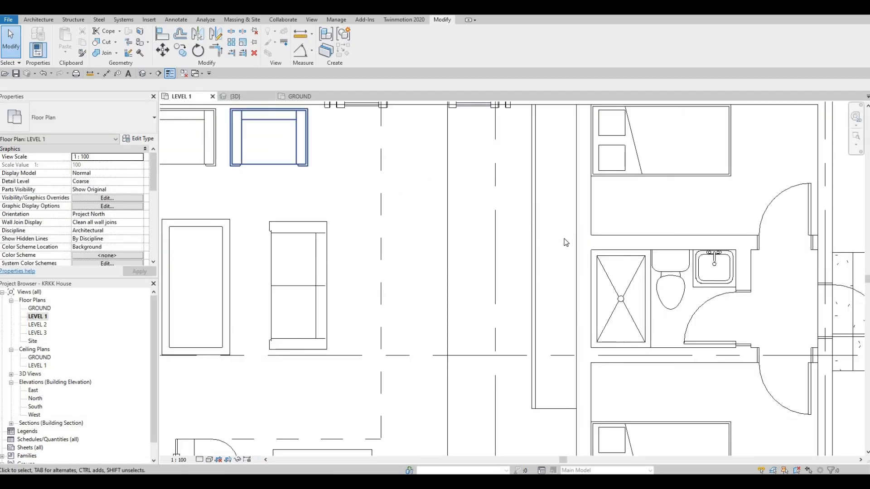
{"action": "middle_click_drag", "start_coordinate": [565, 242], "coordinate": [558, 233]}
{"action": "left_click", "coordinate": [568, 236]}
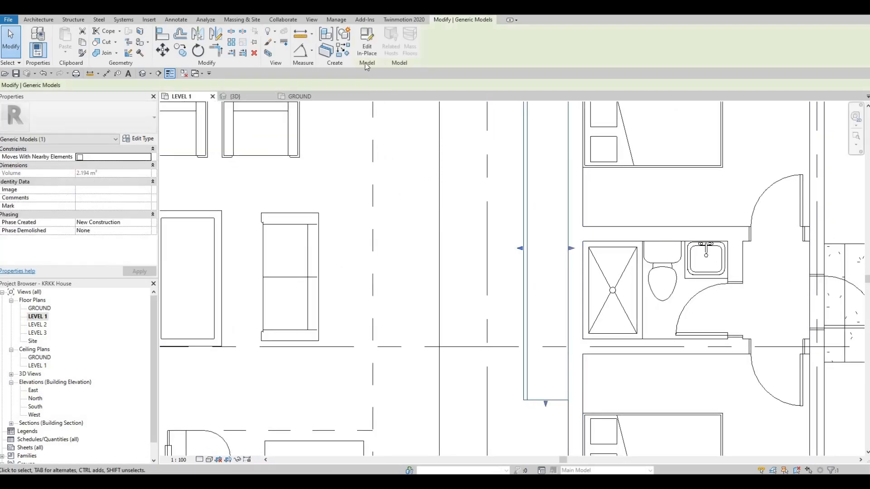
{"action": "left_click", "coordinate": [367, 53]}
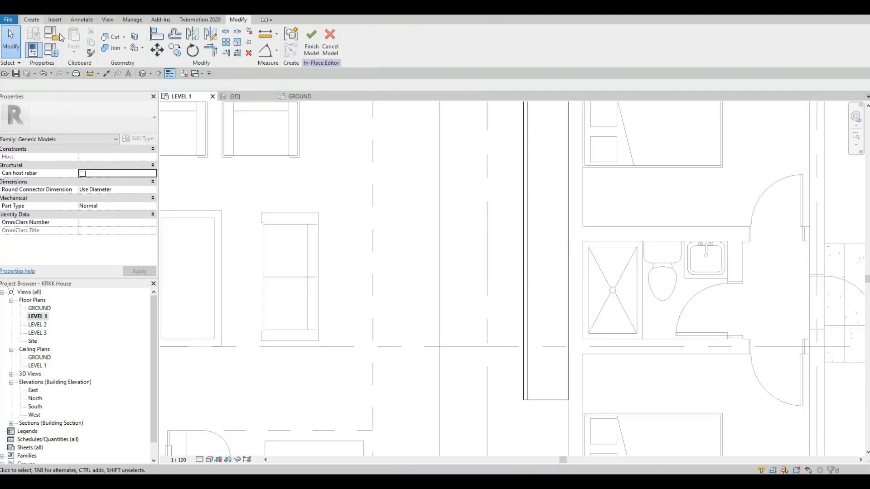
- Begin a solid extrusion for the countertop with its start at 900 mm and its end at 925 mm
{"action": "left_click", "coordinate": [31, 20]}
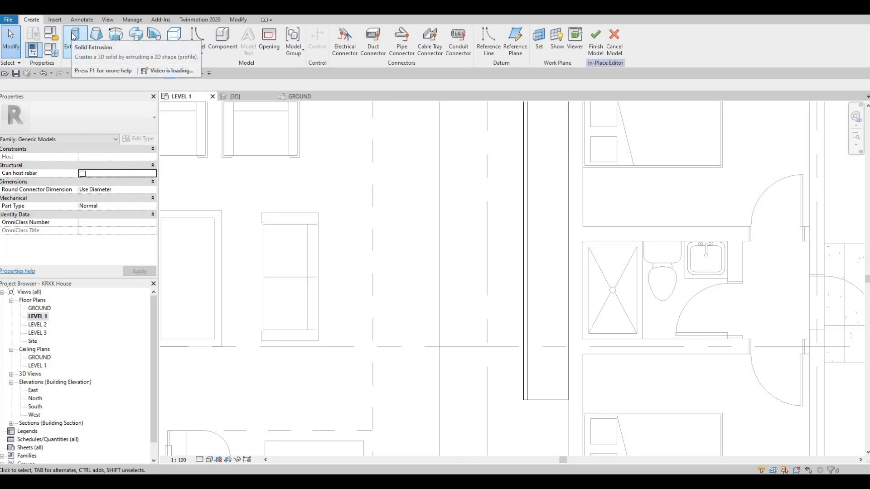
{"action": "left_click", "coordinate": [71, 58]}
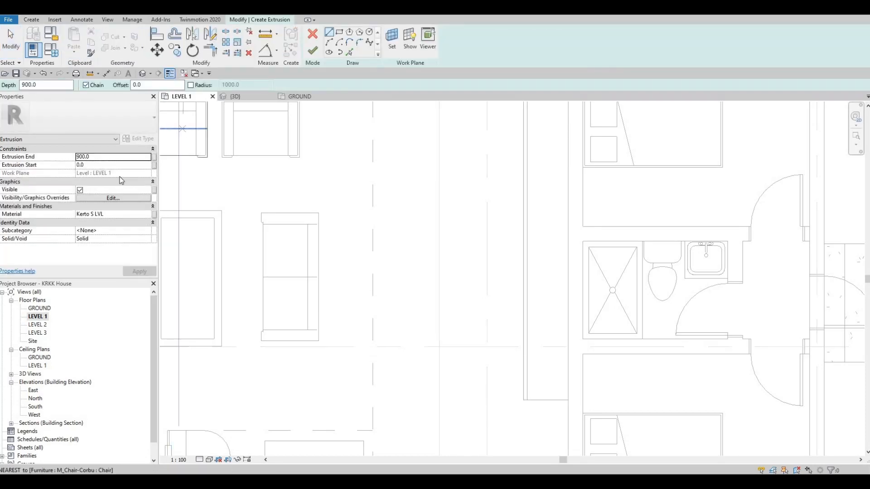
{"action": "left_click", "coordinate": [87, 166]}
{"action": "type", "text": "900.0"}
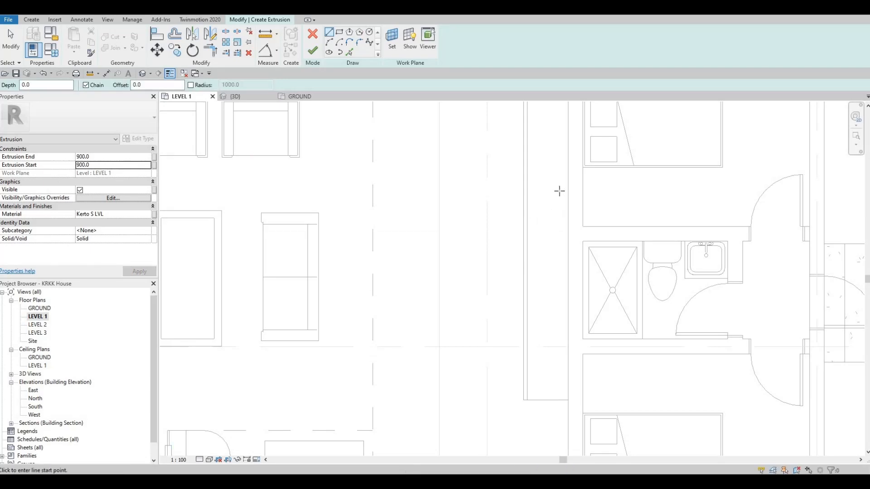
{"action": "left_click", "coordinate": [105, 156]}
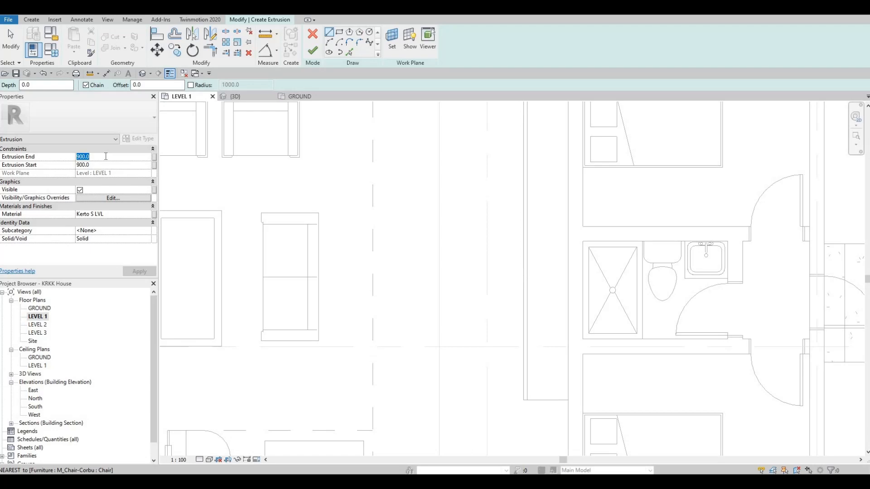
{"action": "type", "text": "925"}
- Assign the Granite, Cut, Polished material from the AEC Stone library to the countertop extrusion
{"action": "left_click", "coordinate": [151, 216]}
{"action": "left_click", "coordinate": [150, 216]}
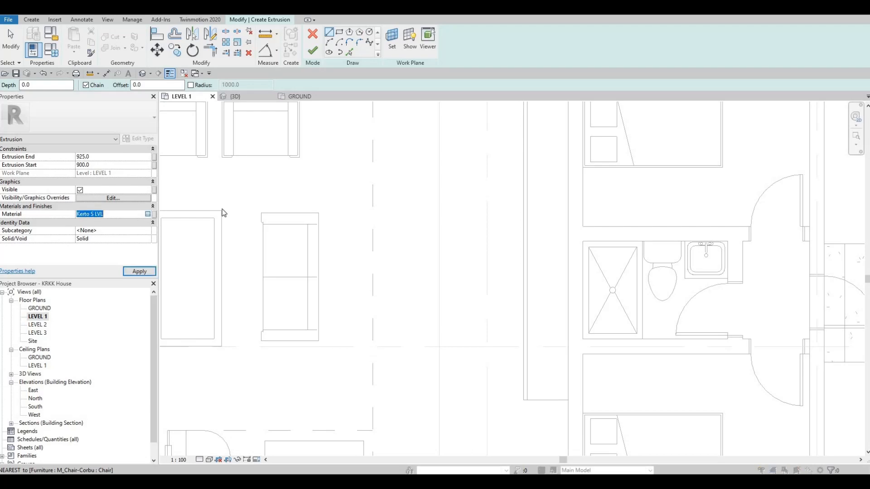
{"action": "scroll", "coordinate": [394, 271], "scroll_direction": "down", "scroll_amount": 5}
{"action": "left_click", "coordinate": [360, 319]}
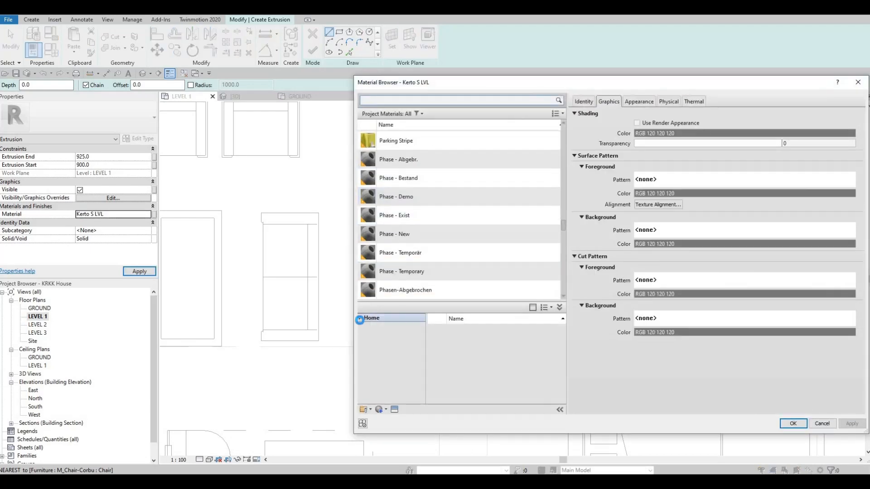
{"action": "left_click", "coordinate": [361, 334]}
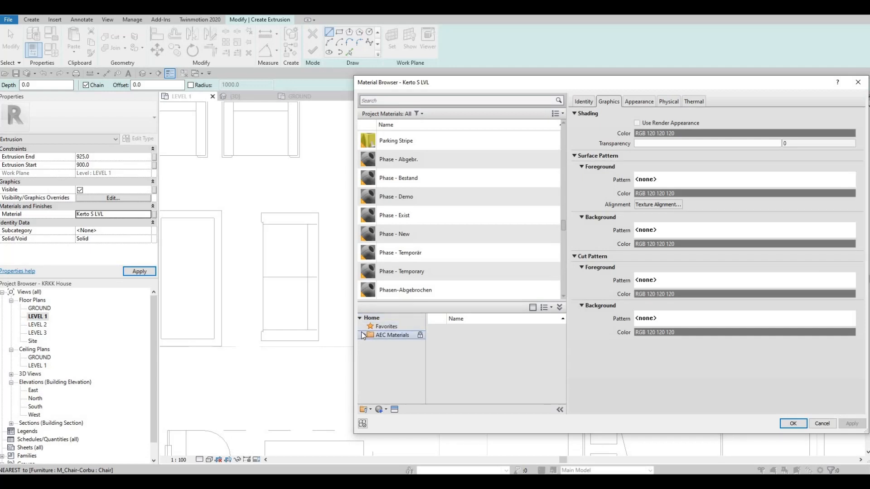
{"action": "left_click", "coordinate": [364, 335]}
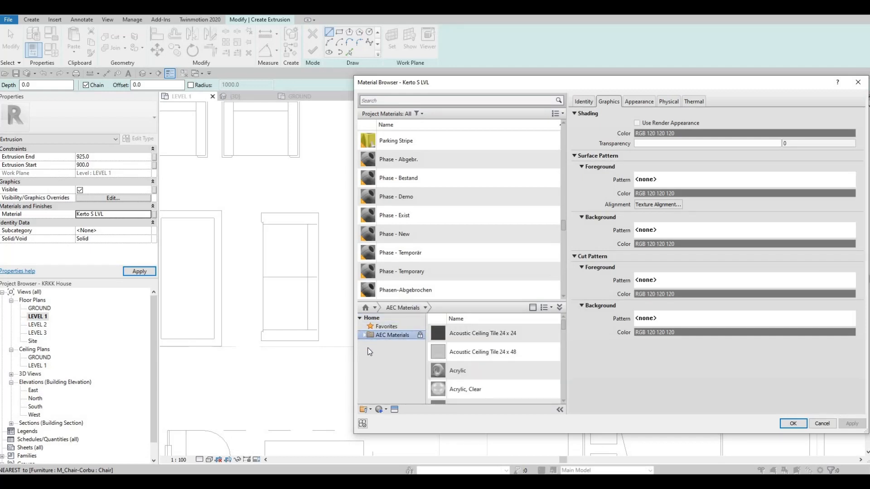
{"action": "scroll", "coordinate": [388, 389], "scroll_direction": "down", "scroll_amount": 3}
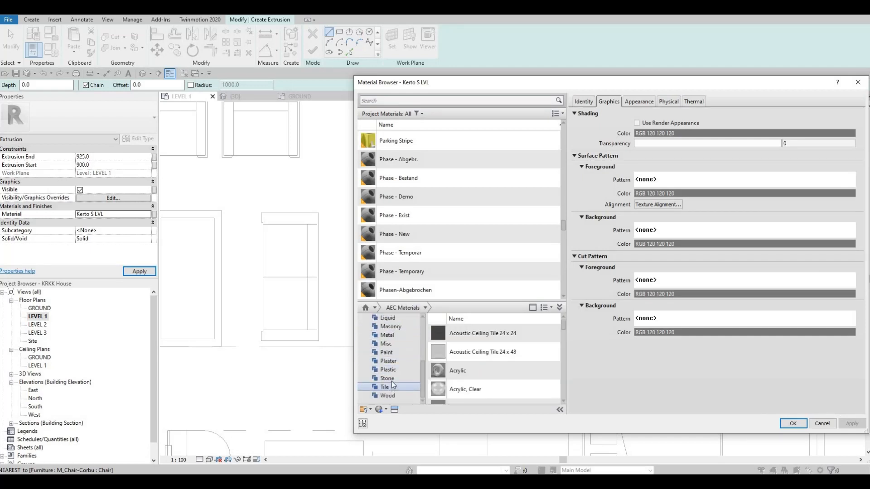
{"action": "left_click", "coordinate": [390, 379]}
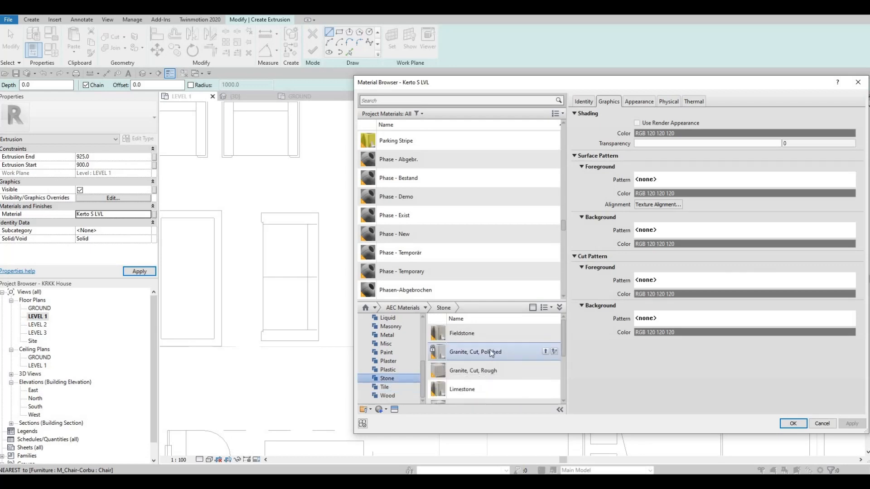
{"action": "left_click", "coordinate": [546, 351]}
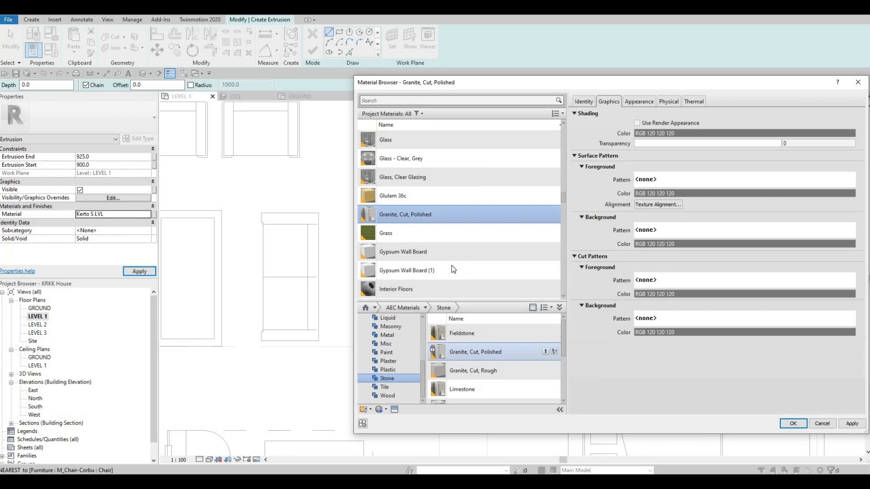
{"action": "left_click", "coordinate": [525, 350]}
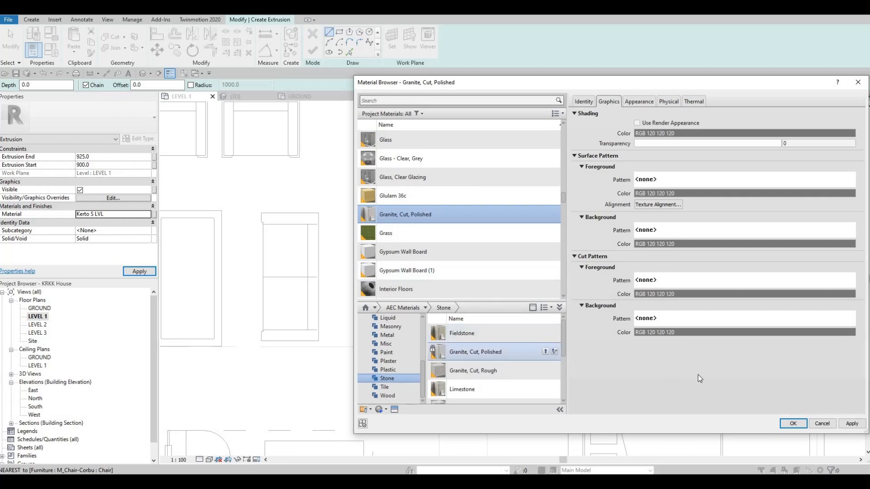
{"action": "left_click", "coordinate": [850, 423]}
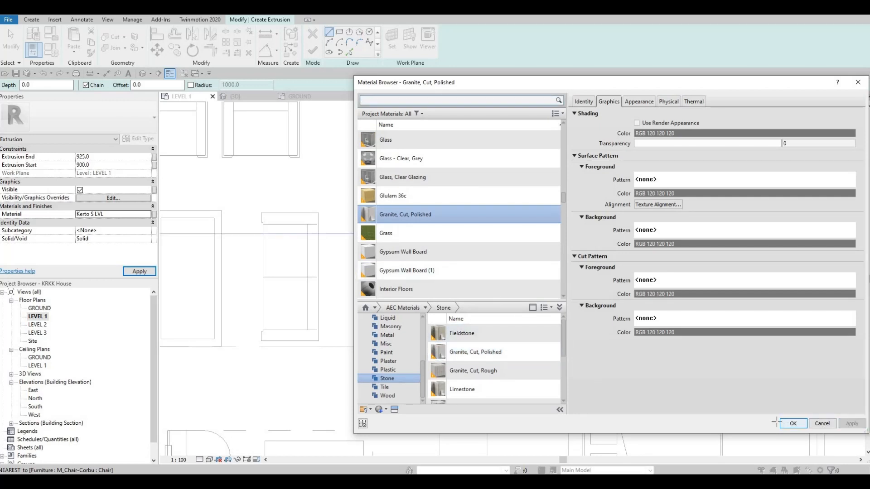
{"action": "left_click", "coordinate": [779, 423]}
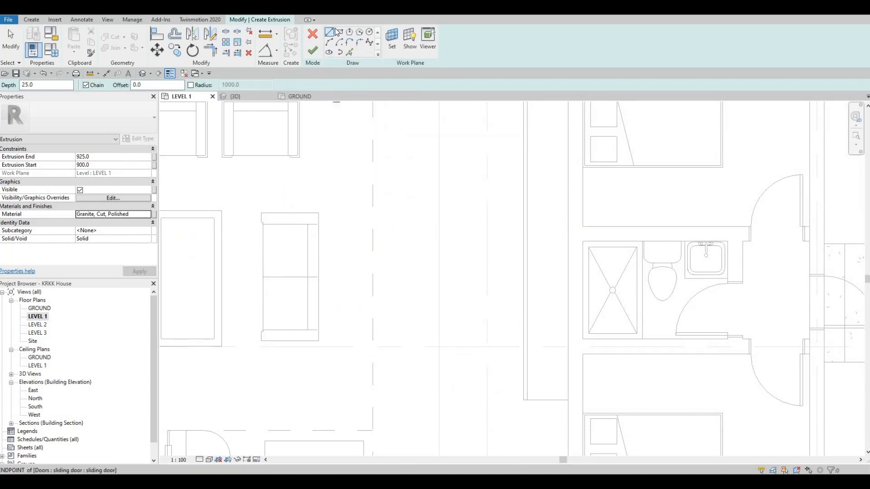
- Sketch a rectangle about 600 mm wide and 4100 mm long over the cabinet's footprint, from the wall corner to its opposite front corner
{"action": "scroll", "coordinate": [442, 193], "scroll_direction": "up", "scroll_amount": 1}
{"action": "middle_click_drag", "start_coordinate": [442, 193], "coordinate": [413, 281]}
{"action": "scroll", "coordinate": [413, 281], "scroll_direction": "down", "scroll_amount": 1}
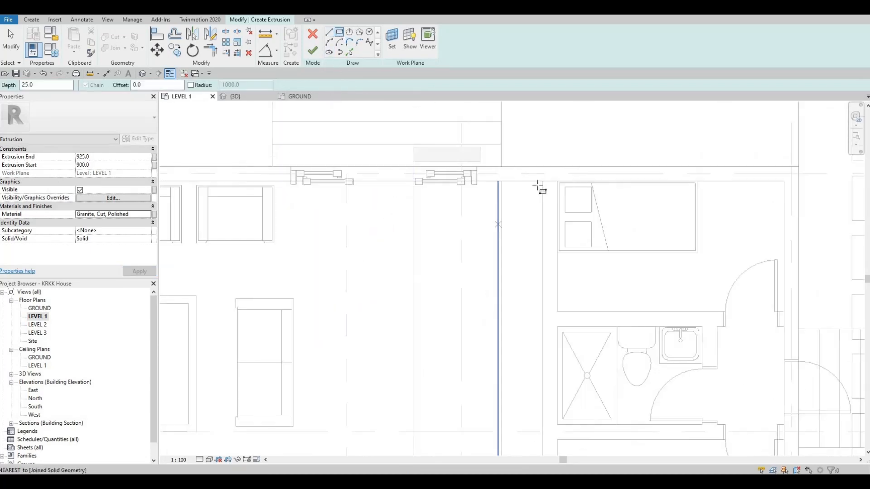
{"action": "left_click", "coordinate": [541, 182]}
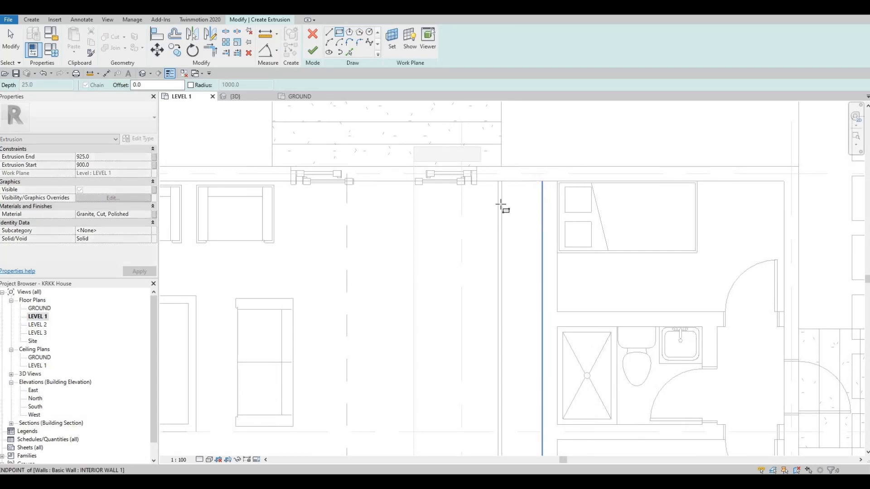
{"action": "middle_click_drag", "start_coordinate": [510, 355], "coordinate": [481, 191]}
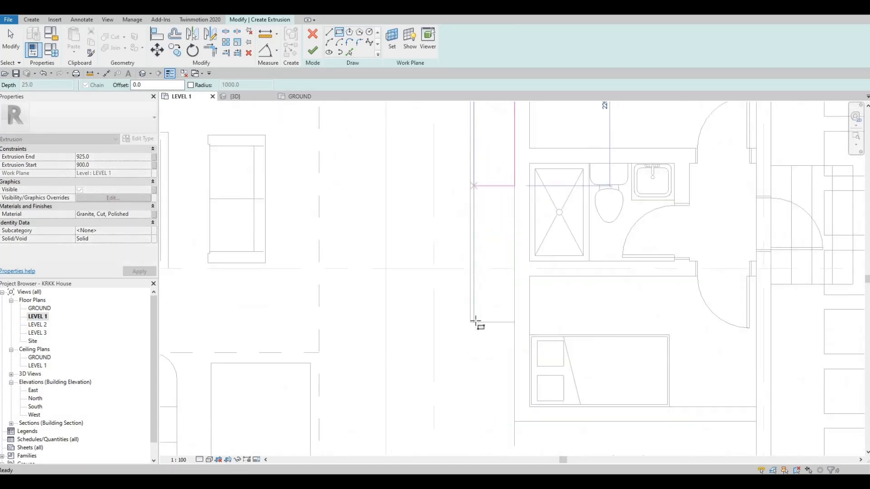
{"action": "scroll", "coordinate": [462, 322], "scroll_direction": "up", "scroll_amount": 2}
{"action": "scroll", "coordinate": [476, 321], "scroll_direction": "up", "scroll_amount": 1}
{"action": "left_click", "coordinate": [478, 318]}
{"action": "key", "text": "Escape"}
{"action": "key", "text": "Escape"}
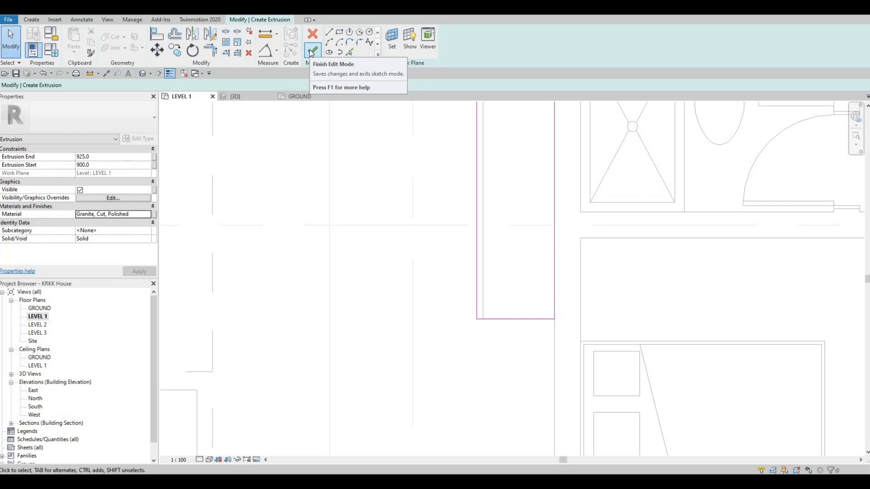
- Set the distance from the countertop sketch's long front line to the interior wall to 610 mm
{"action": "middle_click_drag", "start_coordinate": [436, 113], "coordinate": [447, 292]}
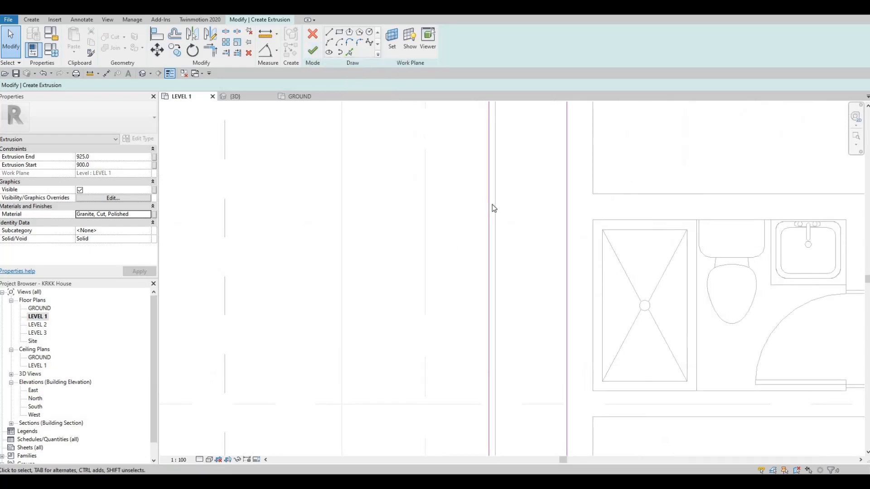
{"action": "middle_click_drag", "start_coordinate": [488, 201], "coordinate": [487, 278]}
{"action": "middle_click_drag", "start_coordinate": [473, 219], "coordinate": [466, 336]}
{"action": "scroll", "coordinate": [460, 280], "scroll_direction": "down", "scroll_amount": 1}
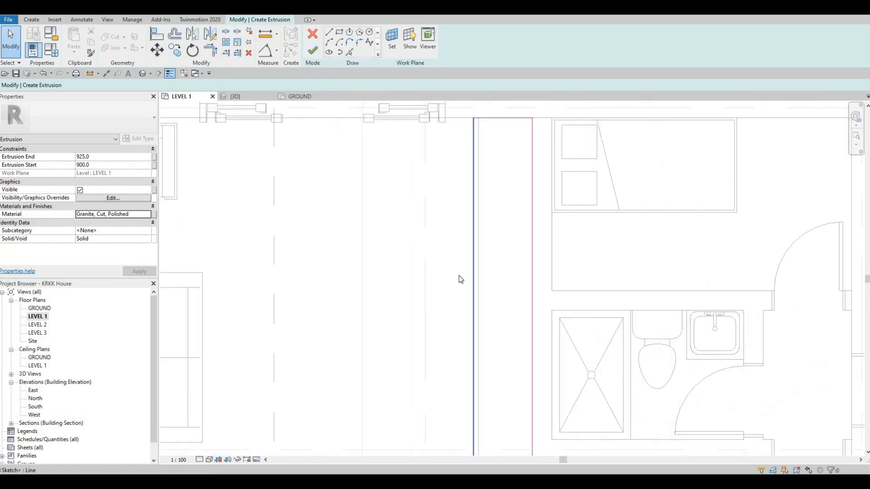
{"action": "middle_click_drag", "start_coordinate": [467, 177], "coordinate": [459, 271]}
{"action": "left_click", "coordinate": [460, 272]}
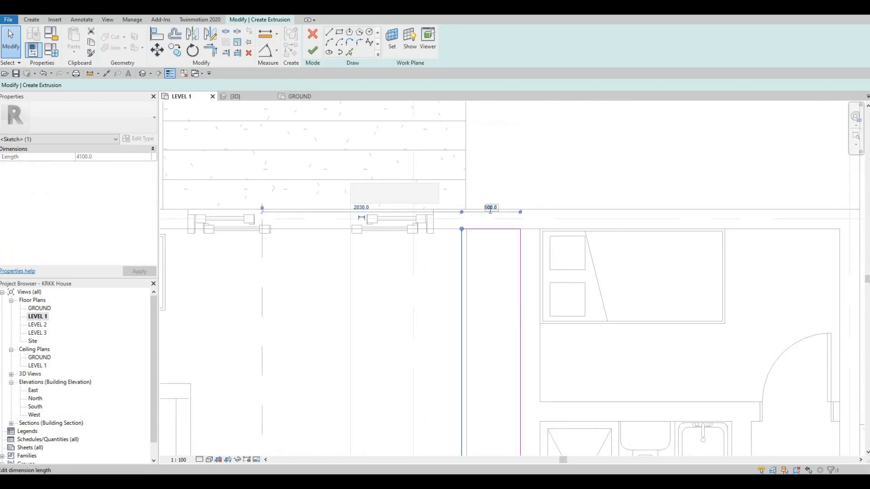
{"action": "left_click", "coordinate": [489, 207]}
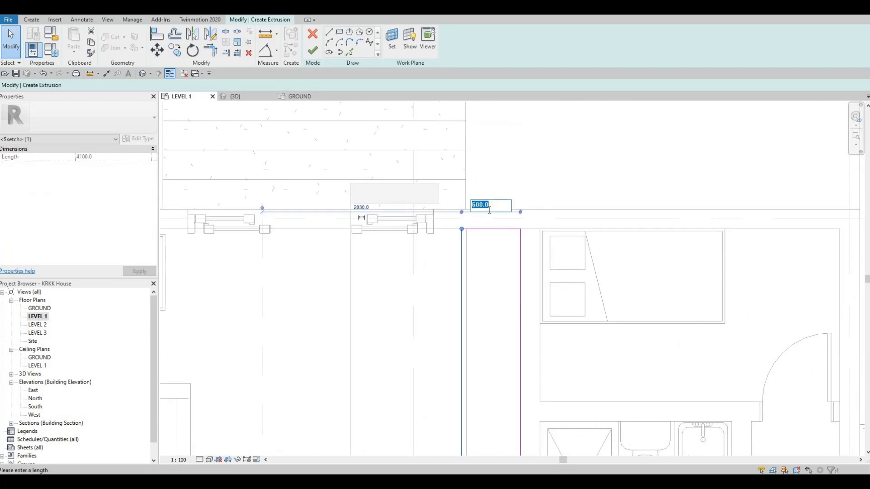
{"action": "type", "text": "610"}
{"action": "key", "text": "Return"}
- Set the countertop sketch's width to 625 mm so its front line overhangs the cabinet
{"action": "scroll", "coordinate": [455, 232], "scroll_direction": "up", "scroll_amount": 2}
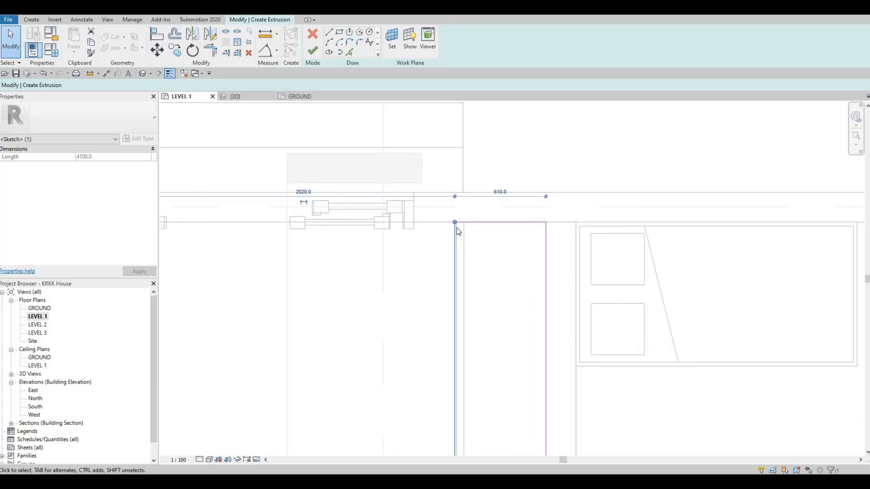
{"action": "scroll", "coordinate": [458, 231], "scroll_direction": "up", "scroll_amount": 2}
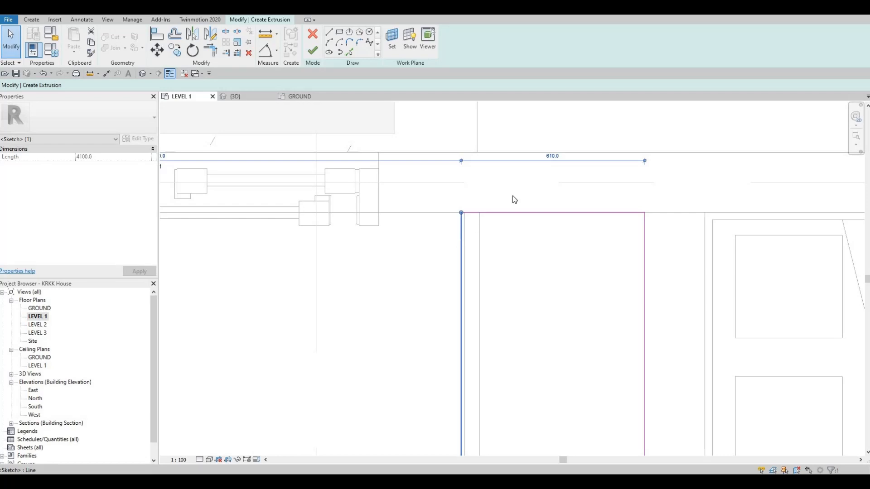
{"action": "left_click", "coordinate": [549, 155]}
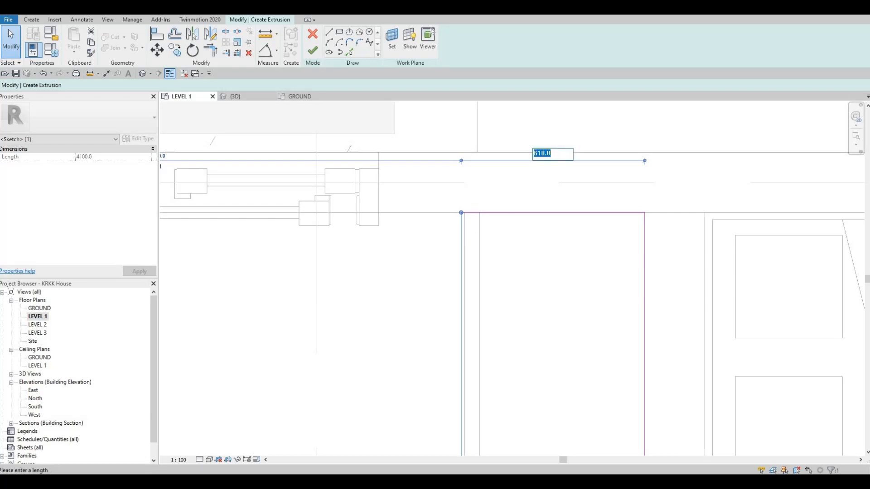
{"action": "type", "text": "625"}
{"action": "key", "text": "Return"}
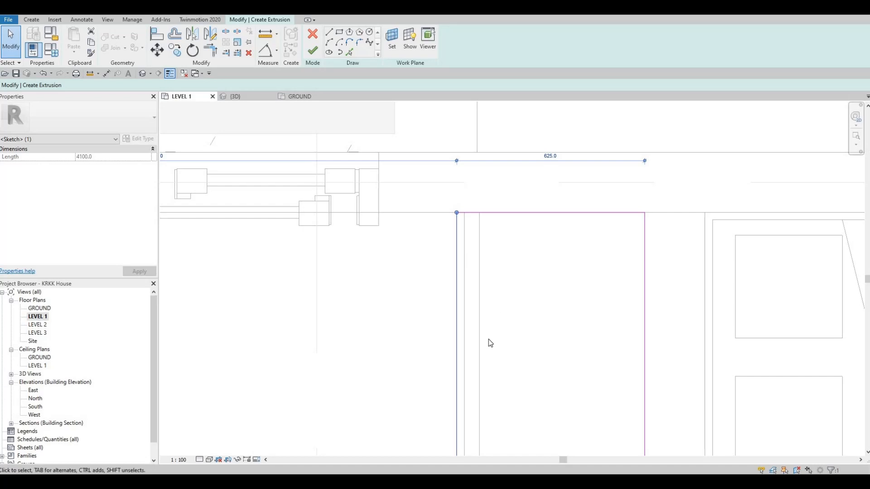
{"action": "scroll", "coordinate": [488, 339], "scroll_direction": "down", "scroll_amount": 6}
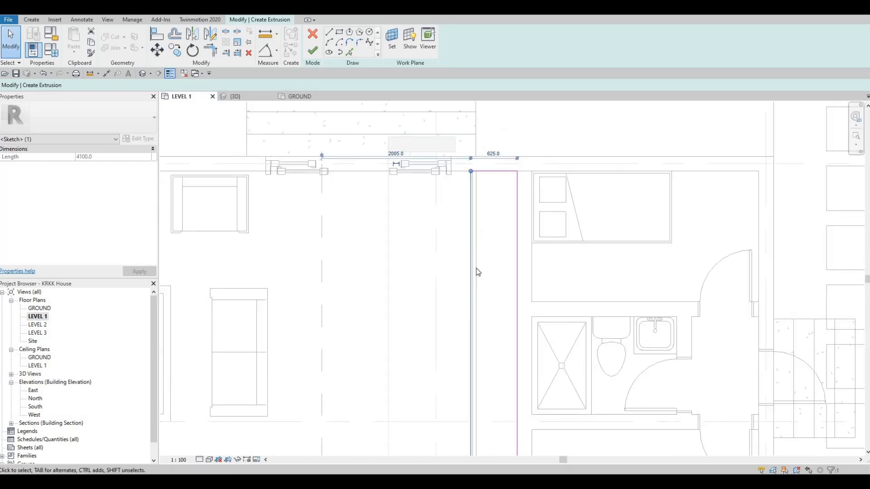
{"action": "scroll", "coordinate": [479, 159], "scroll_direction": "up", "scroll_amount": 2}
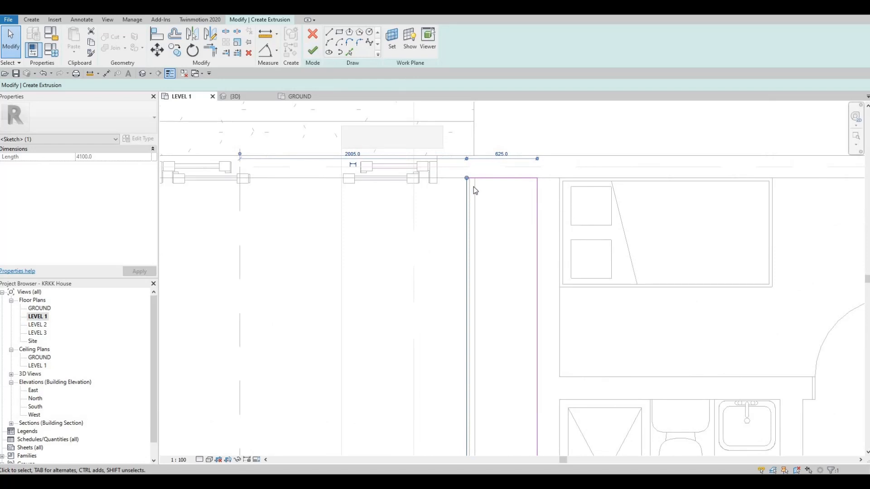
- Finish the countertop extrusion and the in-place model, and inspect the cabinet in the 3D view
{"action": "left_click", "coordinate": [313, 50]}
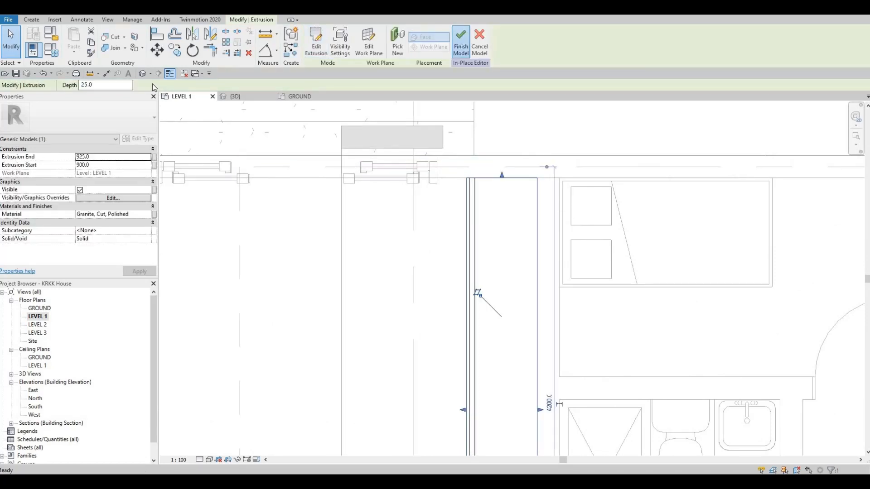
{"action": "left_click", "coordinate": [458, 34]}
{"action": "left_click", "coordinate": [143, 74]}
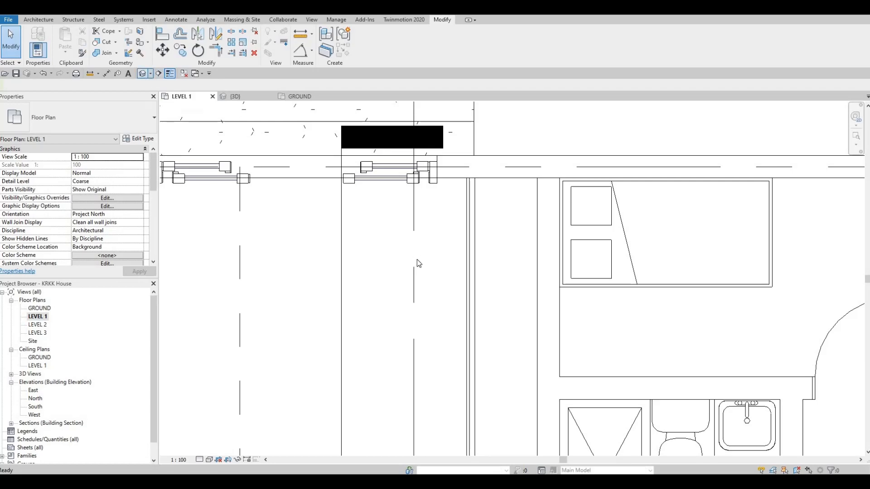
{"action": "scroll", "coordinate": [496, 349], "scroll_direction": "up", "scroll_amount": 3}
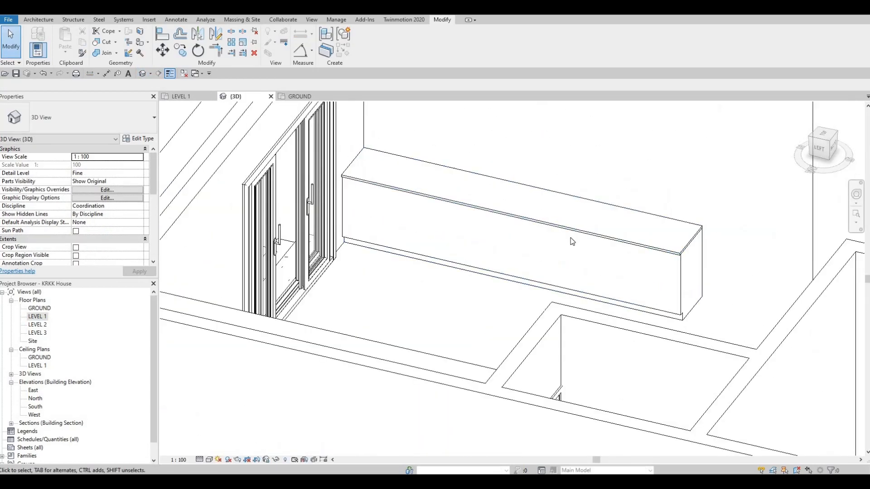
{"action": "scroll", "coordinate": [572, 241], "scroll_direction": "up", "scroll_amount": 2}
{"action": "middle_click_drag", "start_coordinate": [582, 291], "coordinate": [702, 226], "text": "shift"}
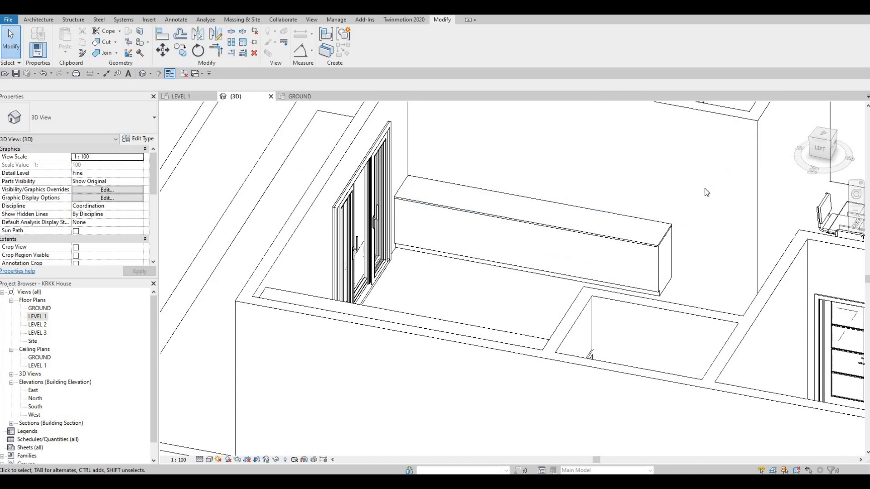
{"action": "middle_click_drag", "start_coordinate": [708, 176], "coordinate": [701, 199]}
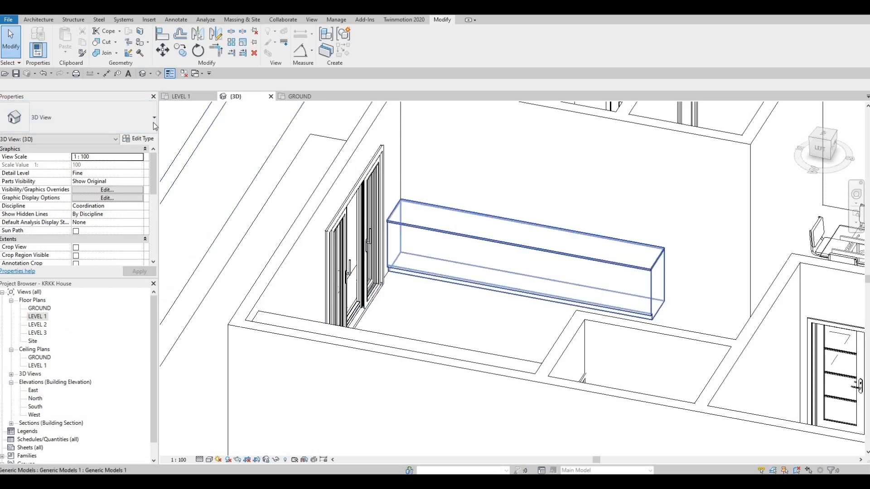
- Load the M_Sink Kitchen-Triple family from the Plumbing > MEP > Fixtures > Sinks library folder for use in the Level 1 plan
{"action": "left_click", "coordinate": [179, 96]}
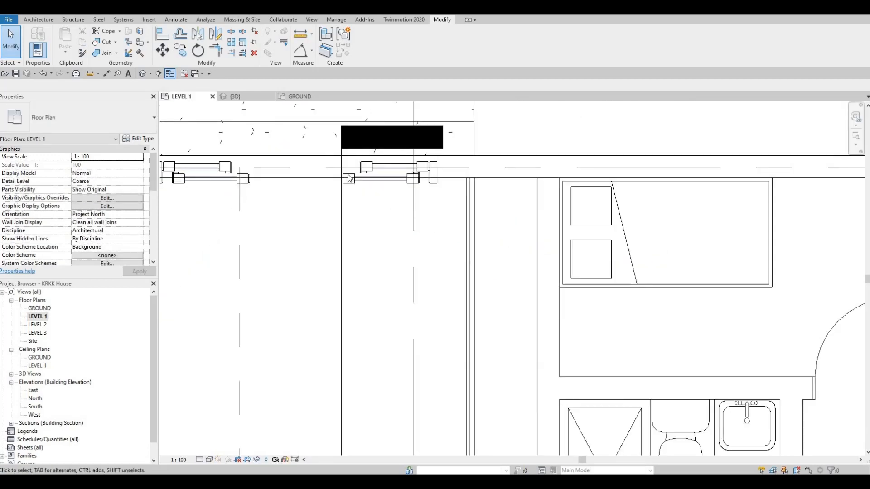
{"action": "left_click", "coordinate": [149, 20]}
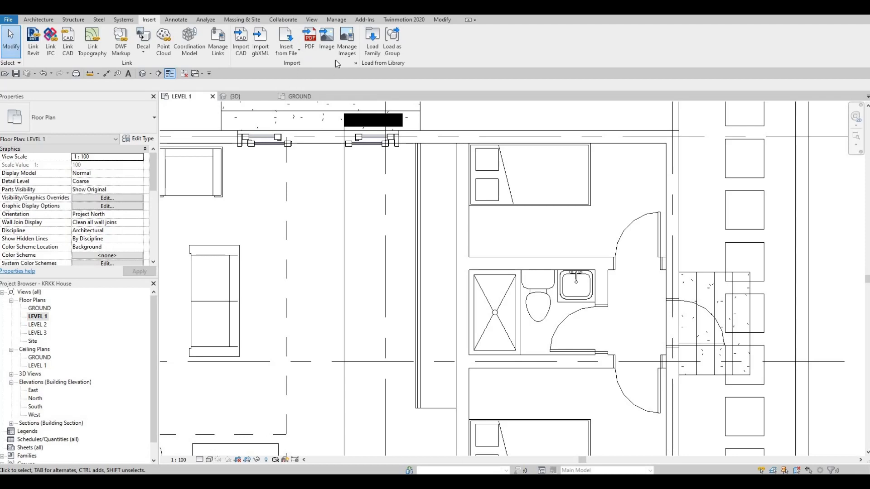
{"action": "left_click", "coordinate": [372, 41]}
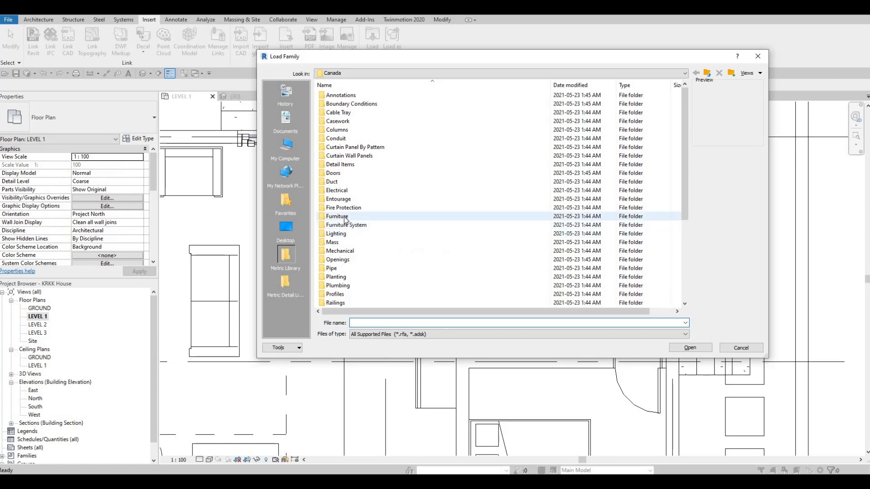
{"action": "scroll", "coordinate": [340, 190], "scroll_direction": "down", "scroll_amount": 4}
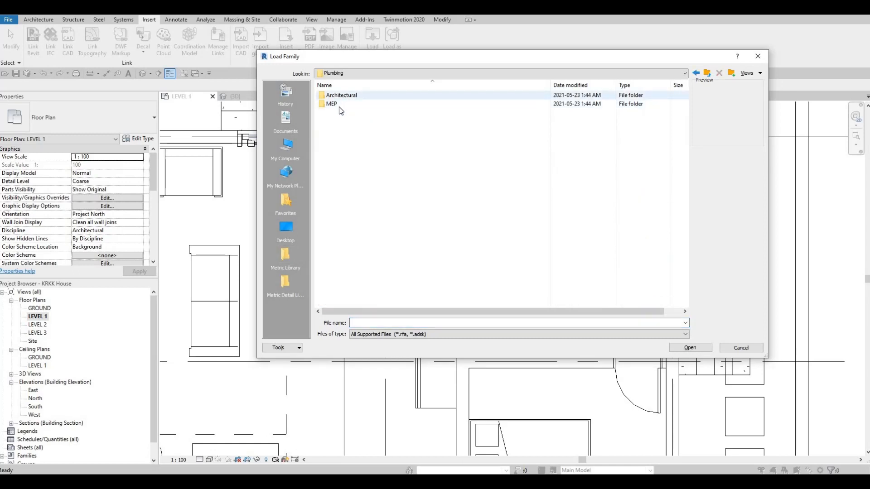
{"action": "double_click", "coordinate": [338, 104]}
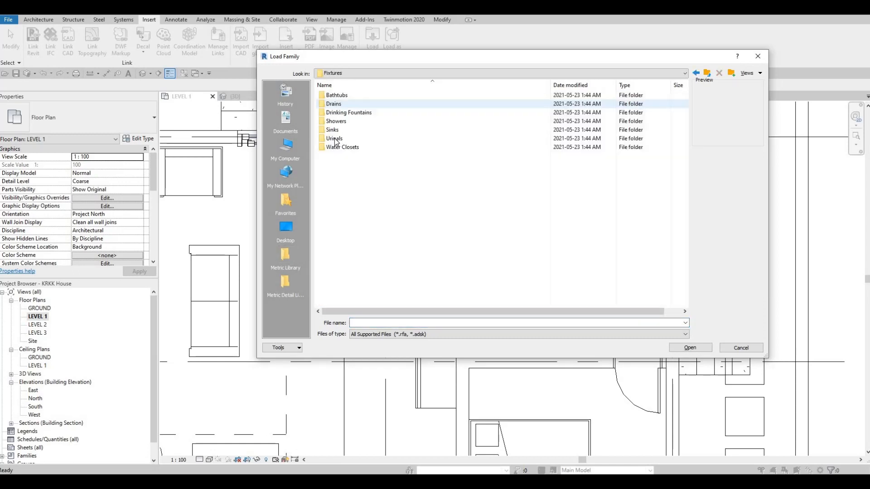
{"action": "double_click", "coordinate": [338, 130]}
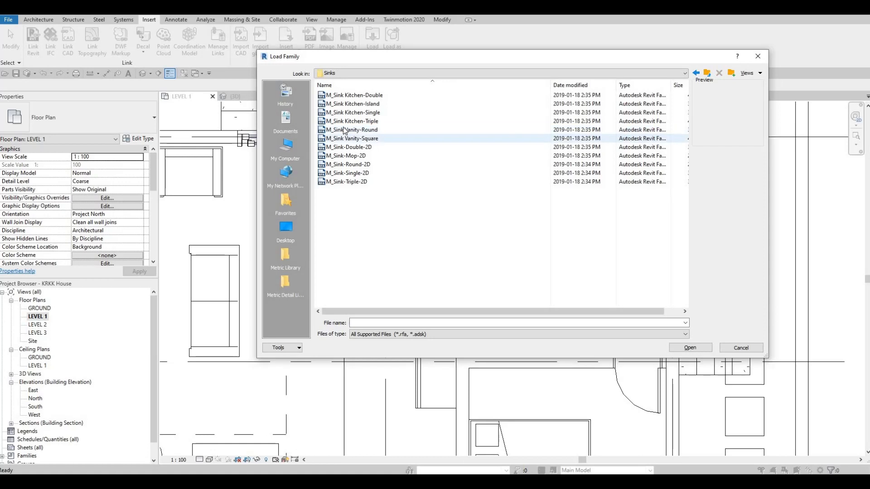
{"action": "left_click", "coordinate": [345, 130]}
{"action": "left_click", "coordinate": [345, 120]}
{"action": "left_click", "coordinate": [345, 113]}
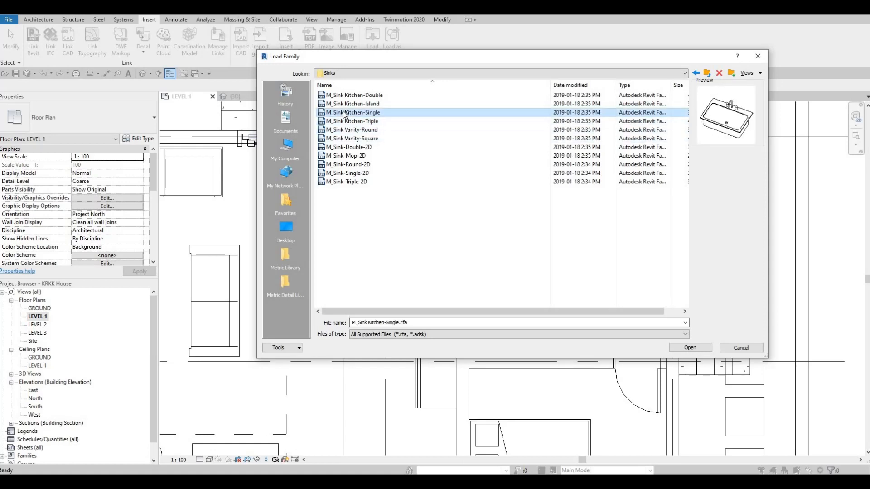
{"action": "left_click", "coordinate": [344, 121]}
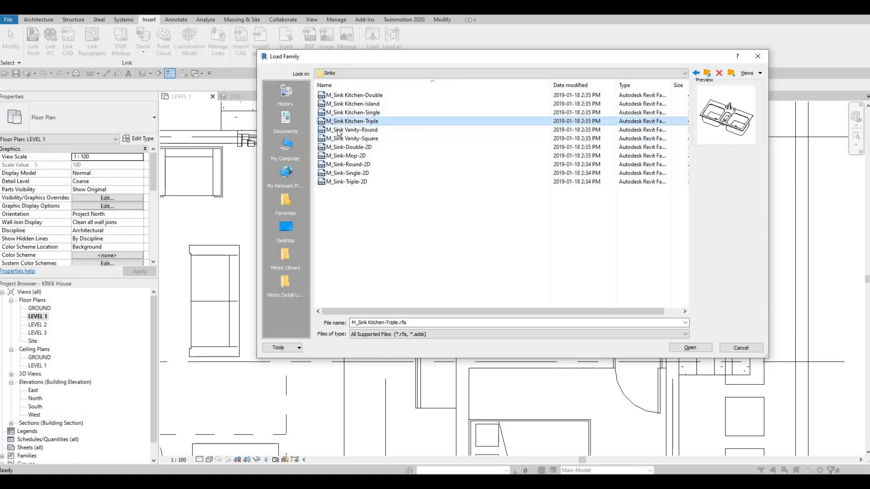
{"action": "left_click", "coordinate": [689, 348]}
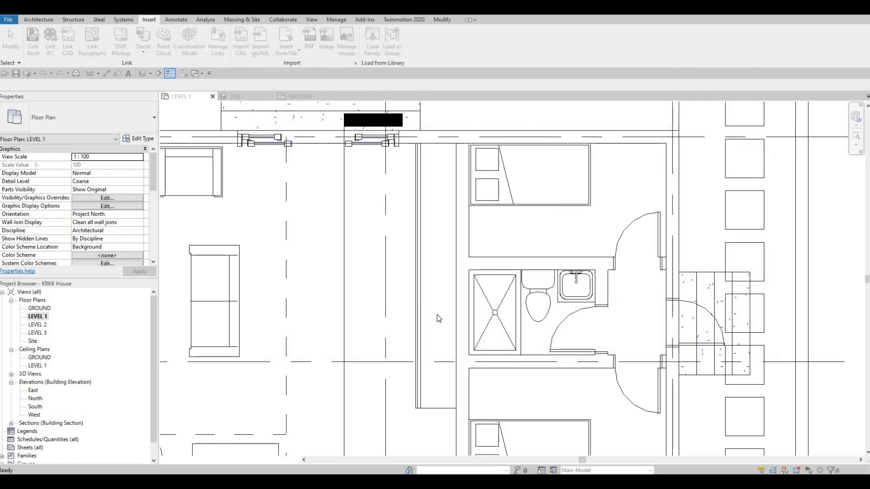
- Place the 1100 x 535mm triple kitchen sink on the countertop, rotated so its faucet faces the interior wall, beside the bathroom's upper wall
{"action": "key", "text": "c"}
{"action": "key", "text": "m"}
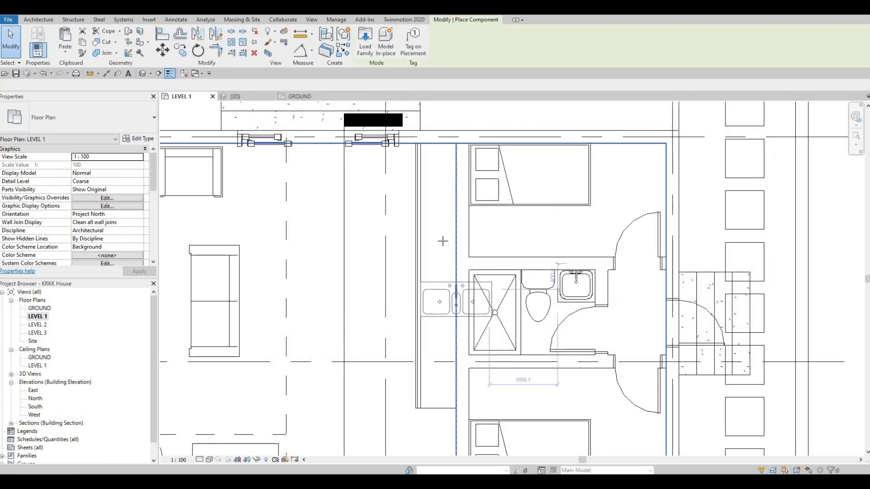
{"action": "key", "text": "space"}
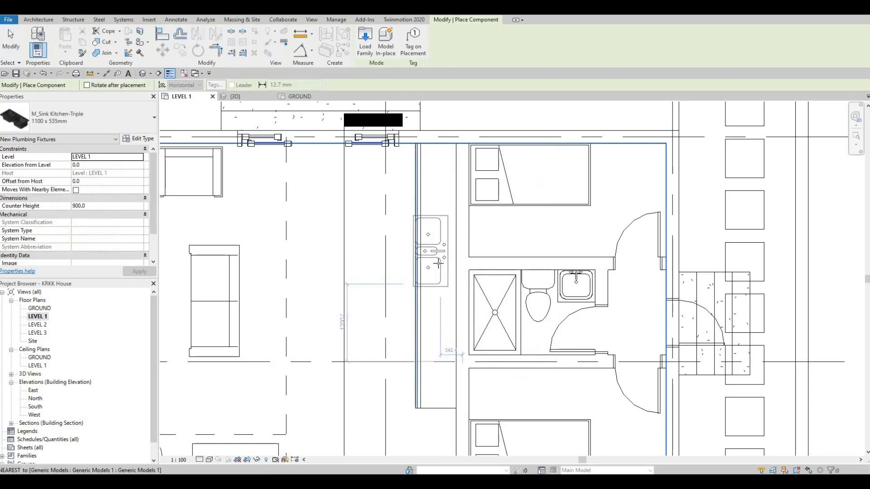
{"action": "scroll", "coordinate": [436, 258], "scroll_direction": "up", "scroll_amount": 4}
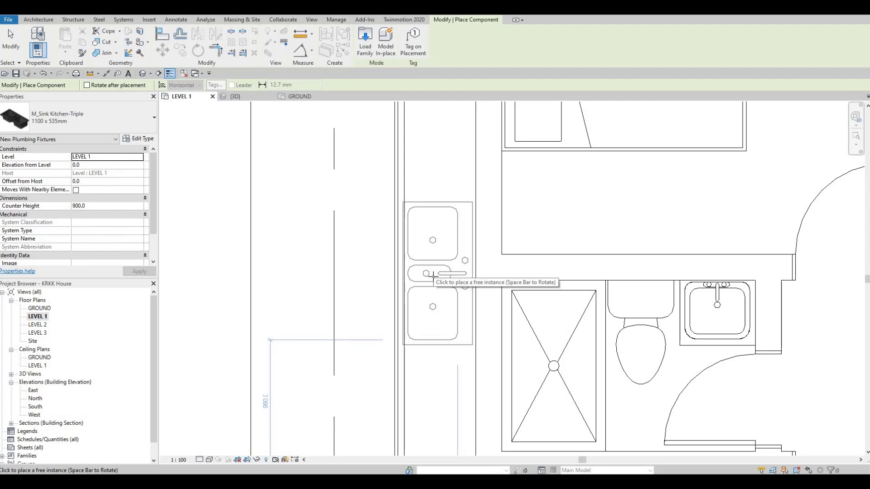
{"action": "scroll", "coordinate": [428, 274], "scroll_direction": "down", "scroll_amount": 3}
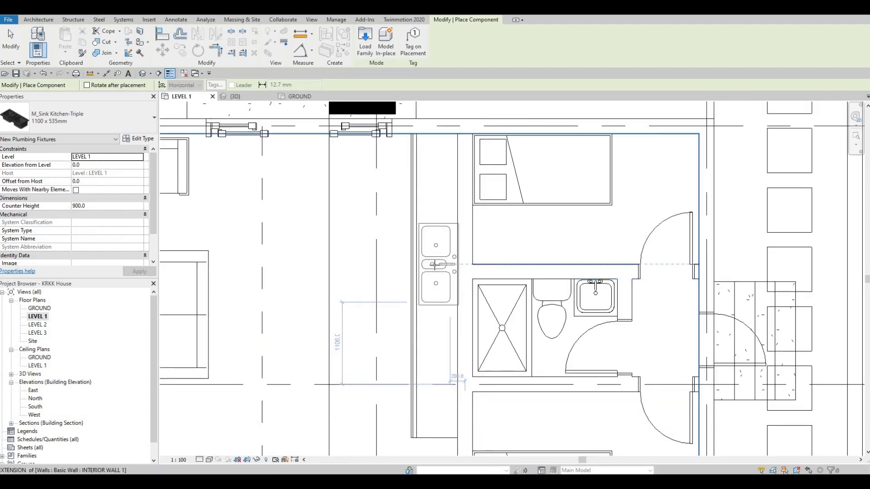
{"action": "left_click", "coordinate": [432, 265]}
{"action": "scroll", "coordinate": [431, 265], "scroll_direction": "up", "scroll_amount": 3}
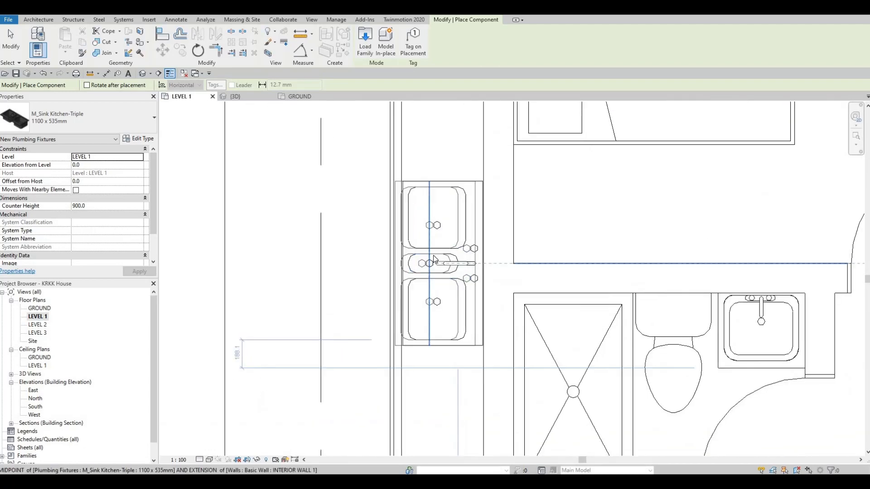
{"action": "key", "text": "Escape"}
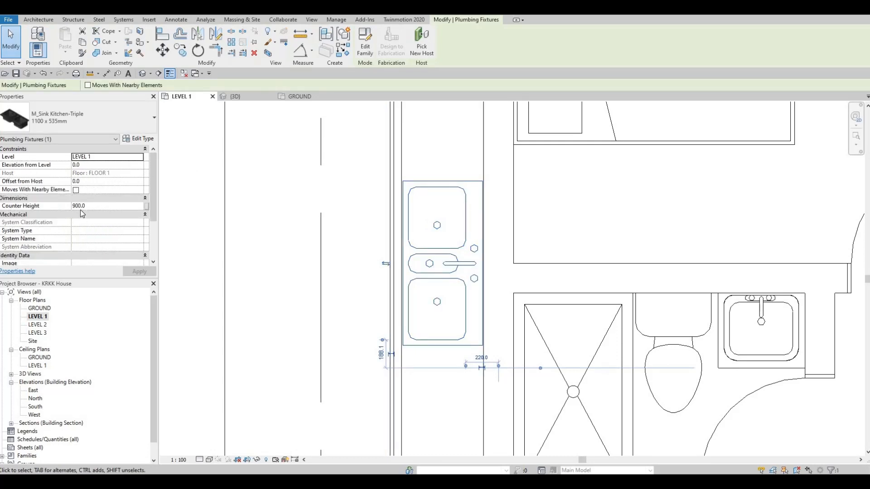
- Set the kitchen sink's counter height to 925 mm
{"action": "left_click", "coordinate": [91, 205]}
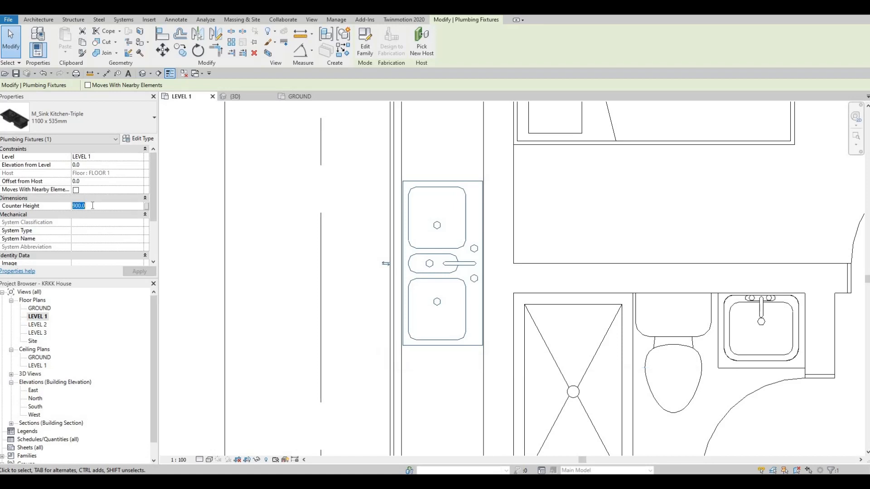
{"action": "type", "text": "925"}
{"action": "key", "text": "Return"}
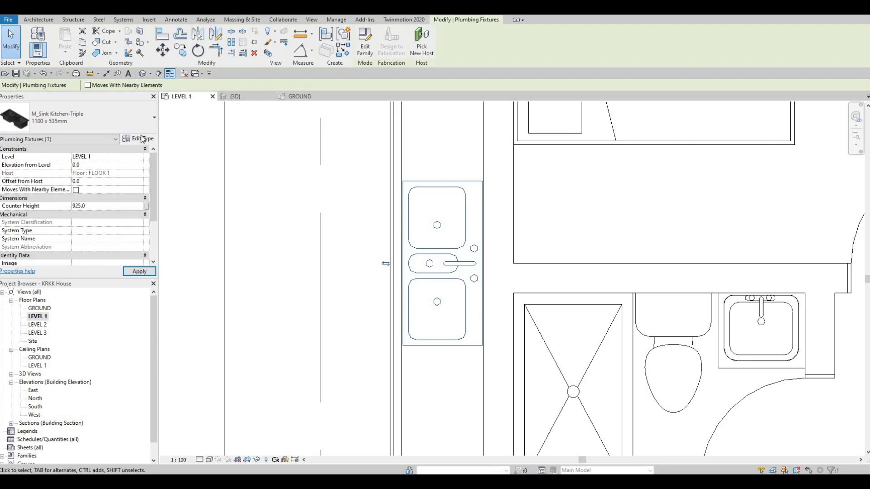
- Set the depth in the kitchen sink's type properties to 500 mm
{"action": "left_click", "coordinate": [142, 138]}
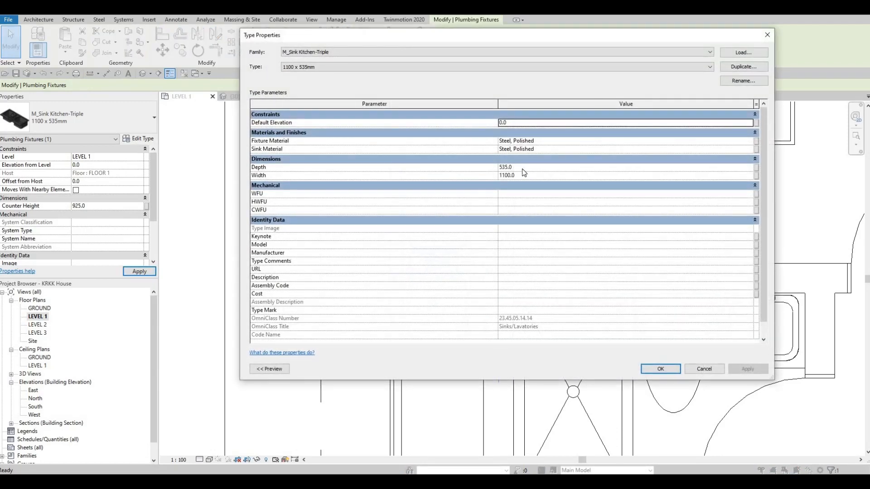
{"action": "left_click", "coordinate": [522, 168]}
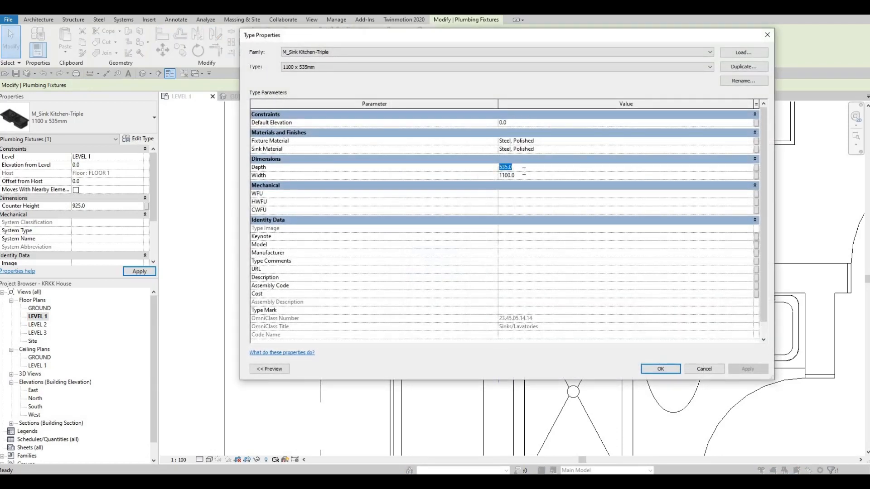
{"action": "type", "text": "500"}
{"action": "left_click", "coordinate": [752, 367]}
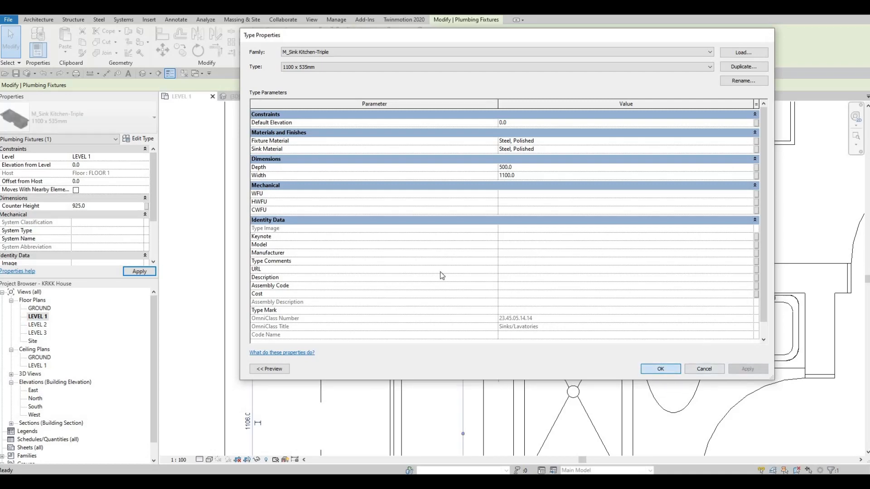
{"action": "key", "text": "Escape"}
{"action": "key", "text": "Escape"}
- Examine how the sink sits on the countertop, in the Level 1 plan and in the 3D view
{"action": "scroll", "coordinate": [448, 244], "scroll_direction": "down", "scroll_amount": 2}
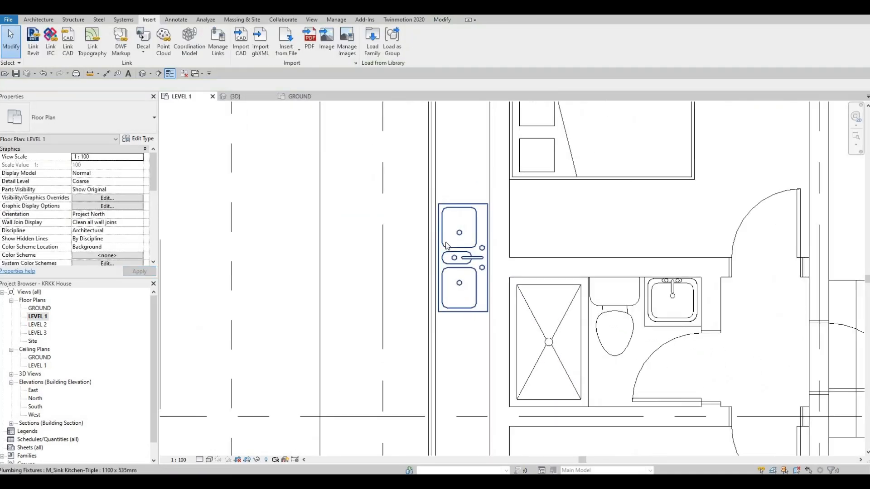
{"action": "scroll", "coordinate": [446, 245], "scroll_direction": "up", "scroll_amount": 3}
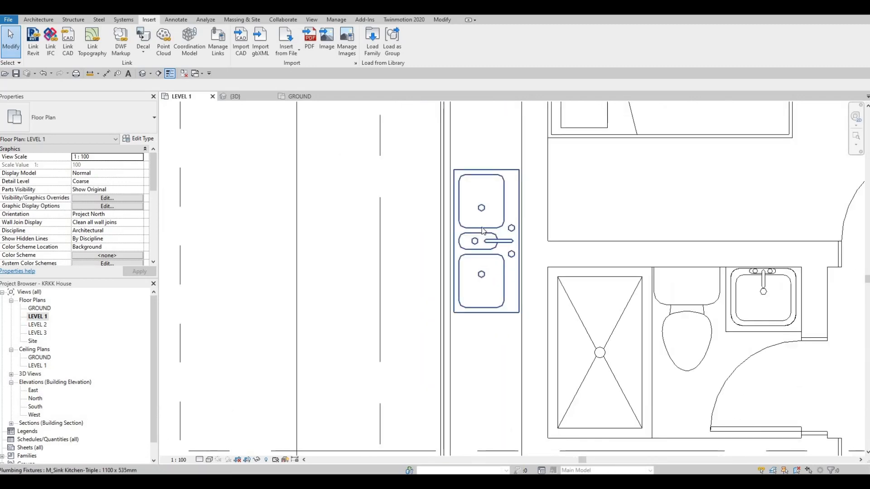
{"action": "middle_click_drag", "start_coordinate": [469, 233], "coordinate": [482, 227]}
{"action": "scroll", "coordinate": [480, 249], "scroll_direction": "down", "scroll_amount": 2}
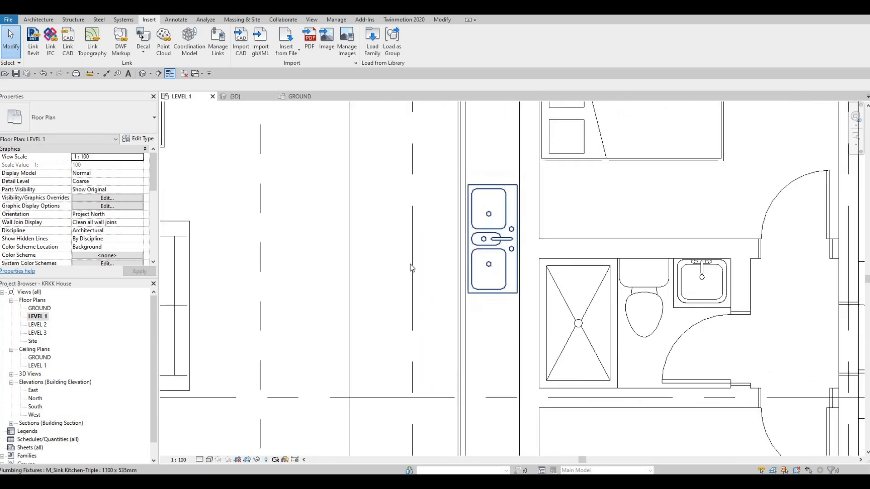
{"action": "scroll", "coordinate": [509, 191], "scroll_direction": "down", "scroll_amount": 1}
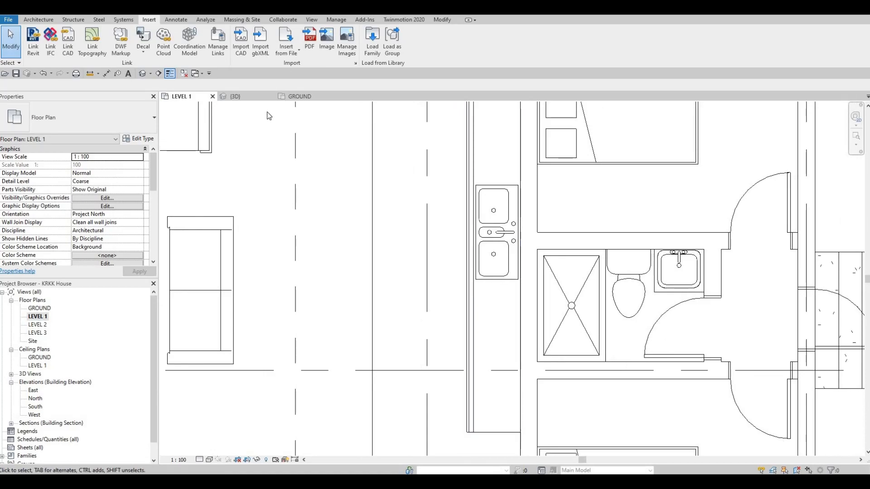
{"action": "left_click", "coordinate": [236, 96]}
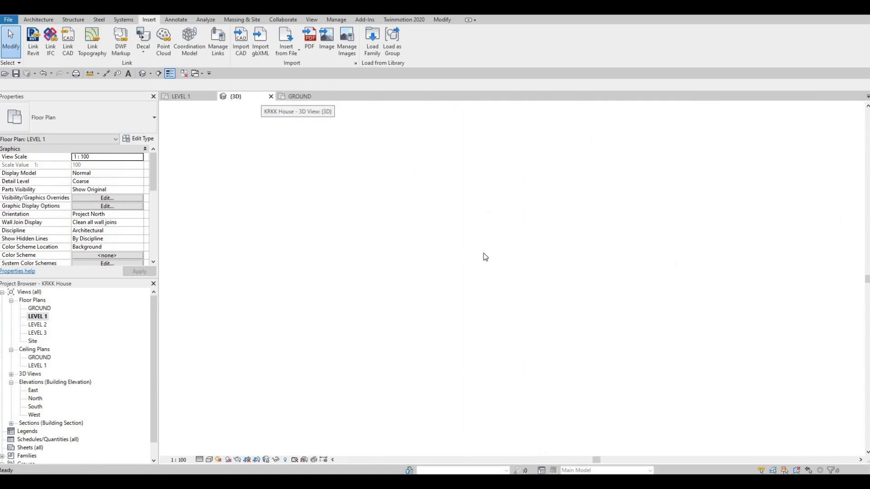
{"action": "scroll", "coordinate": [508, 405], "scroll_direction": "up", "scroll_amount": 5}
{"action": "middle_click_drag", "start_coordinate": [482, 378], "coordinate": [463, 317], "text": "shift"}
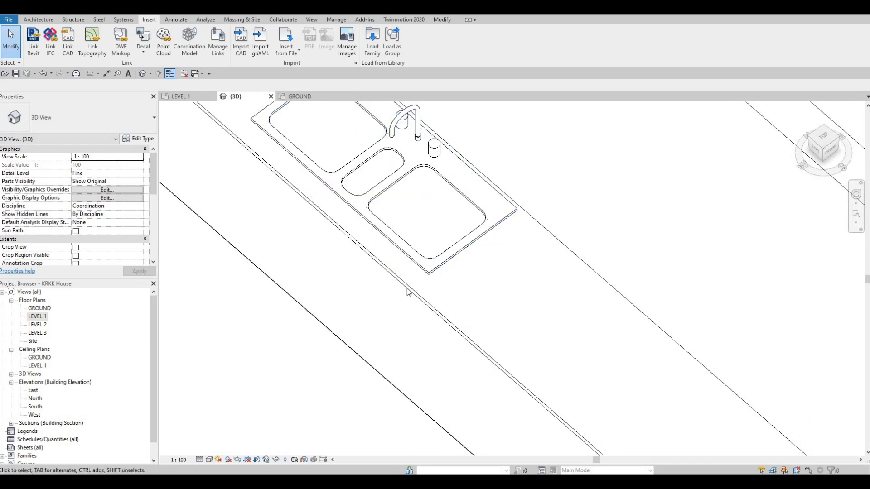
{"action": "scroll", "coordinate": [408, 293], "scroll_direction": "down", "scroll_amount": 2}
{"action": "scroll", "coordinate": [528, 307], "scroll_direction": "down", "scroll_amount": 4}
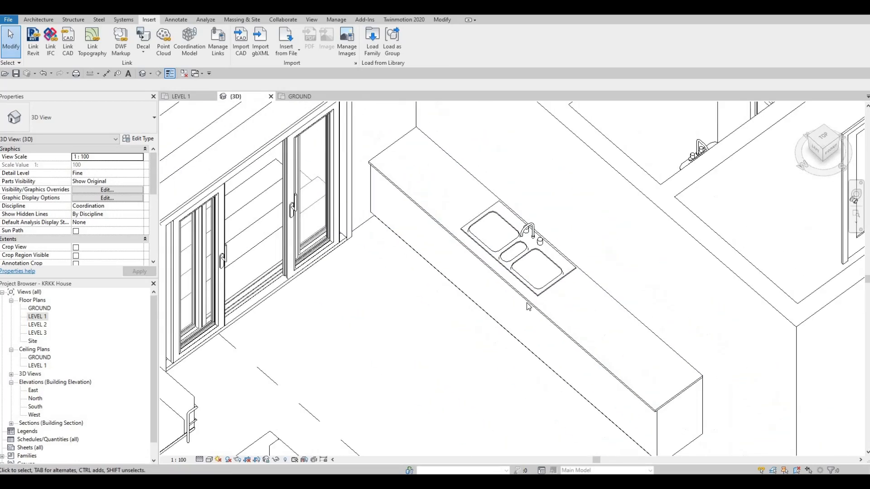
{"action": "scroll", "coordinate": [540, 320], "scroll_direction": "up", "scroll_amount": 3}
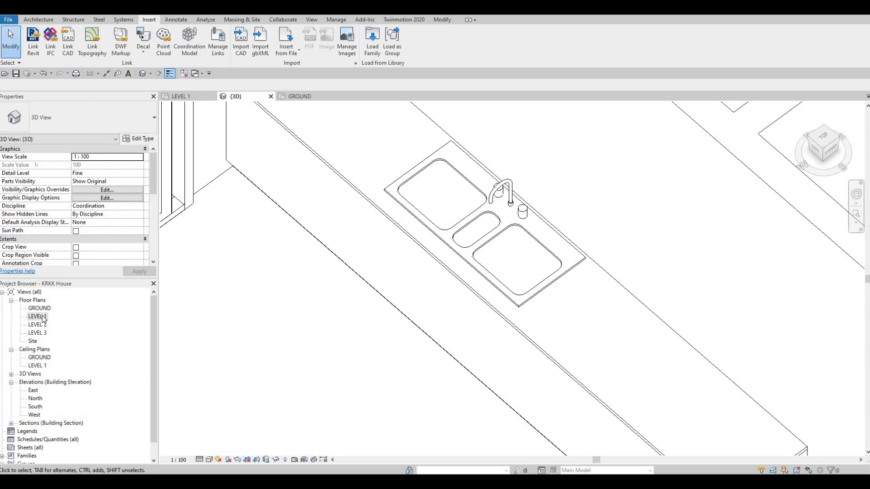
- Return to the Level 1 plan and open the cabinet's in-place model for editing
{"action": "double_click", "coordinate": [93, 313]}
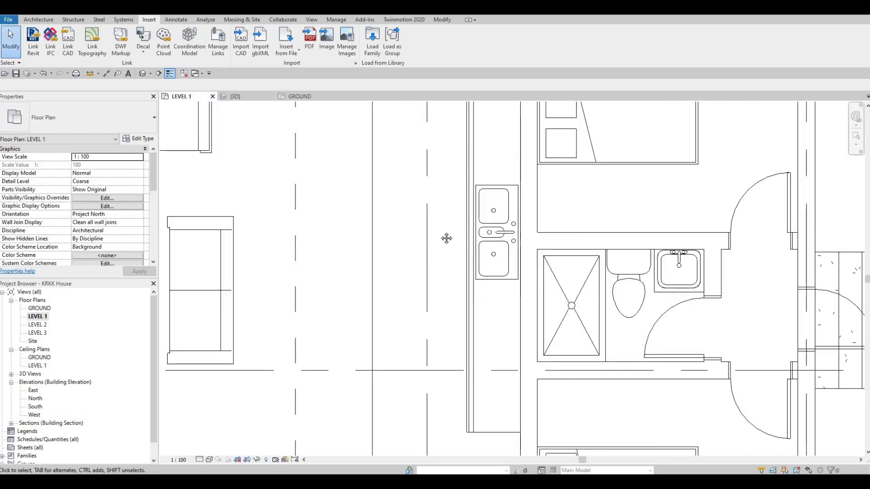
{"action": "middle_click_drag", "start_coordinate": [461, 194], "coordinate": [452, 217]}
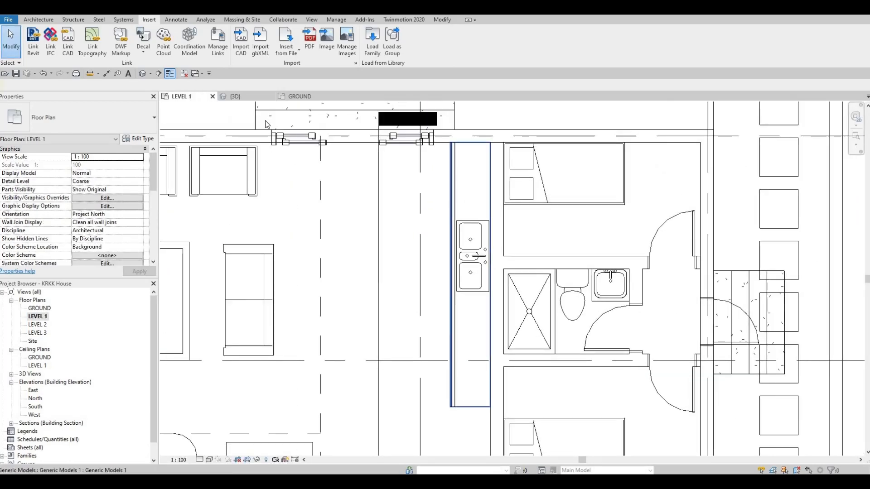
{"action": "left_click", "coordinate": [446, 191]}
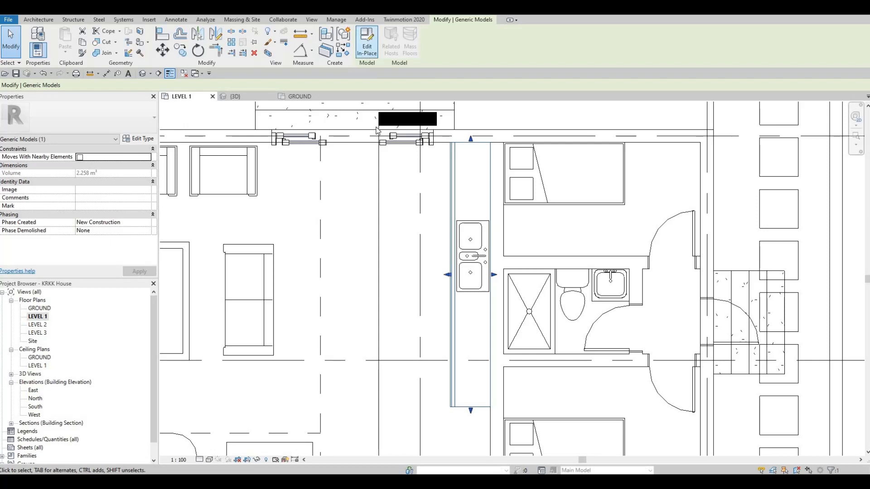
{"action": "left_click", "coordinate": [367, 43]}
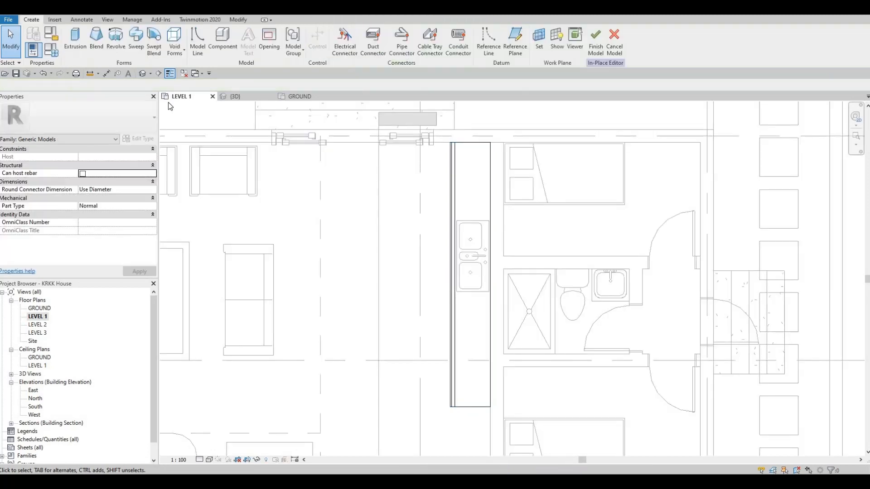
- Start a void extrusion and sketch a rectangle about 365 mm wide around all the bowls of the kitchen sink
{"action": "left_click", "coordinate": [183, 55]}
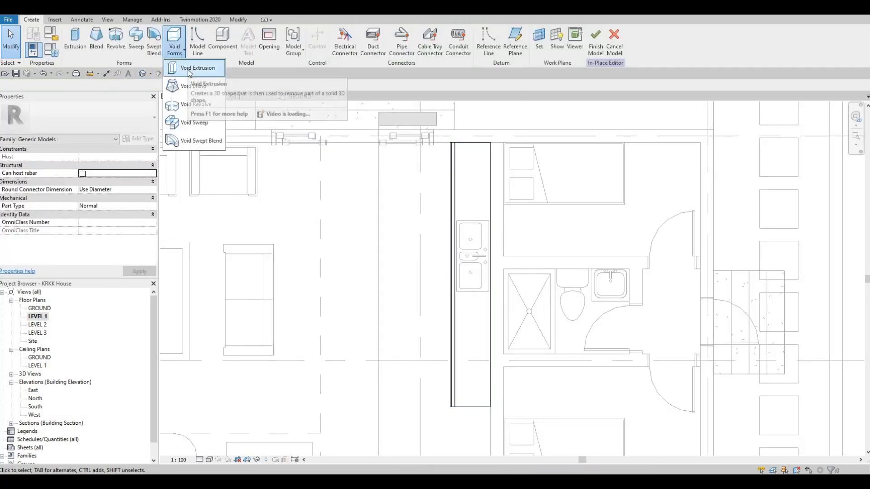
{"action": "left_click", "coordinate": [198, 68]}
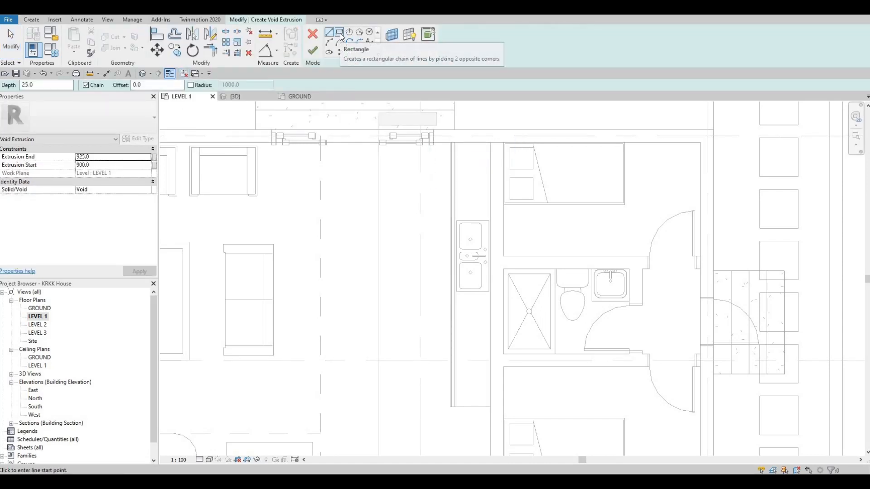
{"action": "scroll", "coordinate": [391, 194], "scroll_direction": "up", "scroll_amount": 5}
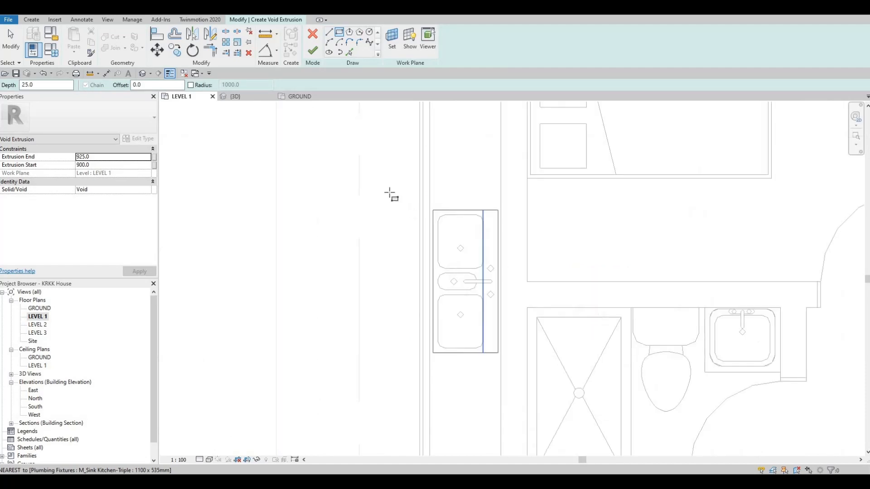
{"action": "left_click", "coordinate": [386, 192]}
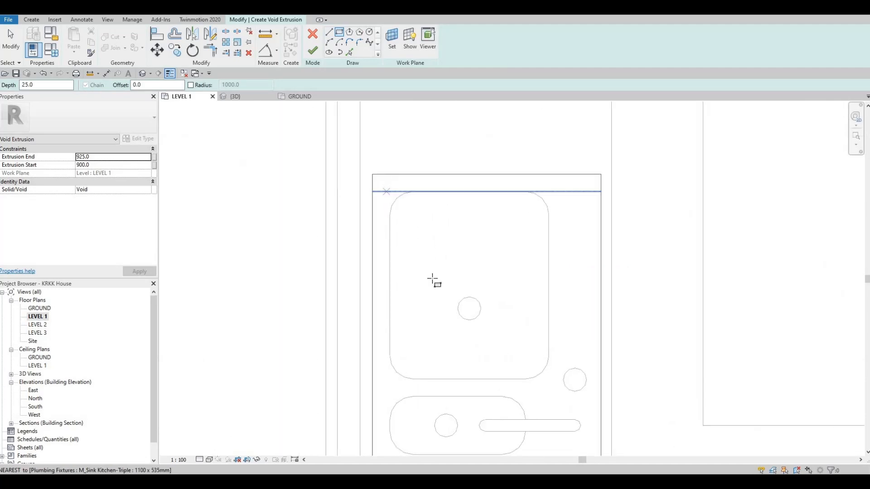
{"action": "left_click", "coordinate": [513, 379]}
{"action": "middle_click_drag", "start_coordinate": [532, 376], "coordinate": [528, 183]}
{"action": "middle_click_drag", "start_coordinate": [563, 368], "coordinate": [541, 264]}
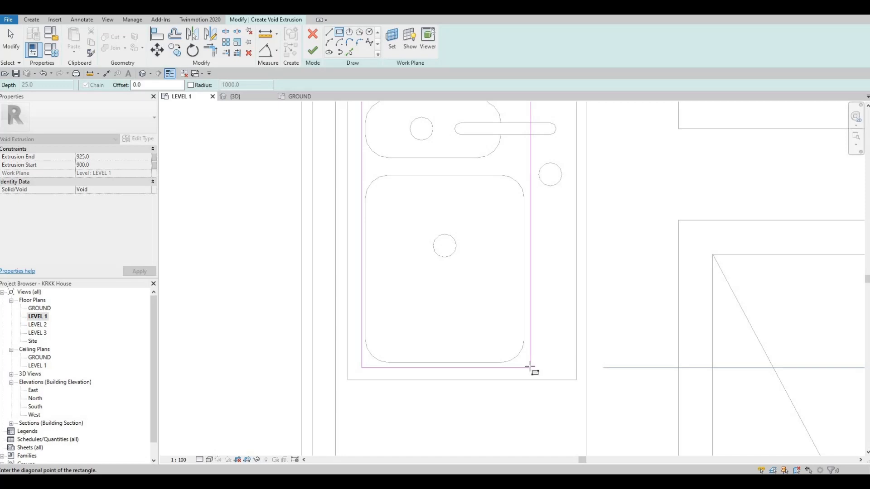
{"action": "left_click", "coordinate": [528, 367]}
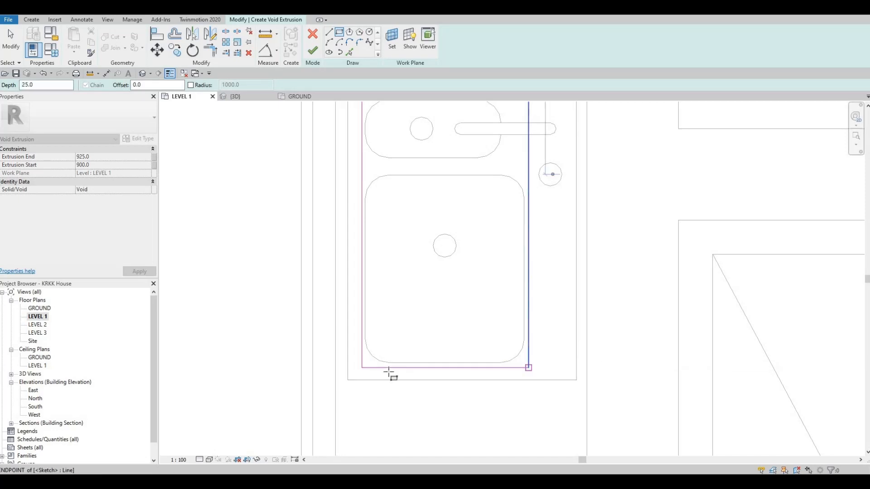
- Nudge the upper edge of the void rectangle slightly outward so it clears the upper sink bowl
{"action": "middle_click_drag", "start_coordinate": [398, 190], "coordinate": [393, 352]}
{"action": "middle_click_drag", "start_coordinate": [439, 181], "coordinate": [439, 362]}
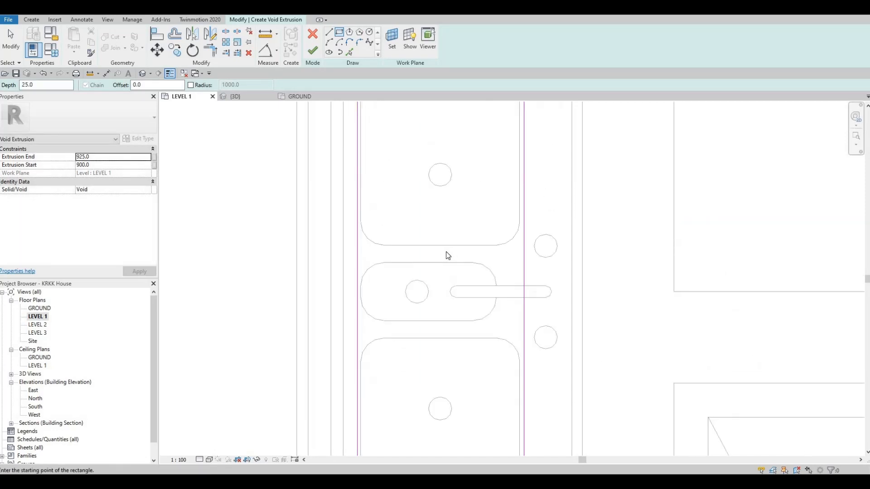
{"action": "scroll", "coordinate": [449, 252], "scroll_direction": "up", "scroll_amount": 1}
{"action": "scroll", "coordinate": [461, 232], "scroll_direction": "up", "scroll_amount": 1}
{"action": "key", "text": "Escape"}
{"action": "key", "text": "Escape"}
{"action": "left_click", "coordinate": [460, 226]}
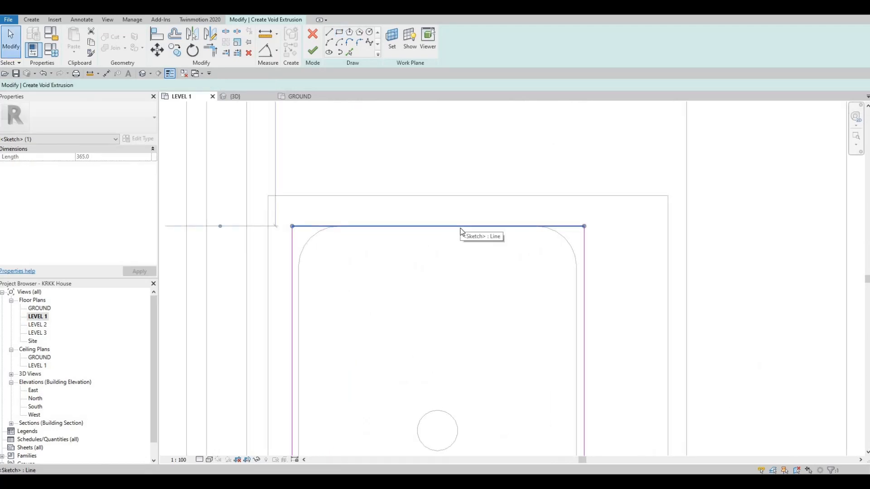
{"action": "key", "text": "Up"}
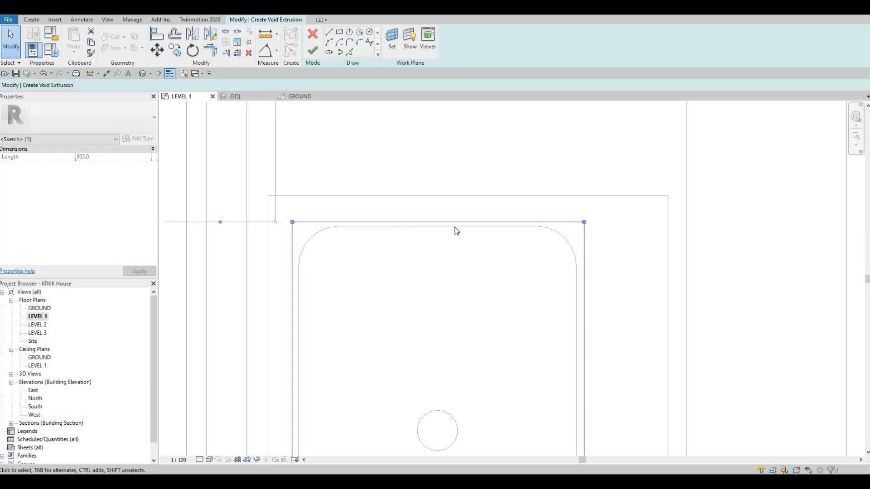
- Nudge the lower edge of the void rectangle slightly inward, closer to the lower sink bowl
{"action": "scroll", "coordinate": [456, 231], "scroll_direction": "down", "scroll_amount": 2}
{"action": "middle_click_drag", "start_coordinate": [458, 254], "coordinate": [458, 218]}
{"action": "middle_click_drag", "start_coordinate": [518, 274], "coordinate": [505, 192]}
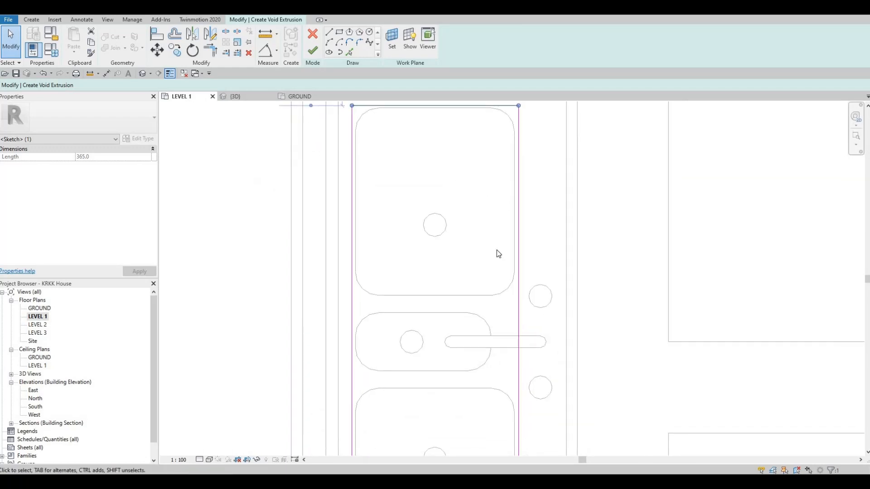
{"action": "middle_click_drag", "start_coordinate": [435, 166], "coordinate": [421, 254]}
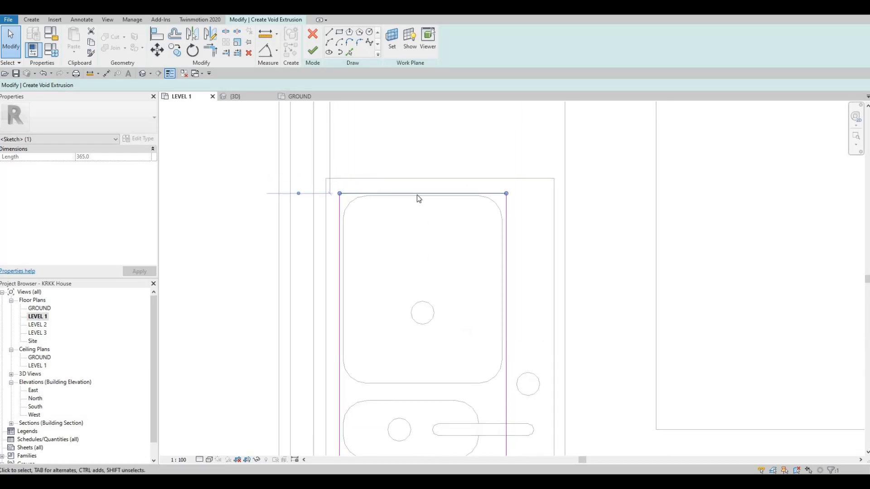
{"action": "scroll", "coordinate": [385, 255], "scroll_direction": "down", "scroll_amount": 2}
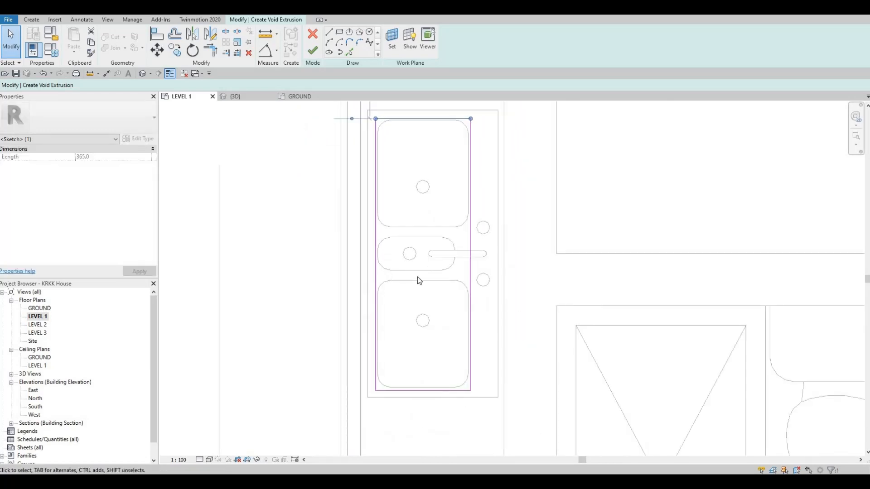
{"action": "mouse_move", "coordinate": [424, 332]}
{"action": "middle_mouse_down"}
{"action": "mouse_move", "coordinate": [432, 284]}
{"action": "mouse_move", "coordinate": [449, 249]}
{"action": "middle_mouse_up"}
{"action": "scroll", "coordinate": [438, 298], "scroll_direction": "up", "scroll_amount": 5}
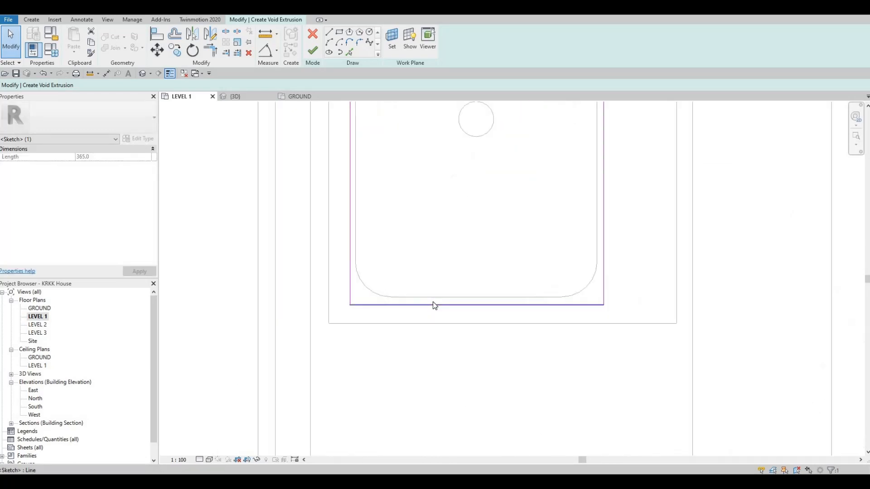
{"action": "left_click", "coordinate": [432, 304]}
{"action": "key", "text": "Up"}
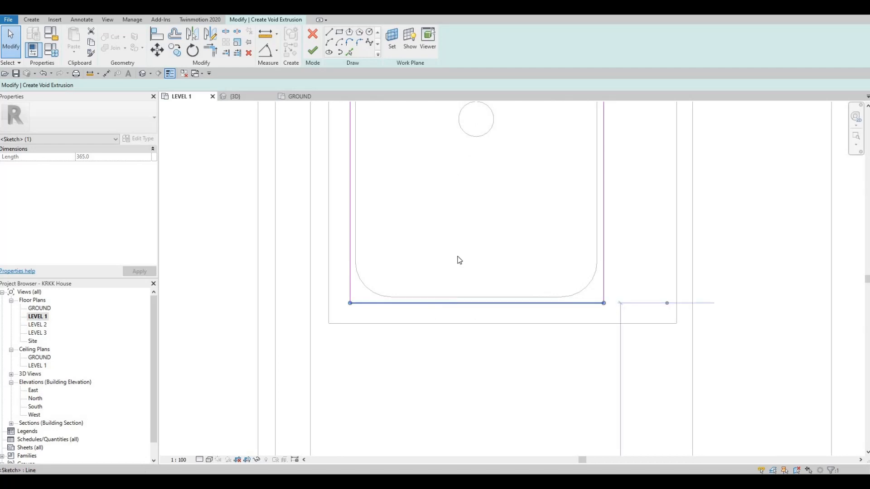
{"action": "left_click", "coordinate": [467, 379]}
- Finish the void extrusion sketch around the sink bowls
{"action": "scroll", "coordinate": [446, 297], "scroll_direction": "down", "scroll_amount": 1}
{"action": "scroll", "coordinate": [482, 201], "scroll_direction": "down", "scroll_amount": 2}
{"action": "middle_click_drag", "start_coordinate": [459, 213], "coordinate": [442, 414]}
{"action": "scroll", "coordinate": [455, 378], "scroll_direction": "down", "scroll_amount": 1}
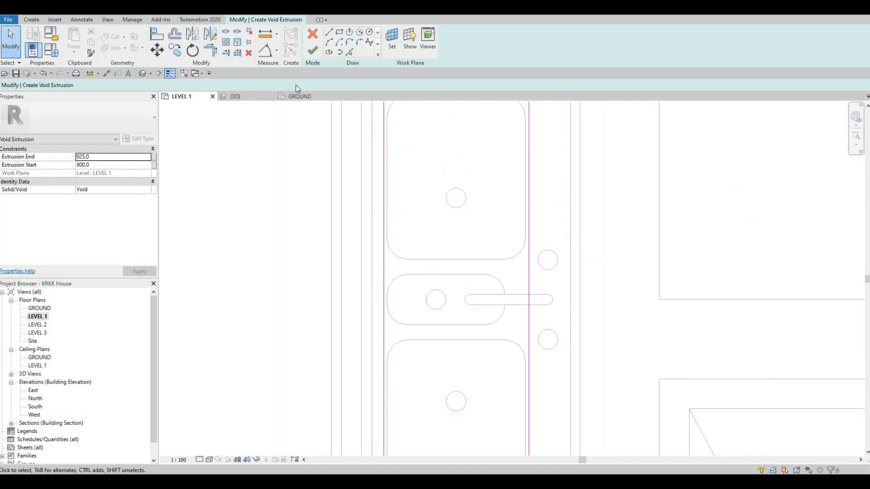
{"action": "left_click", "coordinate": [316, 50]}
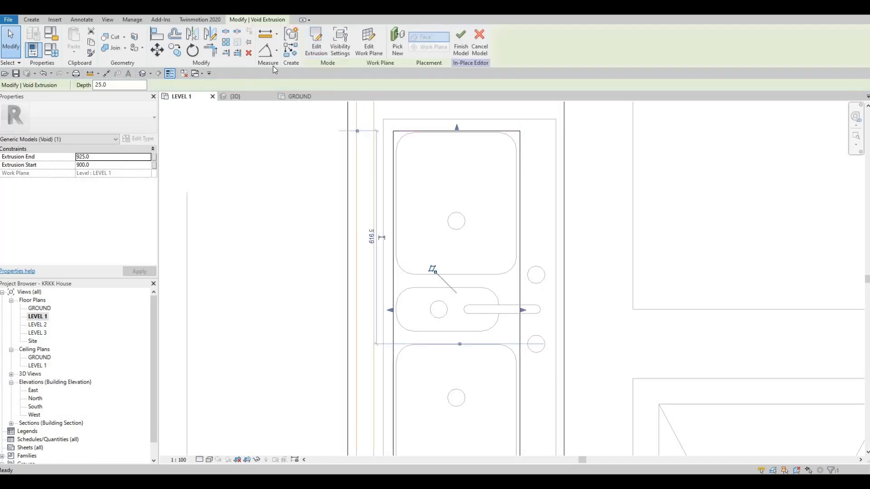
- Open the 3D view and inspect the whole cabinet with its sink
{"action": "left_click", "coordinate": [142, 73]}
{"action": "scroll", "coordinate": [500, 268], "scroll_direction": "up", "scroll_amount": 3}
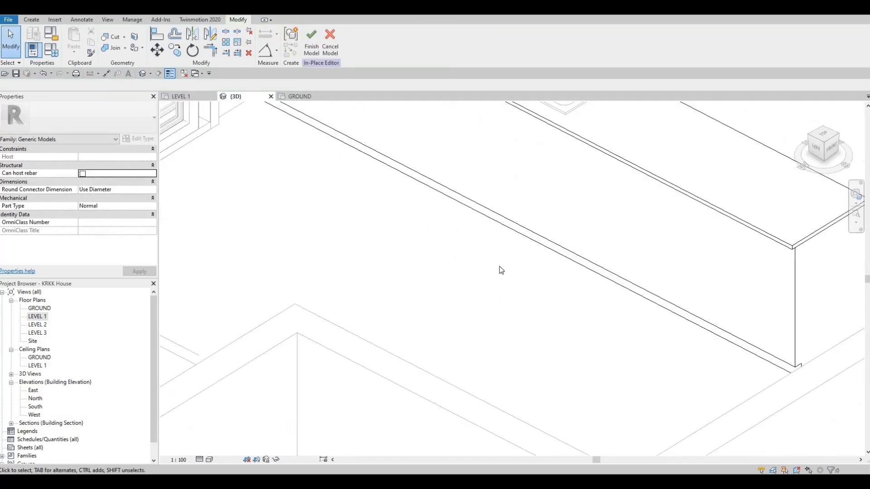
{"action": "scroll", "coordinate": [499, 265], "scroll_direction": "down", "scroll_amount": 3}
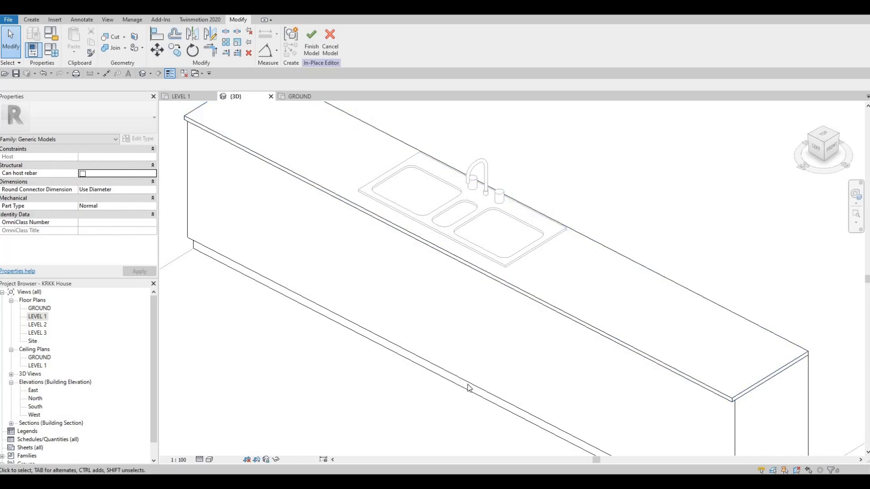
{"action": "middle_click_drag", "start_coordinate": [476, 334], "coordinate": [446, 191], "text": "shift"}
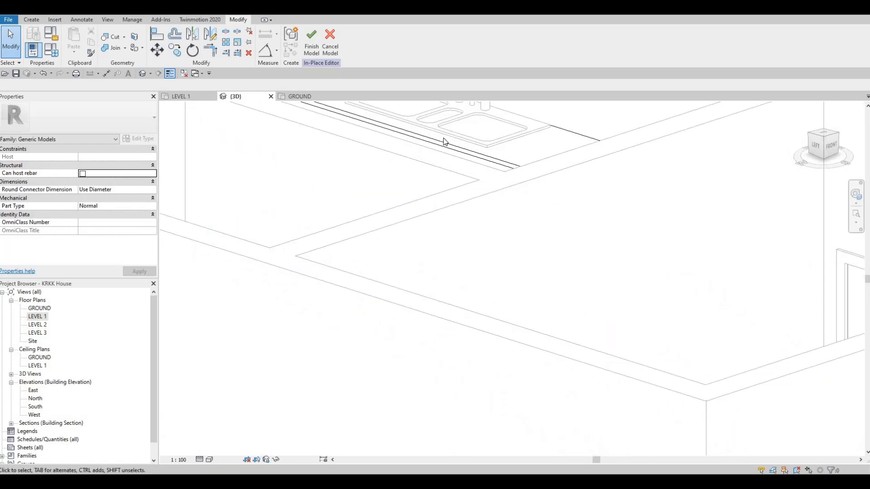
{"action": "middle_click_drag", "start_coordinate": [444, 141], "coordinate": [445, 217], "text": "shift"}
{"action": "scroll", "coordinate": [480, 308], "scroll_direction": "down", "scroll_amount": 3}
{"action": "middle_click_drag", "start_coordinate": [482, 310], "coordinate": [472, 209], "text": "shift"}
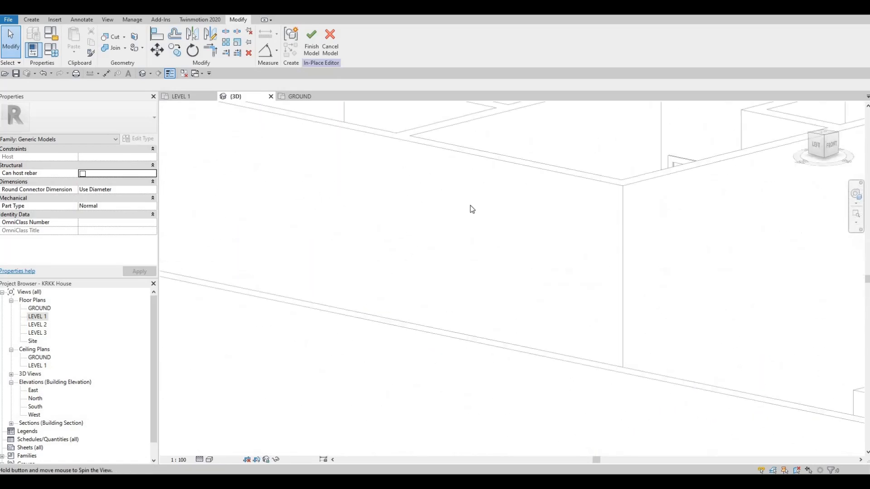
{"action": "scroll", "coordinate": [472, 209], "scroll_direction": "down", "scroll_amount": 3}
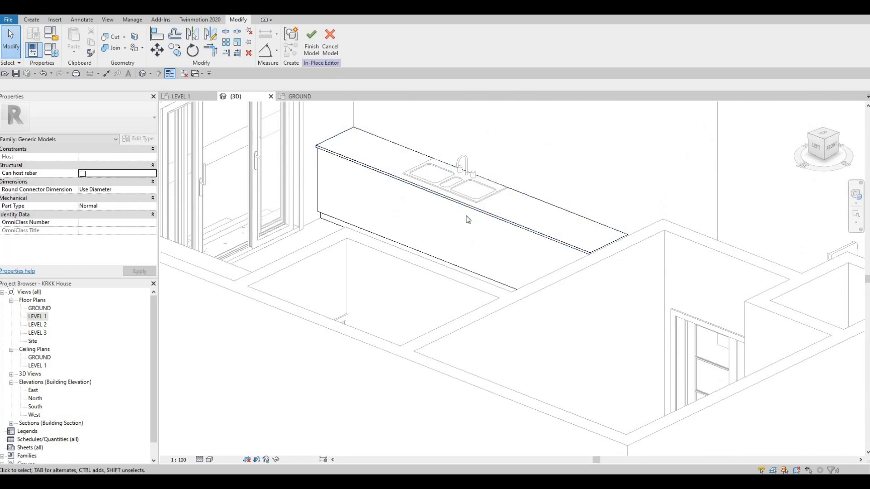
{"action": "middle_click_drag", "start_coordinate": [473, 303], "coordinate": [444, 353], "text": "shift"}
- Stretch the sink void down to an extrusion start of about 356 mm, adjust its upper face and cut the cabinet and countertop with it
{"action": "left_click", "coordinate": [392, 330]}
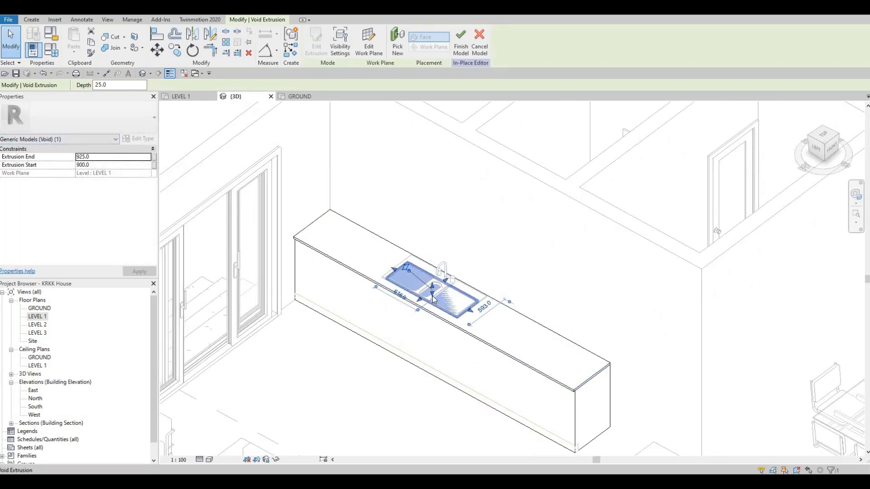
{"action": "left_click_drag", "start_coordinate": [431, 323], "coordinate": [432, 331]}
{"action": "scroll", "coordinate": [426, 307], "scroll_direction": "up", "scroll_amount": 2}
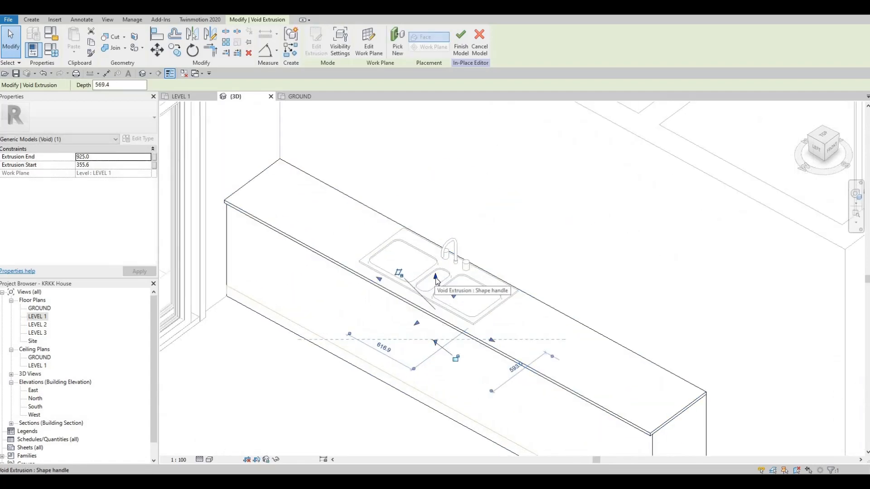
{"action": "left_click_drag", "start_coordinate": [435, 274], "coordinate": [435, 267]}
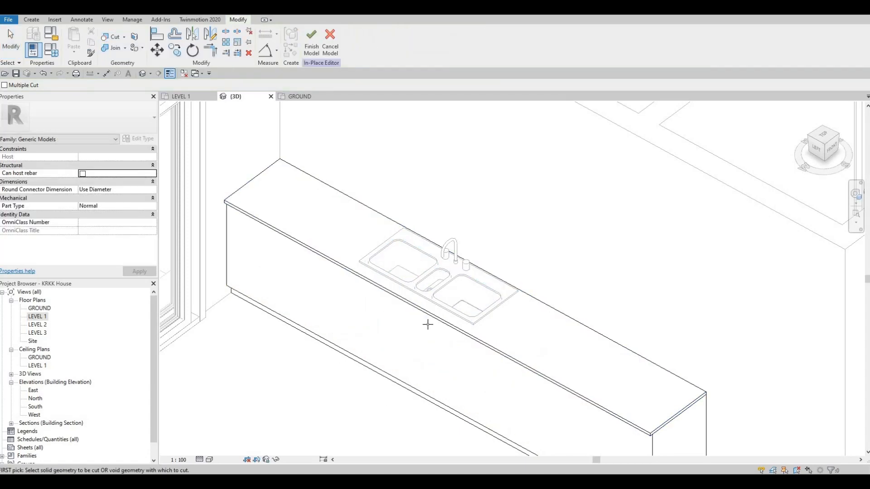
- Check the sink bowls from above and finish the in-place cabinet model
{"action": "middle_click_drag", "start_coordinate": [429, 325], "coordinate": [438, 279], "text": "shift"}
{"action": "scroll", "coordinate": [439, 280], "scroll_direction": "up", "scroll_amount": 3}
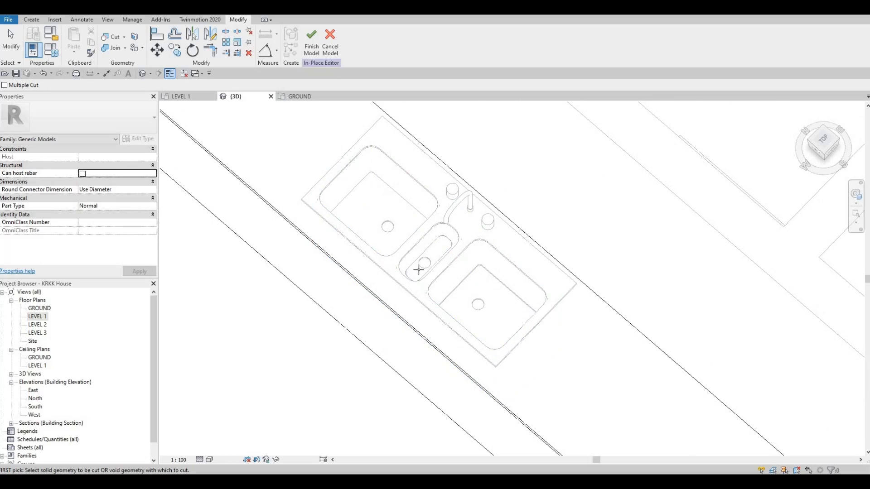
{"action": "middle_click_drag", "start_coordinate": [552, 271], "coordinate": [431, 280], "text": "shift"}
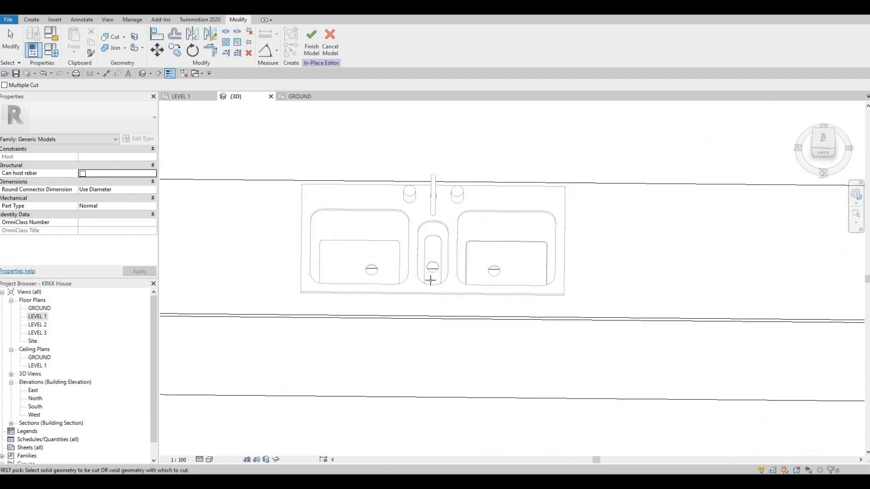
{"action": "scroll", "coordinate": [421, 252], "scroll_direction": "up", "scroll_amount": 4}
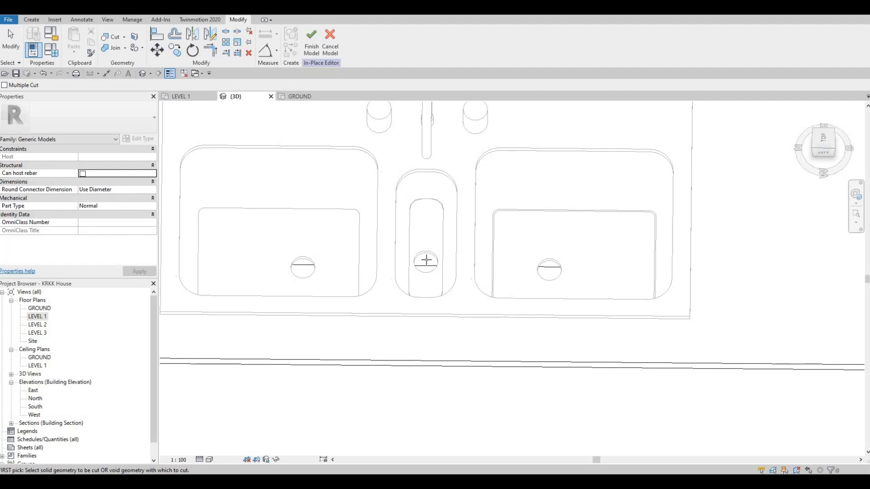
{"action": "left_click", "coordinate": [313, 49]}
- Examine the finished cabinet and the void beneath the sink in the 3D view
{"action": "middle_click_drag", "start_coordinate": [271, 265], "coordinate": [458, 274], "text": "shift"}
{"action": "middle_click_drag", "start_coordinate": [444, 109], "coordinate": [442, 242], "text": "shift"}
{"action": "scroll", "coordinate": [509, 224], "scroll_direction": "down", "scroll_amount": 3}
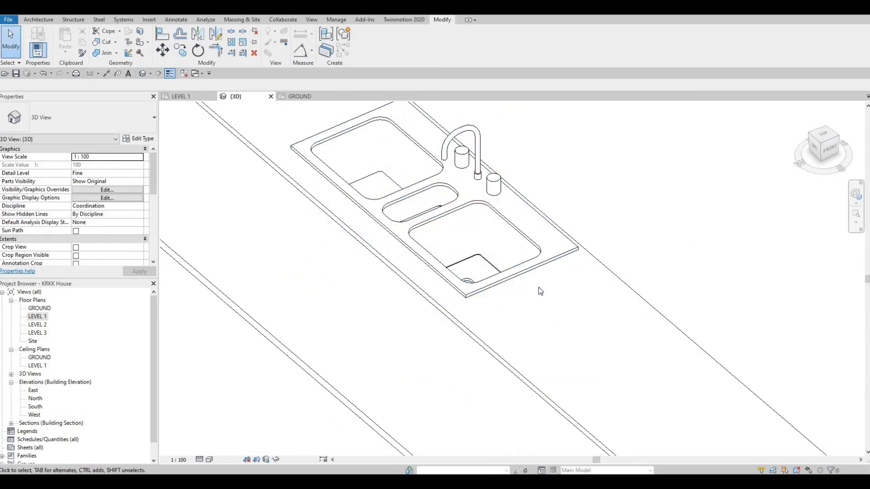
{"action": "middle_click_drag", "start_coordinate": [539, 291], "coordinate": [468, 212], "text": "shift"}
{"action": "scroll", "coordinate": [502, 252], "scroll_direction": "down", "scroll_amount": 8}
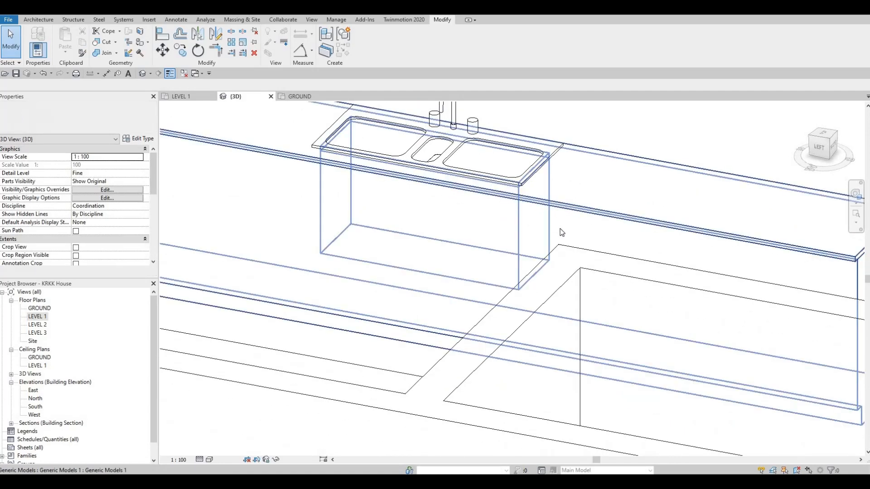
{"action": "scroll", "coordinate": [331, 236], "scroll_direction": "down", "scroll_amount": 3}
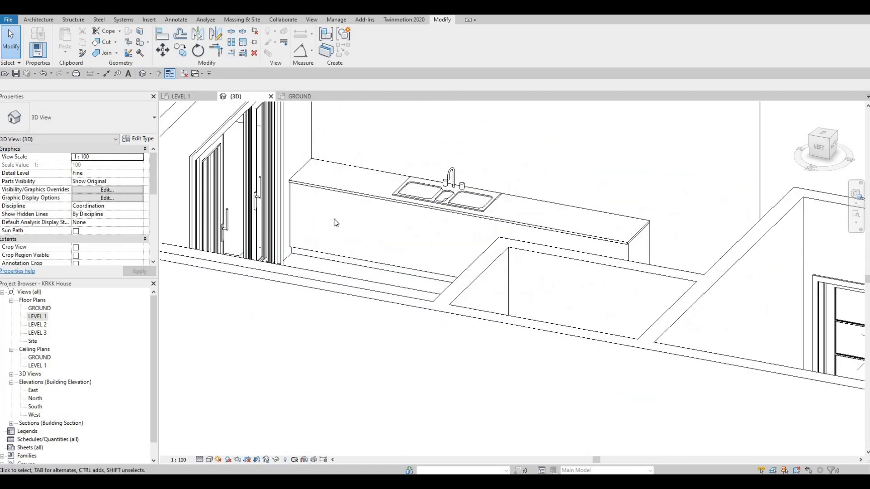
{"action": "middle_click_drag", "start_coordinate": [353, 238], "coordinate": [306, 197]}
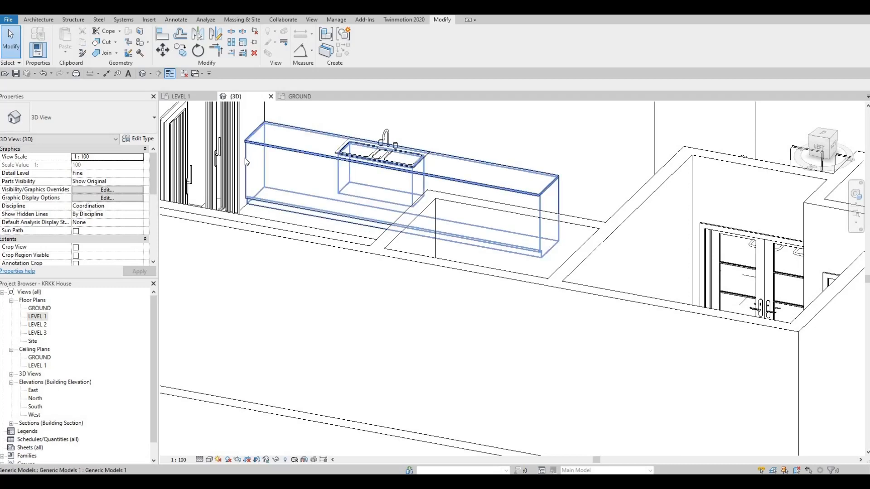
- Return to the Level 1 plan and open the section view that looks toward the kitchen cabinet
{"action": "left_click", "coordinate": [182, 98]}
{"action": "scroll", "coordinate": [450, 249], "scroll_direction": "down", "scroll_amount": 8}
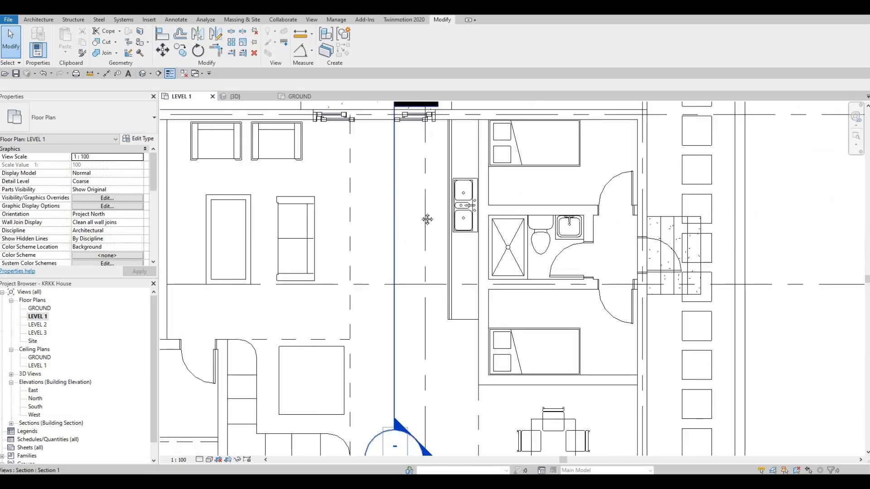
{"action": "left_click", "coordinate": [394, 229]}
{"action": "scroll", "coordinate": [478, 274], "scroll_direction": "down", "scroll_amount": 2}
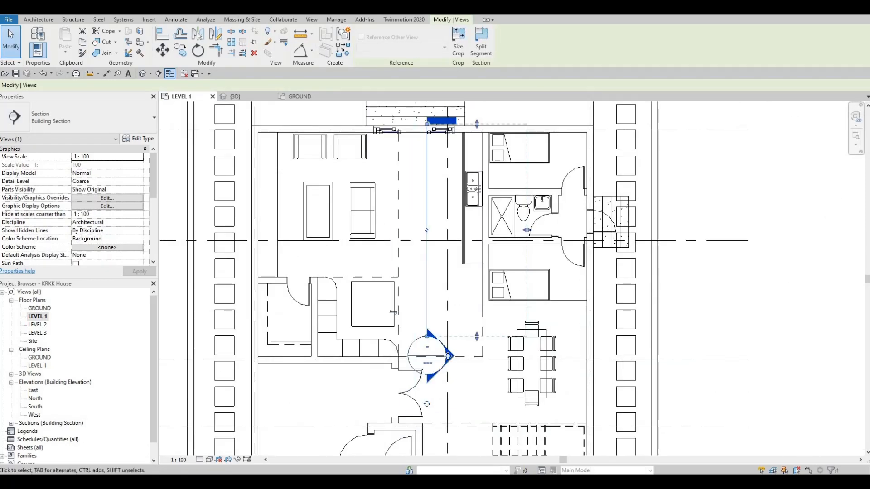
{"action": "key", "text": "Escape"}
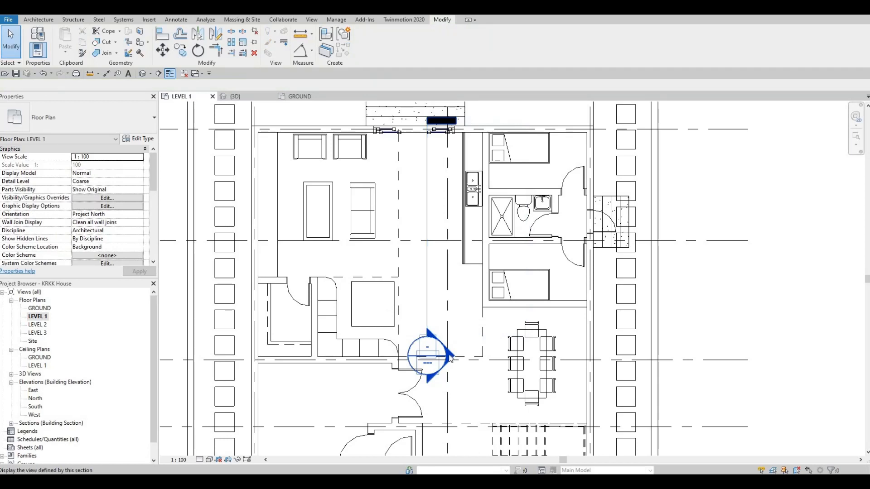
{"action": "double_click", "coordinate": [450, 357]}
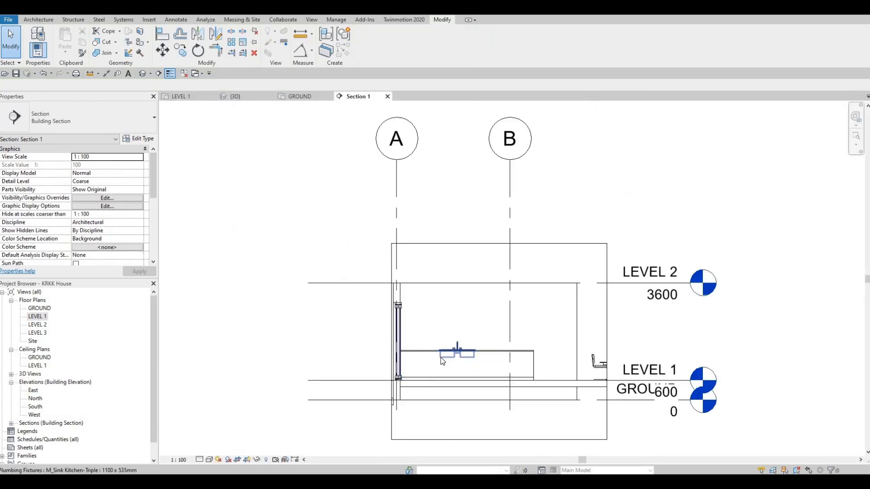
- Start a new in-place component in the Generic Models category from the cabinet's section view, keeping the suggested name
{"action": "scroll", "coordinate": [436, 317], "scroll_direction": "up", "scroll_amount": 2}
{"action": "middle_click_drag", "start_coordinate": [434, 313], "coordinate": [427, 270]}
{"action": "scroll", "coordinate": [427, 270], "scroll_direction": "up", "scroll_amount": 2}
{"action": "middle_click_drag", "start_coordinate": [499, 313], "coordinate": [481, 215]}
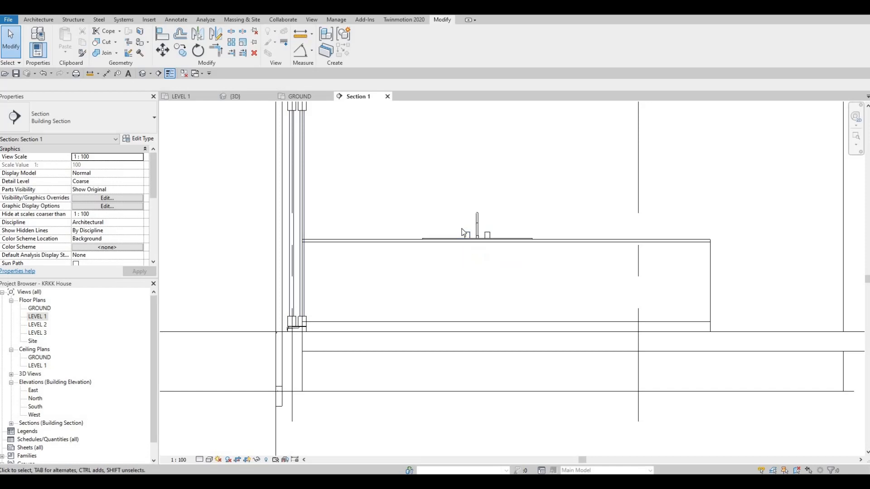
{"action": "left_click", "coordinate": [38, 20]}
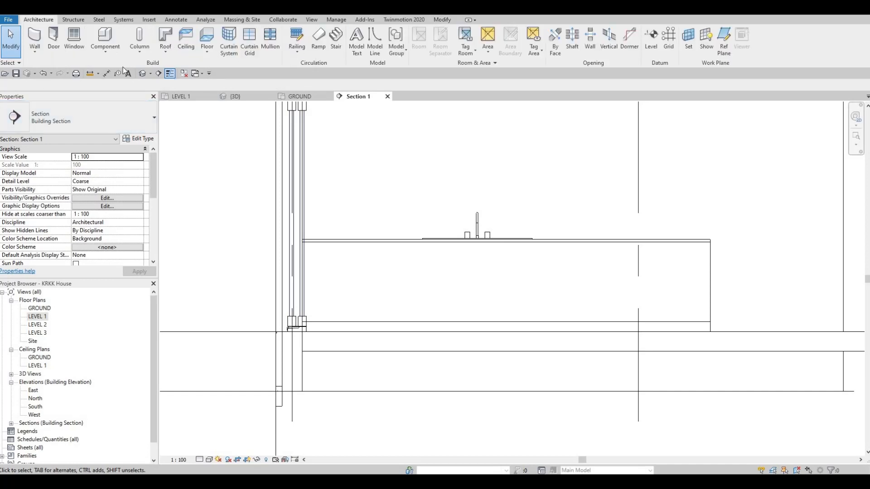
{"action": "left_click", "coordinate": [105, 52]}
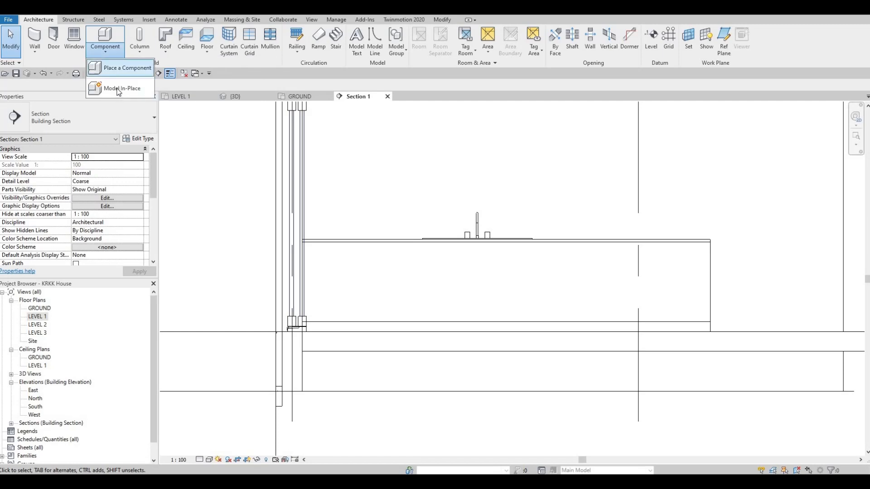
{"action": "left_click", "coordinate": [119, 88]}
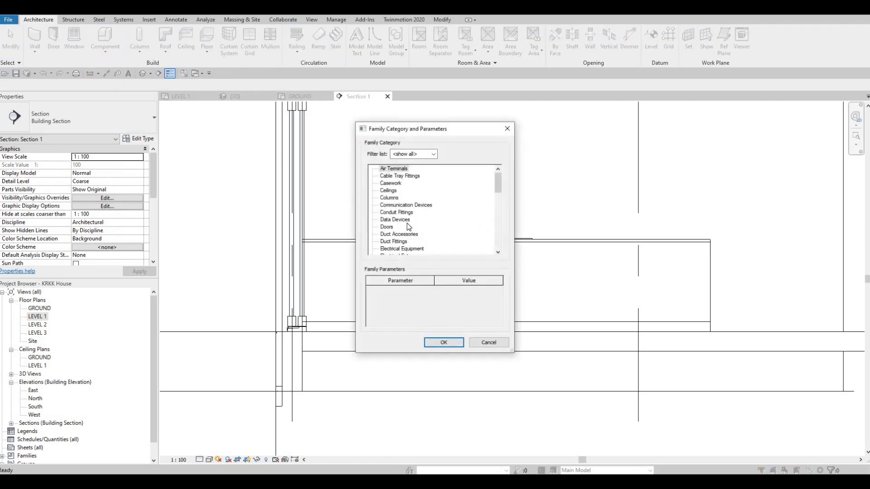
{"action": "scroll", "coordinate": [403, 224], "scroll_direction": "down", "scroll_amount": 3}
{"action": "scroll", "coordinate": [398, 231], "scroll_direction": "down", "scroll_amount": 1}
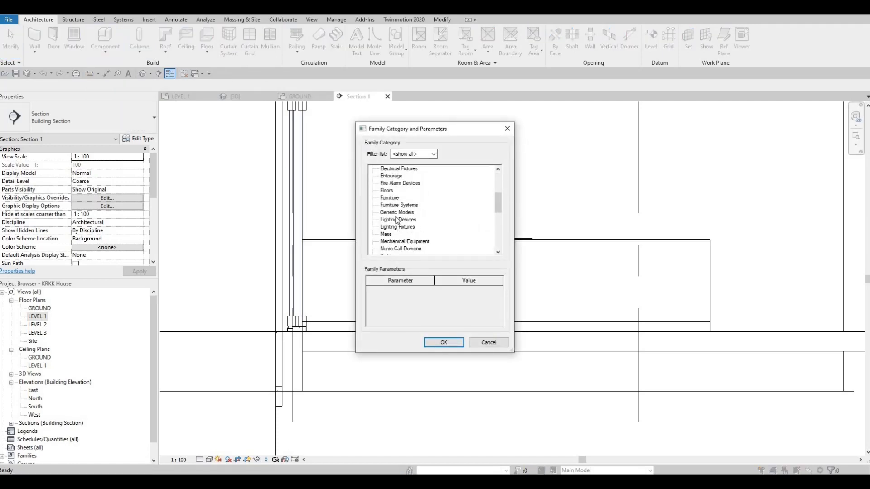
{"action": "left_click", "coordinate": [397, 212]}
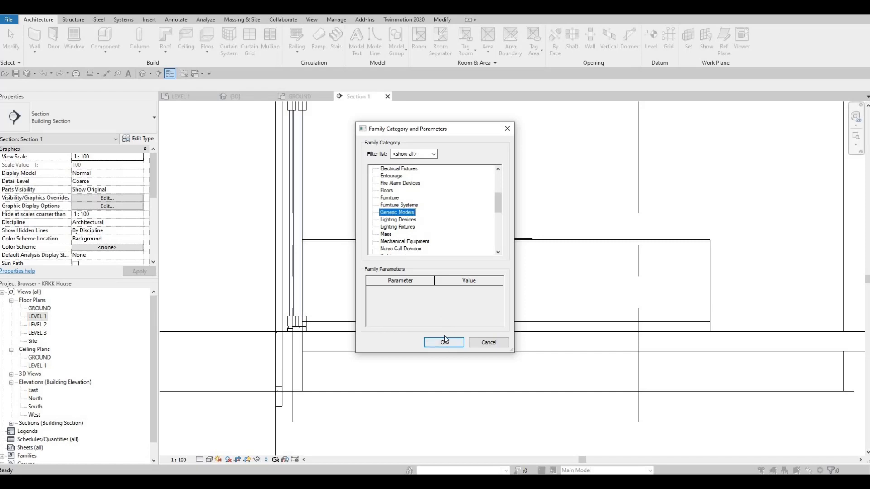
{"action": "left_click", "coordinate": [444, 341]}
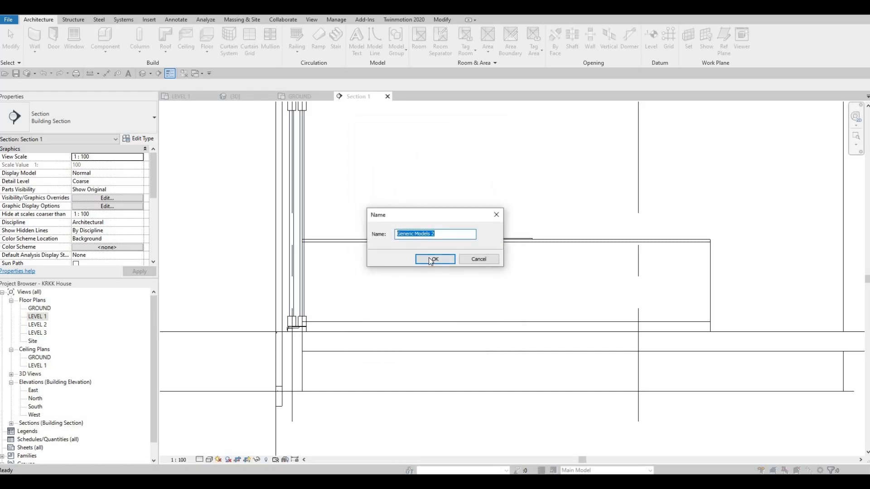
{"action": "key", "text": "Return"}
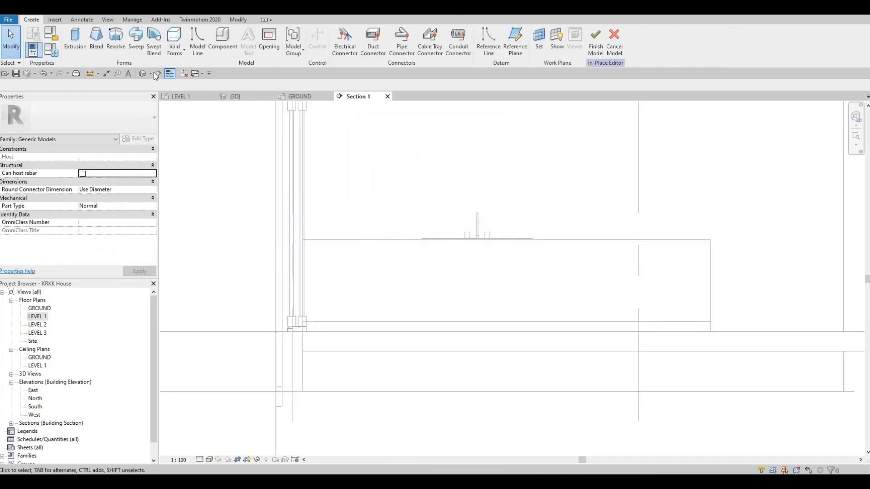
- Begin a solid extrusion, picking the front face of the kitchen cabinet as its work plane
{"action": "left_click", "coordinate": [72, 41]}
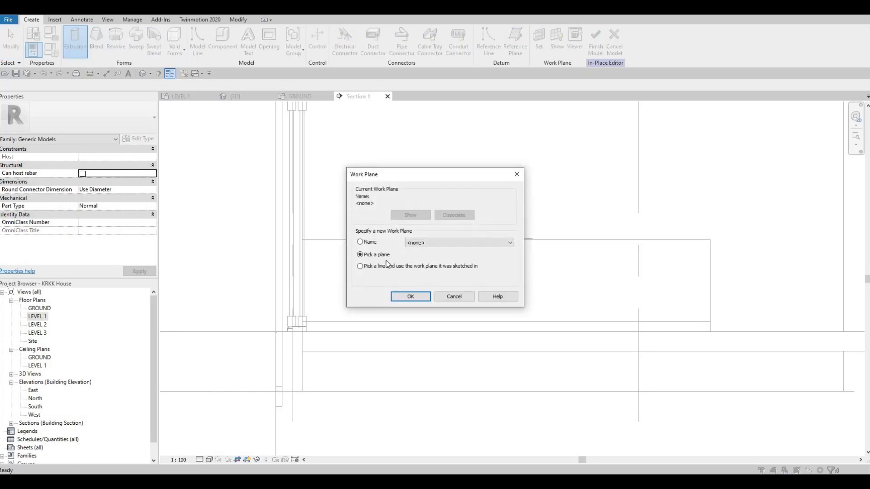
{"action": "left_click", "coordinate": [410, 297]}
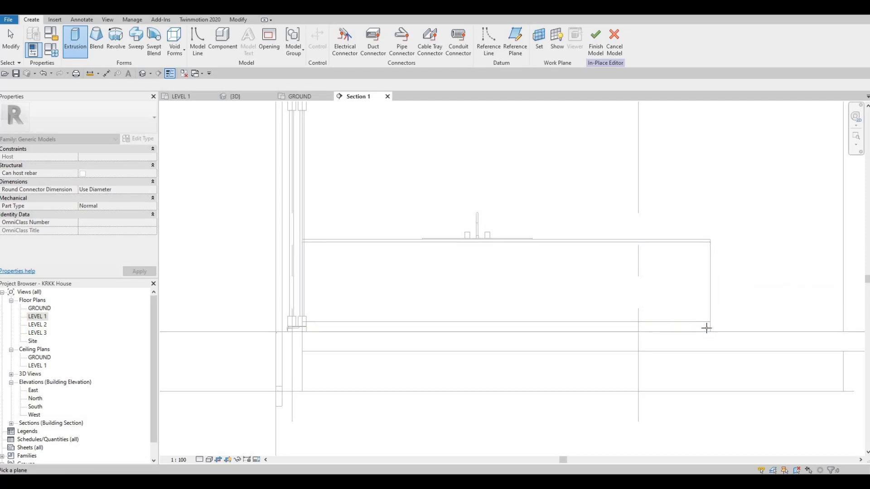
{"action": "left_click", "coordinate": [708, 270]}
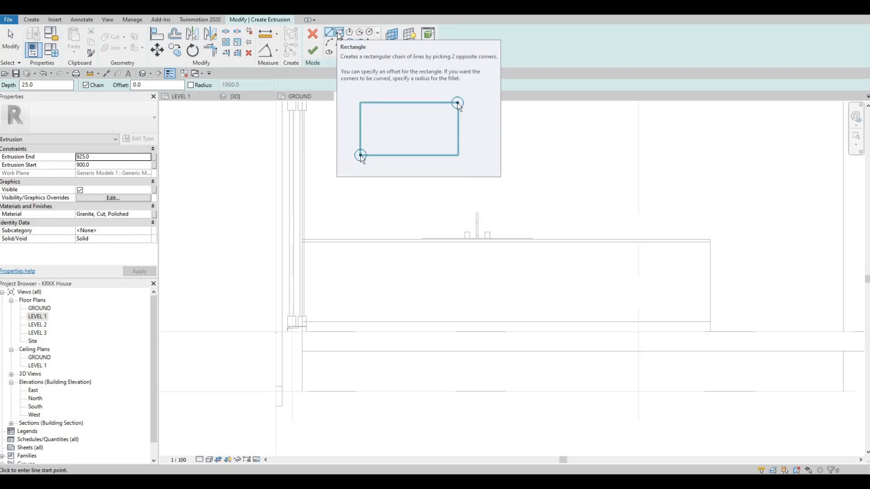
- Sketch a rectangle offset 10 mm inward from the cabinet front, from beneath the countertop down to the top of the toe kick
{"action": "left_click", "coordinate": [339, 34]}
{"action": "left_click", "coordinate": [164, 84]}
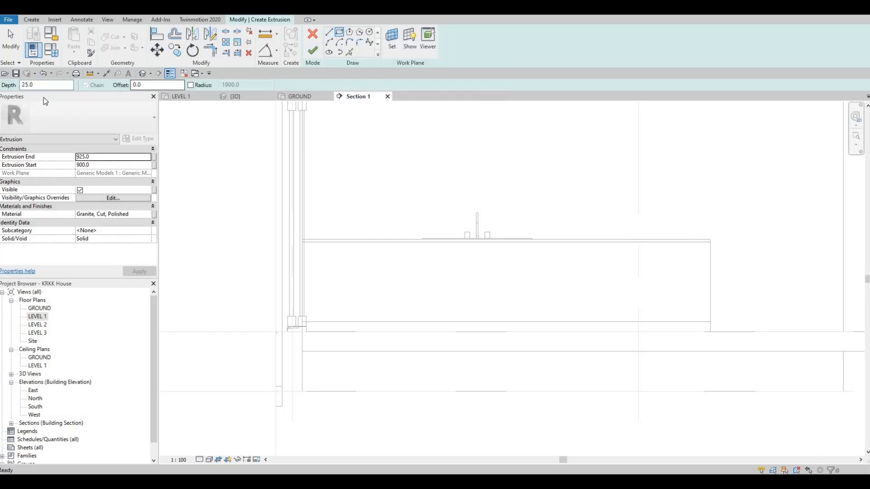
{"action": "type", "text": "1"}
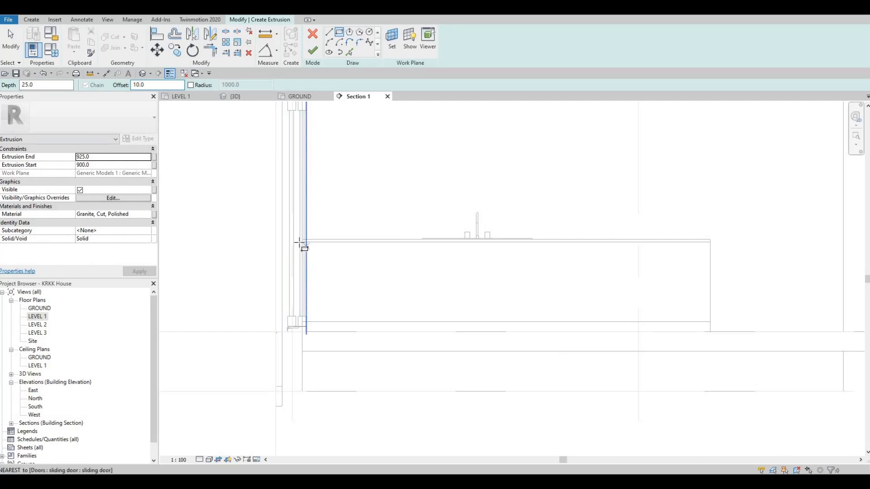
{"action": "scroll", "coordinate": [301, 247], "scroll_direction": "up", "scroll_amount": 3}
{"action": "scroll", "coordinate": [271, 233], "scroll_direction": "up", "scroll_amount": 1}
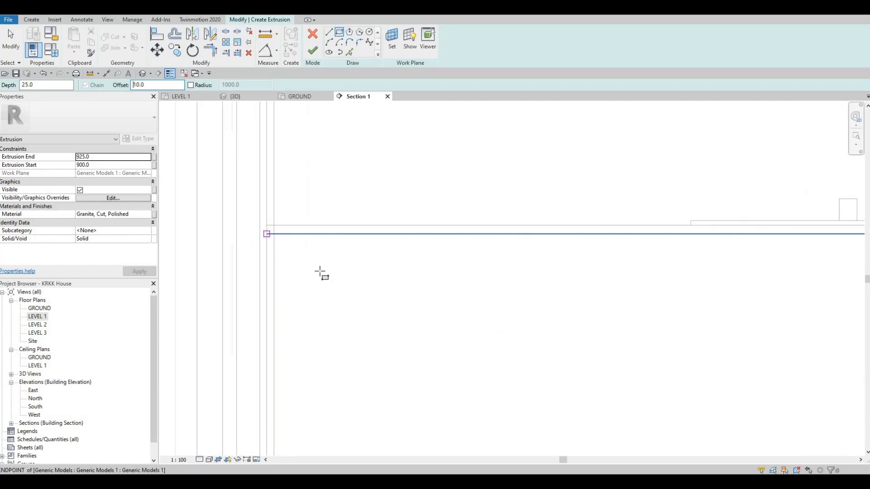
{"action": "left_click", "coordinate": [266, 233]}
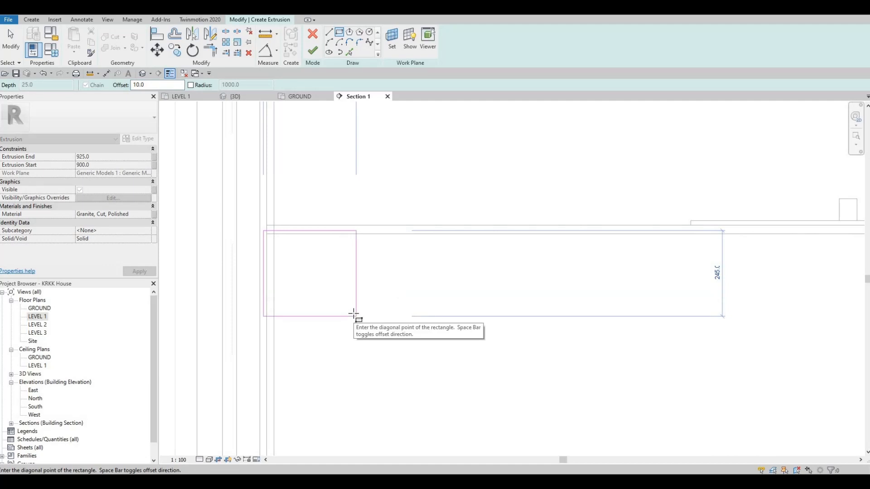
{"action": "key", "text": "space"}
{"action": "key", "text": "v"}
{"action": "scroll", "coordinate": [353, 313], "scroll_direction": "down", "scroll_amount": 2}
{"action": "middle_click_drag", "start_coordinate": [514, 360], "coordinate": [347, 269]}
{"action": "scroll", "coordinate": [731, 357], "scroll_direction": "up", "scroll_amount": 2}
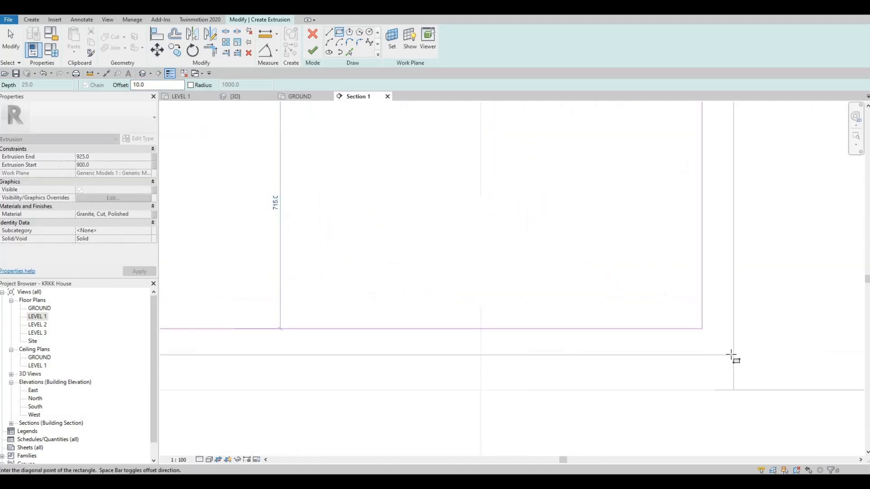
{"action": "left_click", "coordinate": [751, 357]}
{"action": "scroll", "coordinate": [750, 357], "scroll_direction": "up", "scroll_amount": 2}
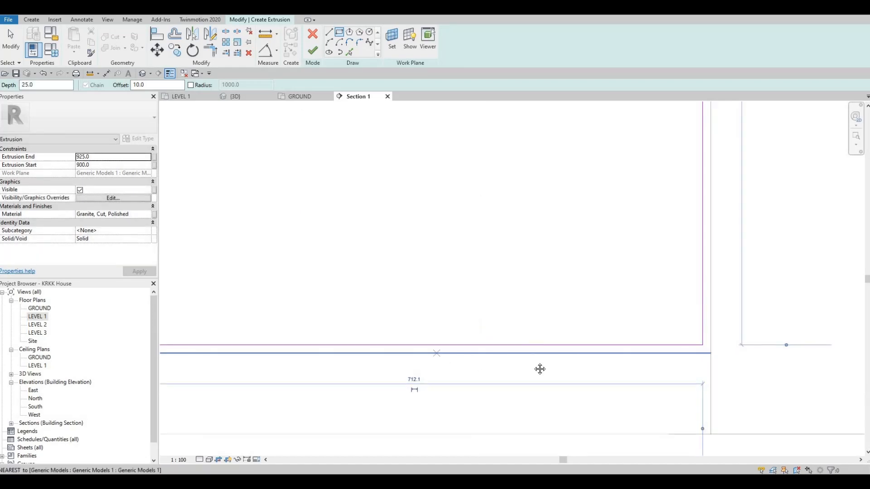
{"action": "scroll", "coordinate": [604, 243], "scroll_direction": "down", "scroll_amount": 3}
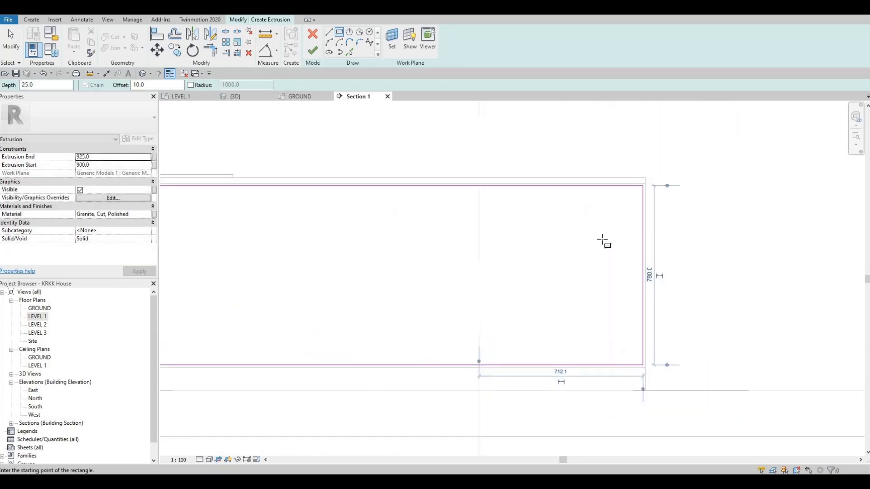
{"action": "key", "text": "Escape"}
{"action": "key", "text": "Escape"}
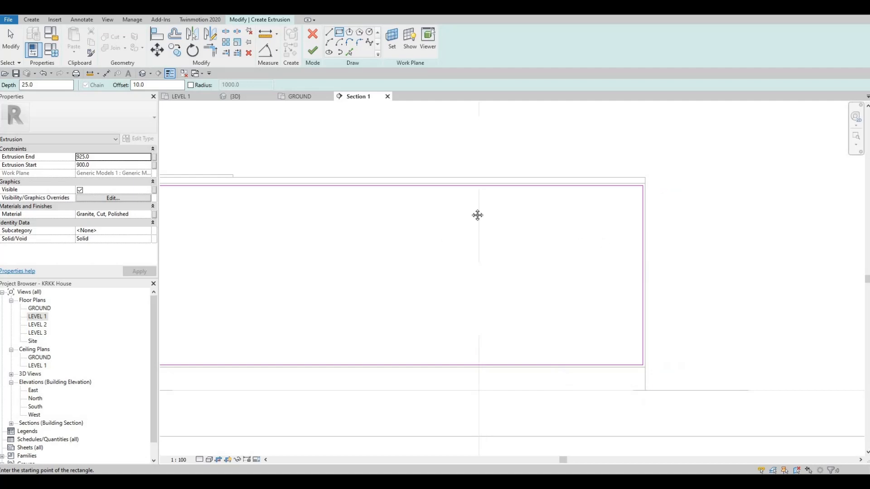
- Draw a vertical dividing line across the full height of the rectangle, in line with the faucet's centre
{"action": "scroll", "coordinate": [473, 210], "scroll_direction": "down", "scroll_amount": 2}
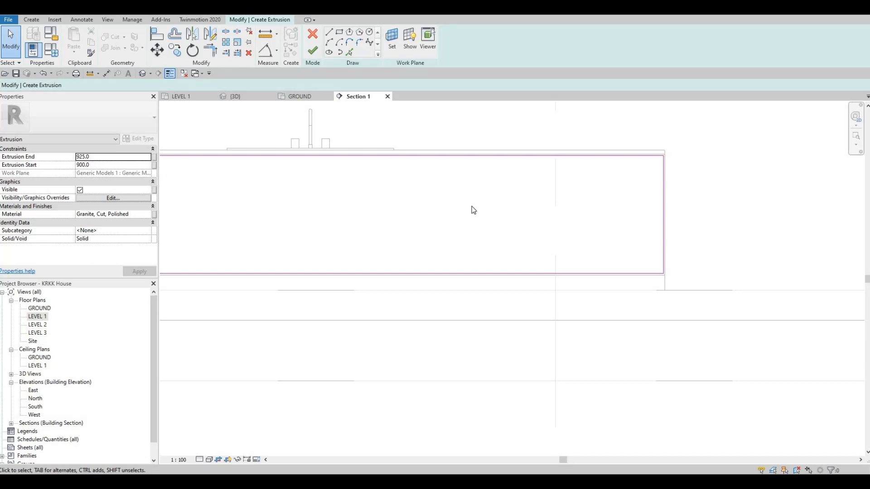
{"action": "left_click", "coordinate": [329, 32]}
{"action": "middle_click_drag", "start_coordinate": [307, 159], "coordinate": [411, 144]}
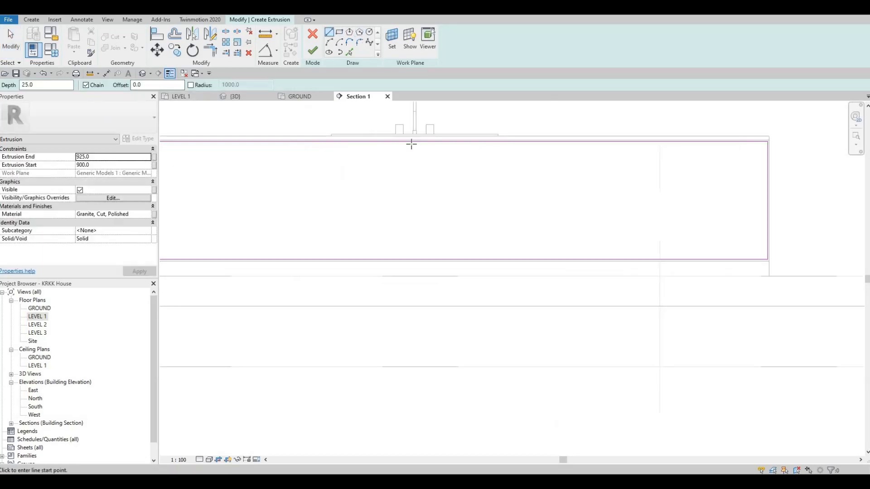
{"action": "left_click", "coordinate": [413, 142]}
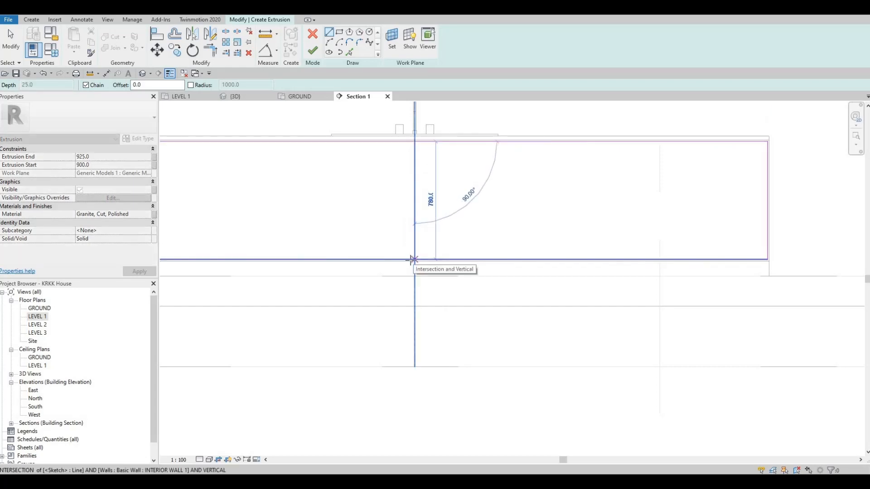
{"action": "scroll", "coordinate": [411, 260], "scroll_direction": "up", "scroll_amount": 5}
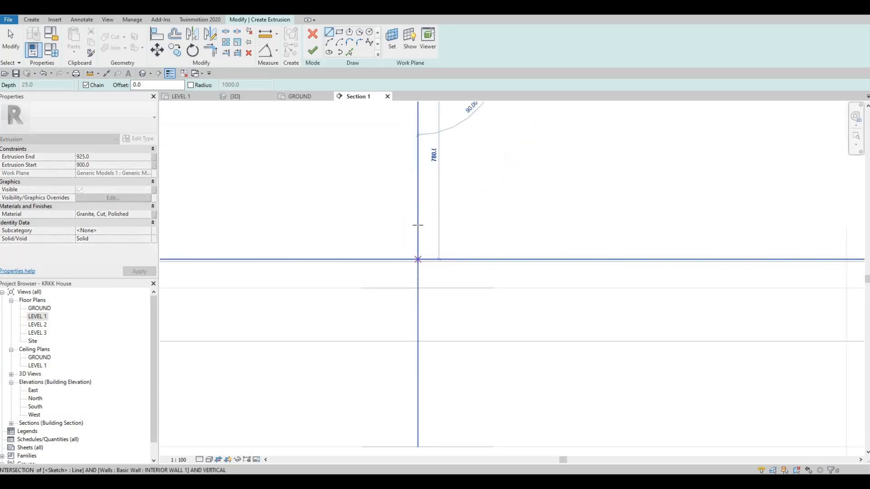
{"action": "left_click", "coordinate": [416, 259]}
{"action": "scroll", "coordinate": [415, 260], "scroll_direction": "down", "scroll_amount": 2}
{"action": "scroll", "coordinate": [407, 194], "scroll_direction": "down", "scroll_amount": 1}
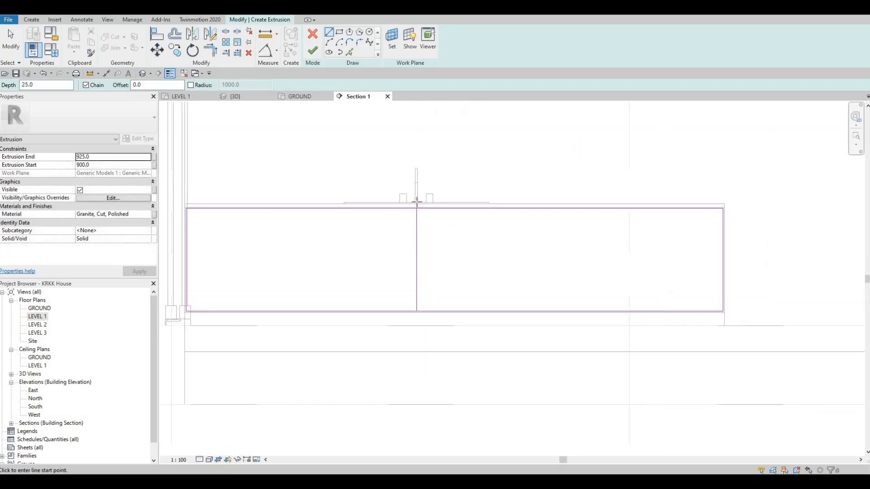
- Draw two more full-height vertical dividing lines, one beneath each end of the sink
{"action": "scroll", "coordinate": [345, 205], "scroll_direction": "up", "scroll_amount": 2}
{"action": "left_click", "coordinate": [347, 207]}
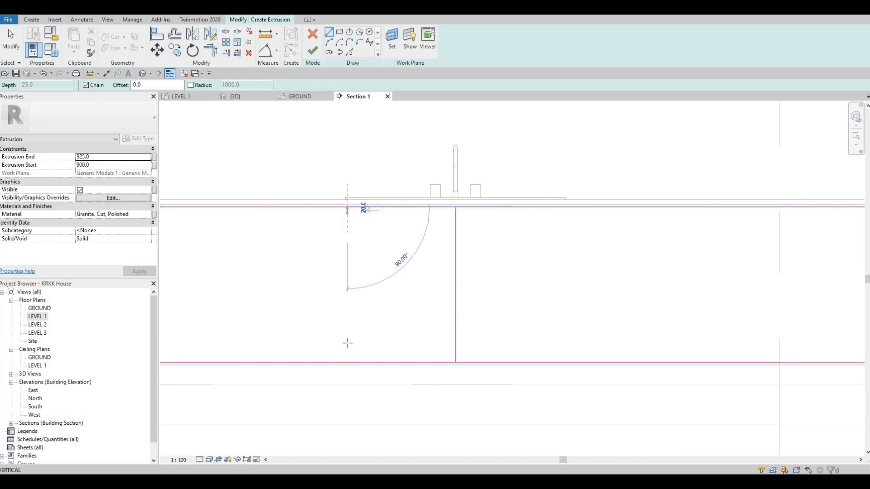
{"action": "left_click", "coordinate": [347, 362]}
{"action": "key", "text": "Escape"}
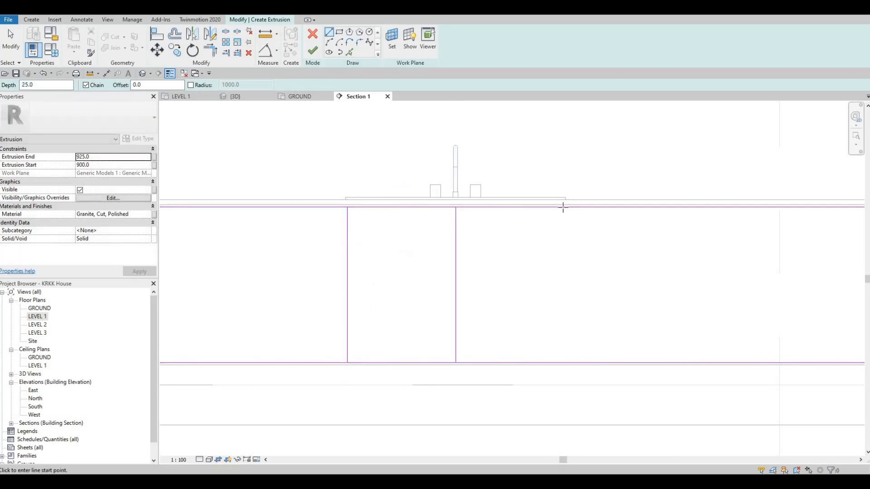
{"action": "left_click", "coordinate": [567, 207]}
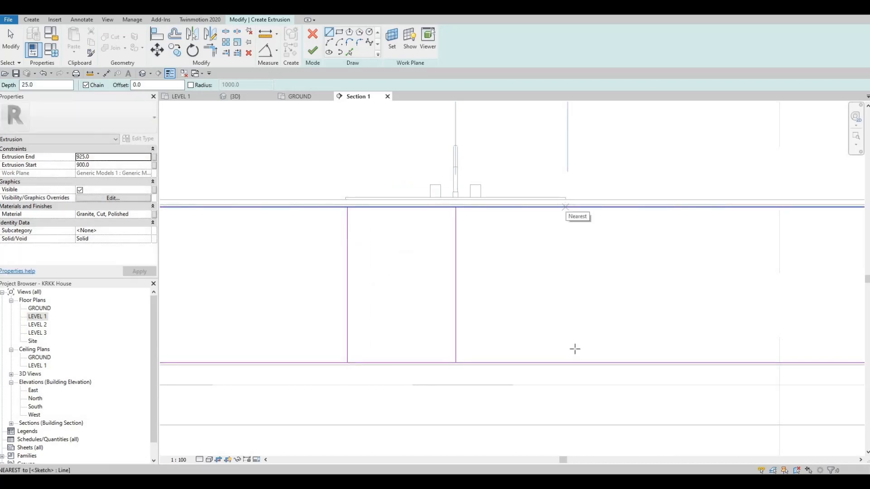
{"action": "left_click", "coordinate": [567, 362]}
{"action": "key", "text": "Escape"}
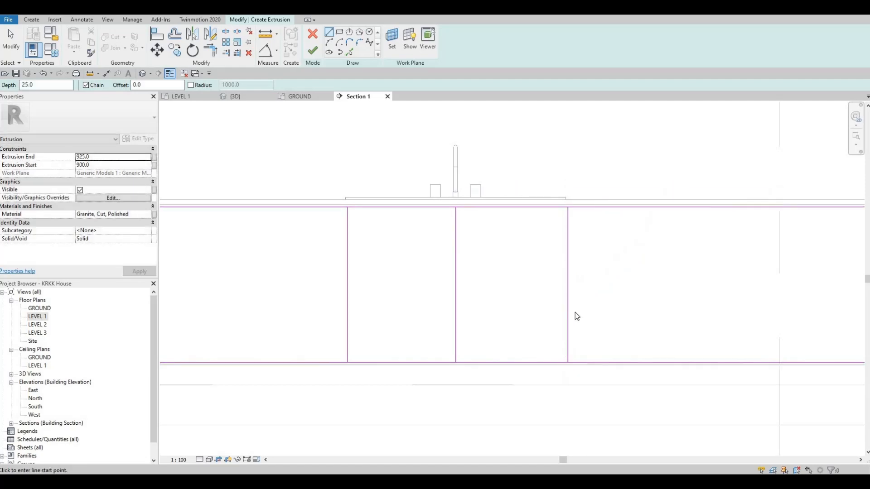
{"action": "key", "text": "Escape"}
- Align the two outer dividing lines with the corresponding side edges of the sink
{"action": "key", "text": "l"}
{"action": "scroll", "coordinate": [572, 191], "scroll_direction": "up", "scroll_amount": 5}
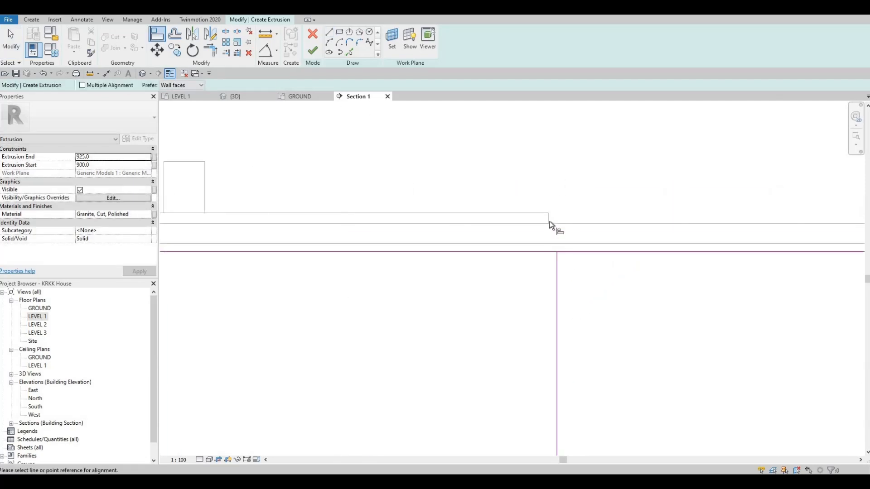
{"action": "left_click", "coordinate": [550, 221]}
{"action": "left_click", "coordinate": [556, 283]}
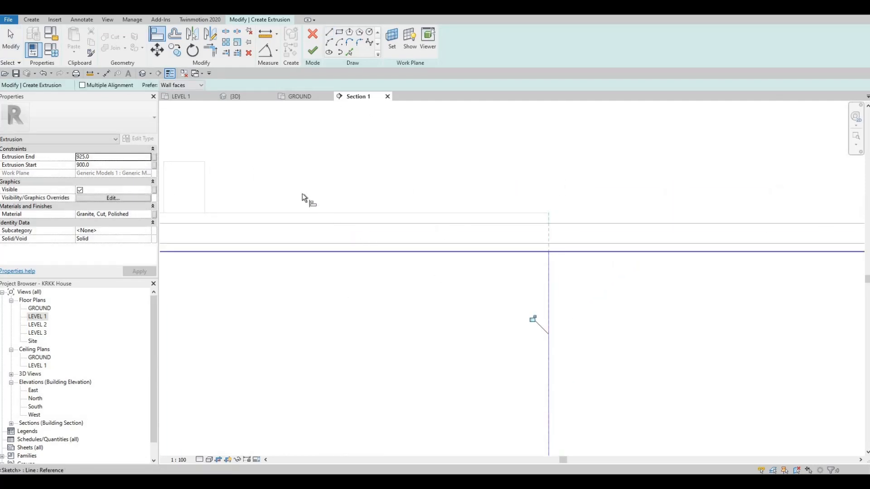
{"action": "scroll", "coordinate": [290, 190], "scroll_direction": "down", "scroll_amount": 3}
{"action": "left_click", "coordinate": [277, 176]}
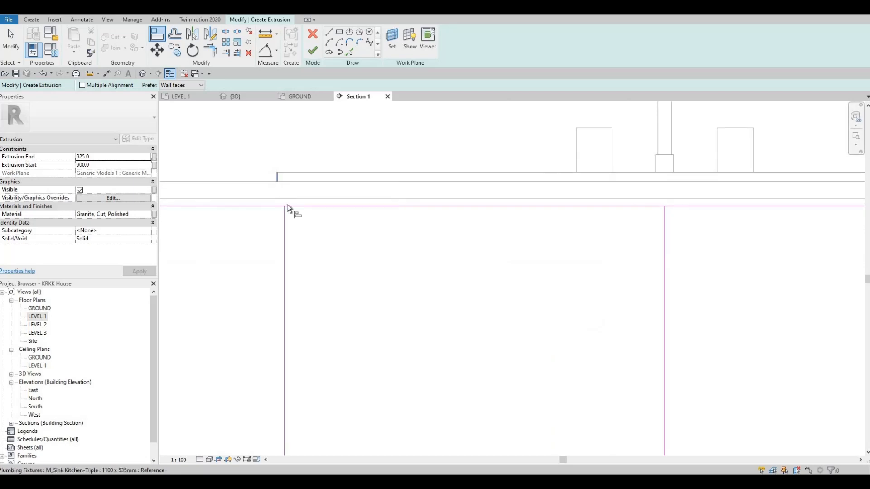
{"action": "left_click", "coordinate": [285, 222]}
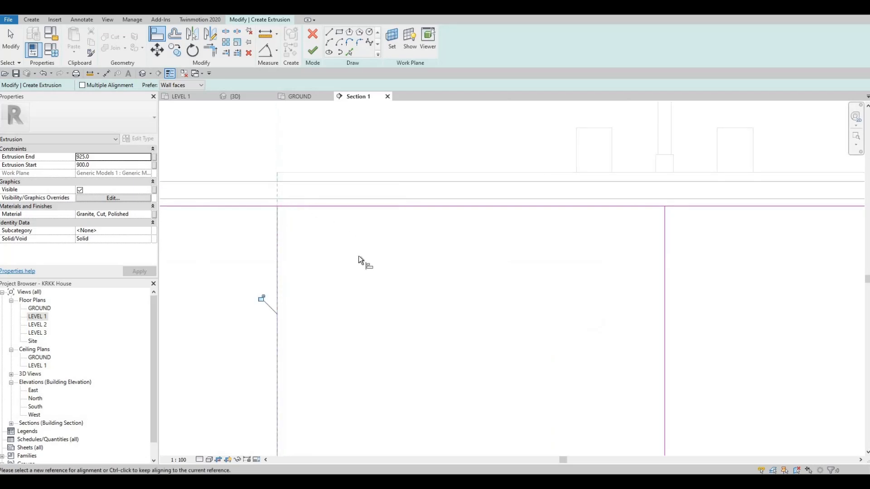
{"action": "scroll", "coordinate": [362, 236], "scroll_direction": "down", "scroll_amount": 3}
{"action": "scroll", "coordinate": [412, 192], "scroll_direction": "up", "scroll_amount": 1}
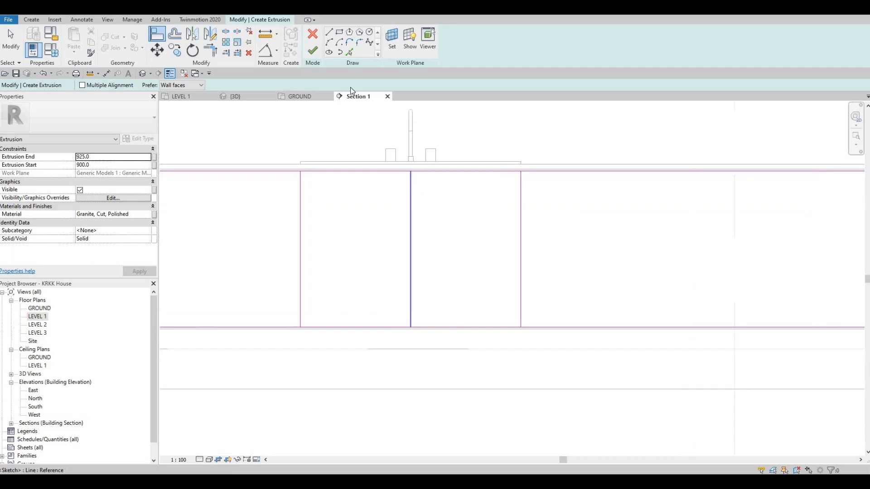
- Offset the central dividing line 5 mm to each side and delete the original centre line
{"action": "left_click", "coordinate": [350, 53]}
{"action": "left_click", "coordinate": [140, 88]}
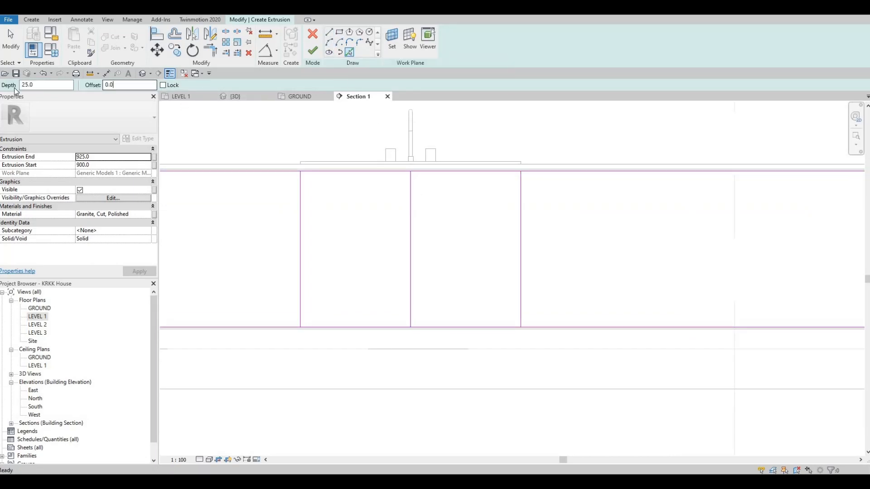
{"action": "type", "text": "5.0"}
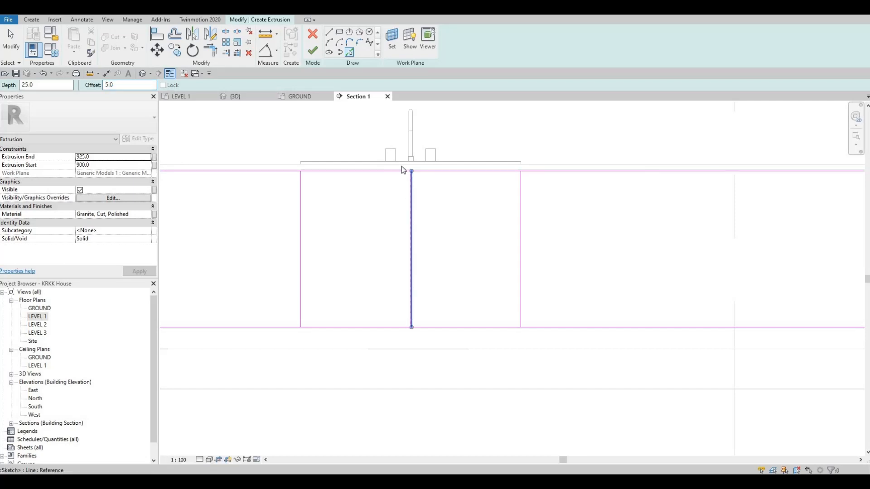
{"action": "scroll", "coordinate": [405, 167], "scroll_direction": "up", "scroll_amount": 5}
{"action": "left_click", "coordinate": [423, 153]}
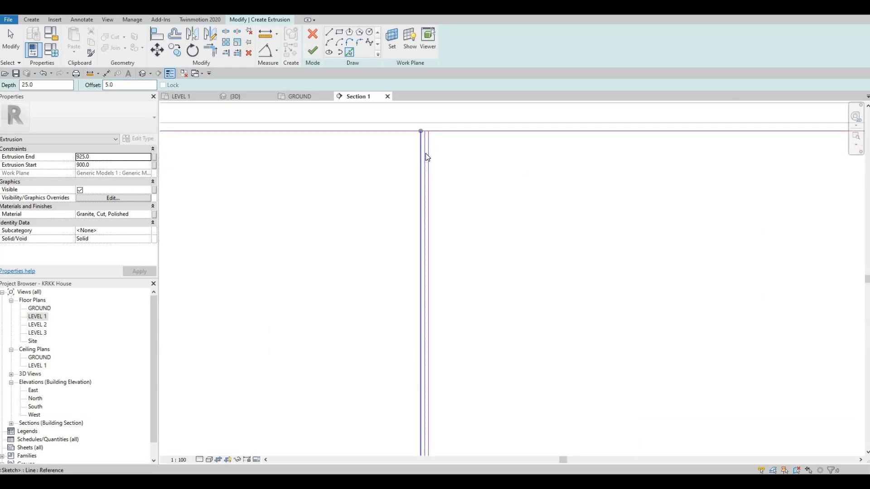
{"action": "key", "text": "Escape"}
{"action": "key", "text": "Escape"}
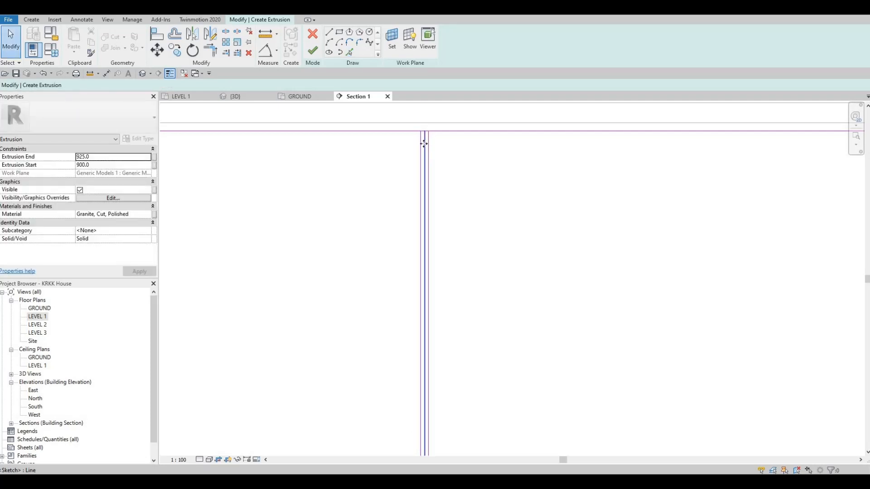
{"action": "left_click", "coordinate": [424, 143]}
{"action": "left_click", "coordinate": [394, 178]}
{"action": "scroll", "coordinate": [390, 177], "scroll_direction": "down", "scroll_amount": 5}
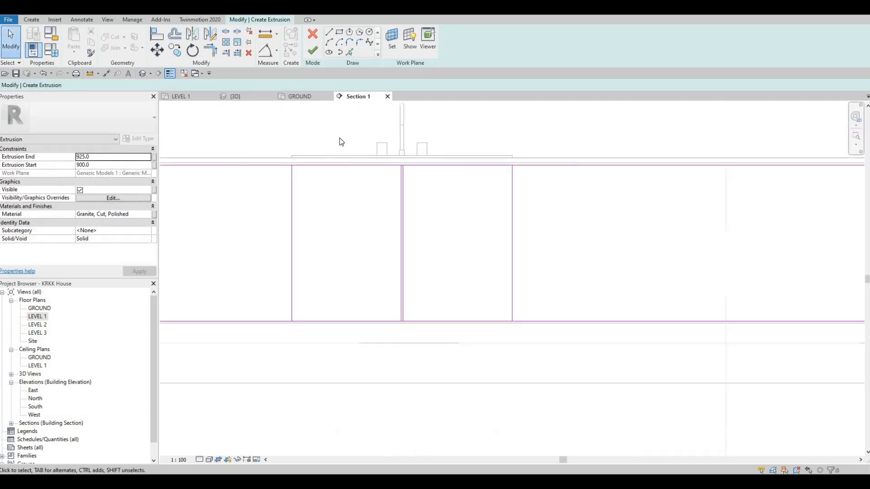
- Add parallel lines offset 10 mm outward from the two dividing lines at the sink's edges
{"action": "middle_click_drag", "start_coordinate": [339, 138], "coordinate": [343, 134]}
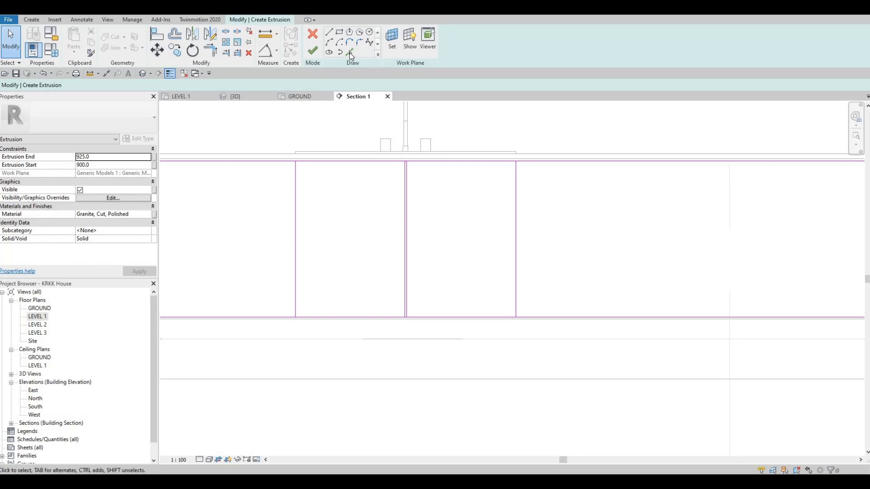
{"action": "double_click", "coordinate": [110, 85]}
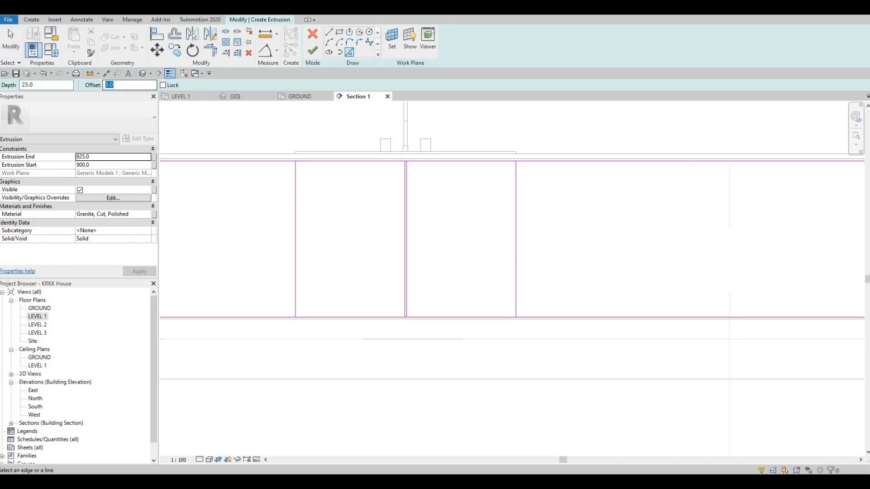
{"action": "type", "text": "10"}
{"action": "key", "text": "Return"}
{"action": "scroll", "coordinate": [303, 179], "scroll_direction": "up", "scroll_amount": 3}
{"action": "scroll", "coordinate": [325, 176], "scroll_direction": "up", "scroll_amount": 2}
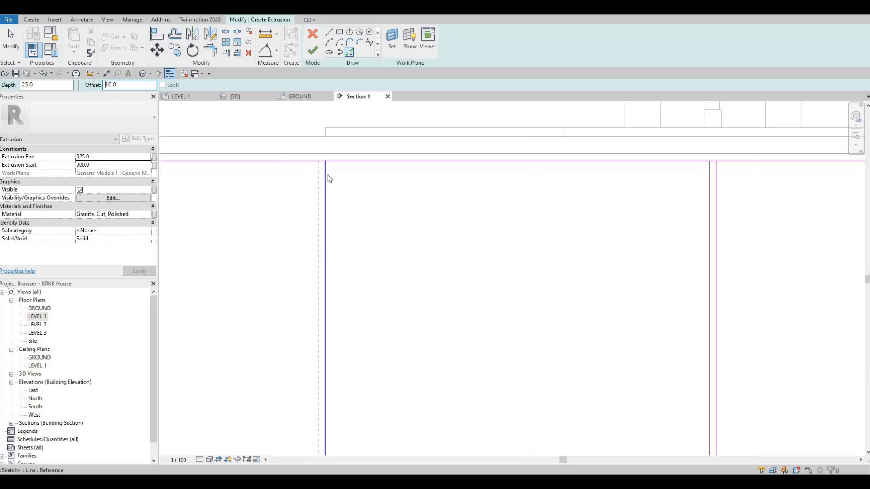
{"action": "left_click", "coordinate": [326, 175]}
{"action": "scroll", "coordinate": [327, 174], "scroll_direction": "down", "scroll_amount": 3}
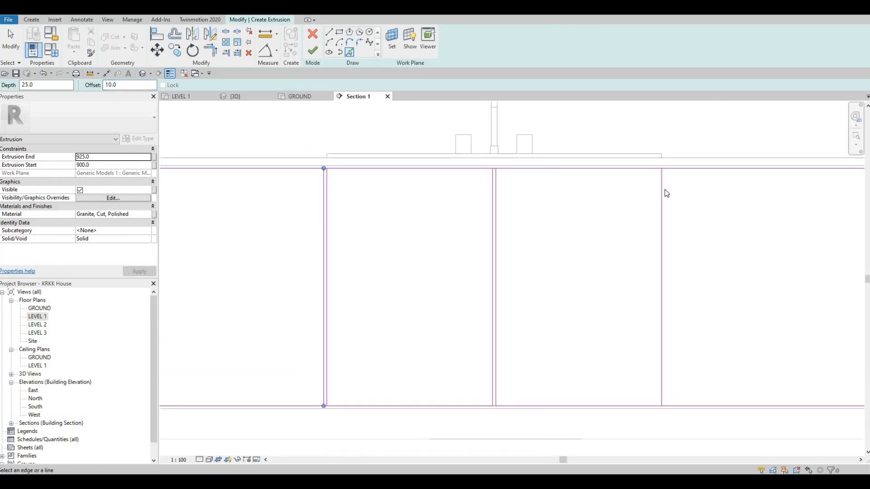
{"action": "scroll", "coordinate": [663, 186], "scroll_direction": "up", "scroll_amount": 2}
{"action": "key", "text": "Escape"}
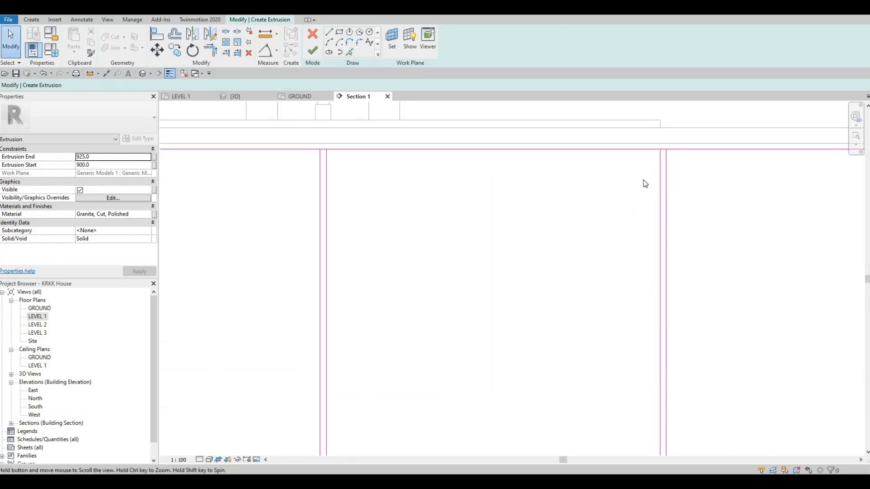
{"action": "scroll", "coordinate": [648, 184], "scroll_direction": "down", "scroll_amount": 2}
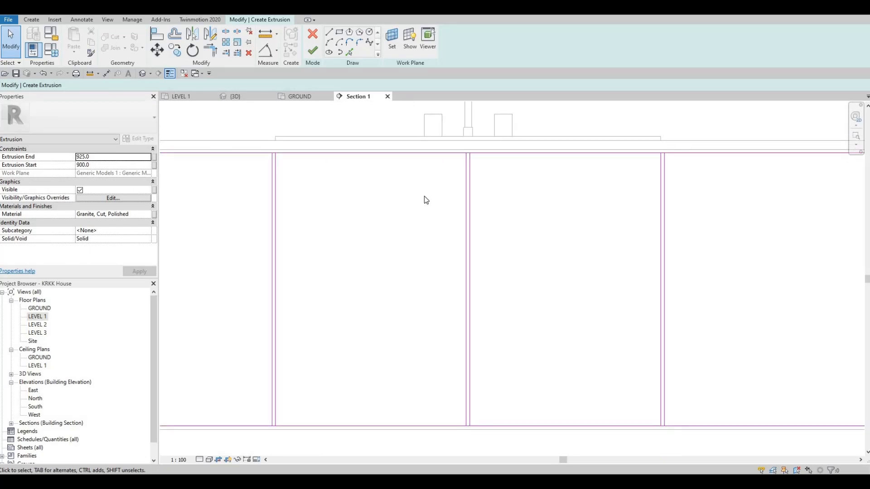
- Copy the pair of dividing lines at the sink's left edge twice toward the cabinet's left end at 400 mm spacing
{"action": "scroll", "coordinate": [426, 213], "scroll_direction": "down", "scroll_amount": 2}
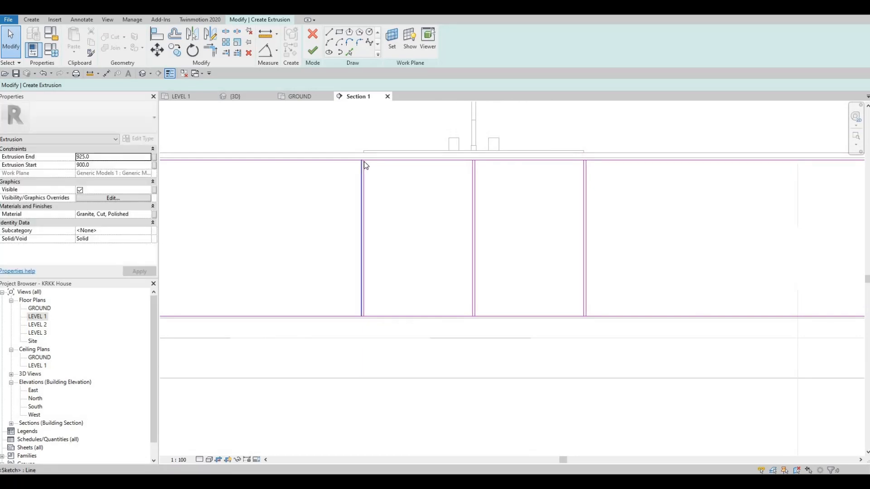
{"action": "scroll", "coordinate": [363, 161], "scroll_direction": "up", "scroll_amount": 4}
{"action": "scroll", "coordinate": [383, 167], "scroll_direction": "down", "scroll_amount": 3}
{"action": "middle_click_drag", "start_coordinate": [419, 152], "coordinate": [440, 154]}
{"action": "scroll", "coordinate": [343, 170], "scroll_direction": "down", "scroll_amount": 1}
{"action": "scroll", "coordinate": [440, 153], "scroll_direction": "down", "scroll_amount": 2}
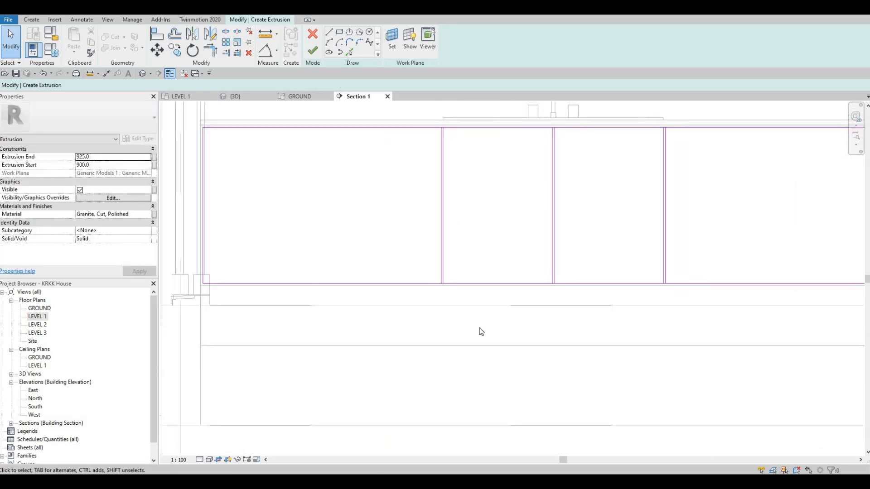
{"action": "left_click_drag", "start_coordinate": [413, 107], "coordinate": [481, 331]}
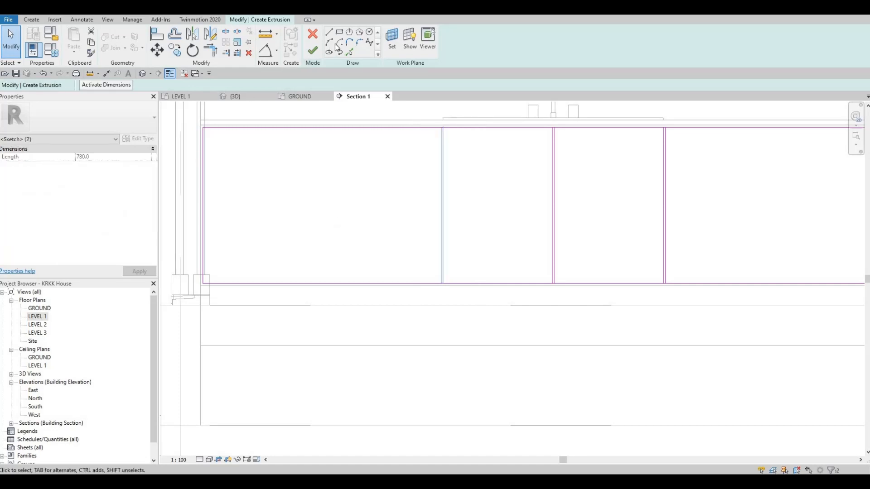
{"action": "left_click", "coordinate": [175, 51]}
{"action": "left_click", "coordinate": [150, 85]}
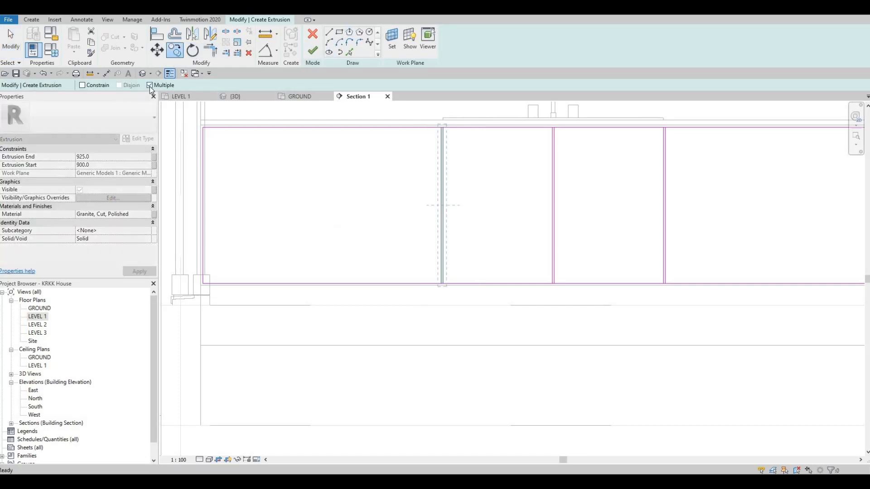
{"action": "scroll", "coordinate": [464, 150], "scroll_direction": "up", "scroll_amount": 4}
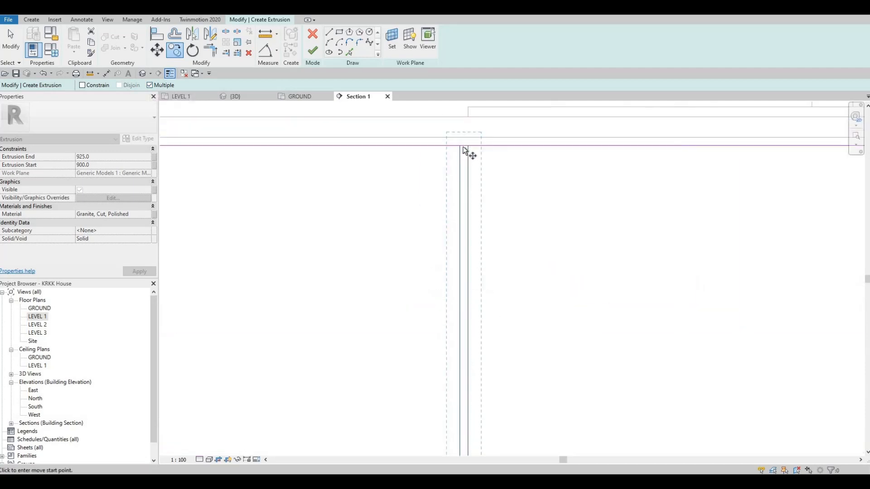
{"action": "scroll", "coordinate": [464, 148], "scroll_direction": "up", "scroll_amount": 1}
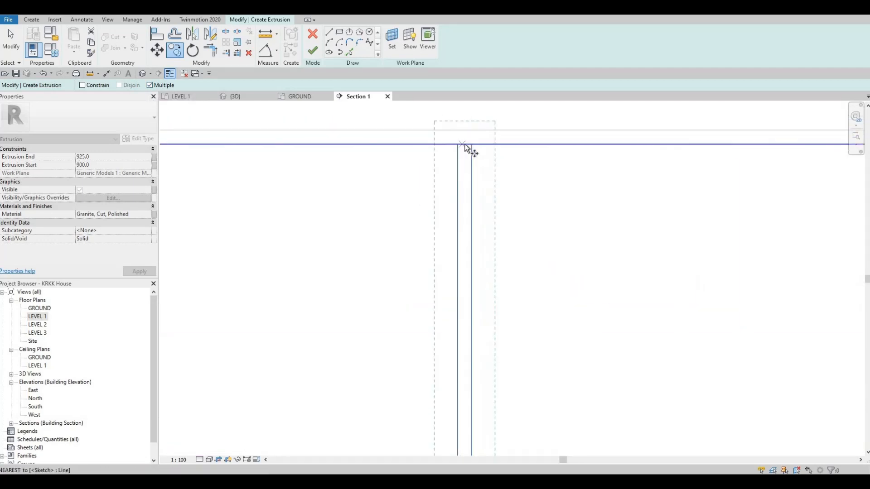
{"action": "left_click", "coordinate": [463, 144]}
{"action": "scroll", "coordinate": [358, 140], "scroll_direction": "down", "scroll_amount": 7}
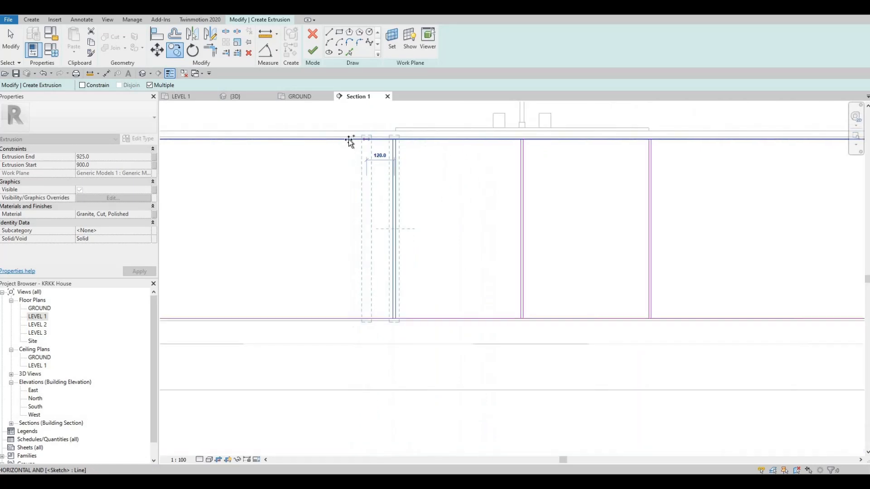
{"action": "middle_click_drag", "start_coordinate": [331, 140], "coordinate": [350, 144]}
{"action": "scroll", "coordinate": [348, 144], "scroll_direction": "up", "scroll_amount": 1}
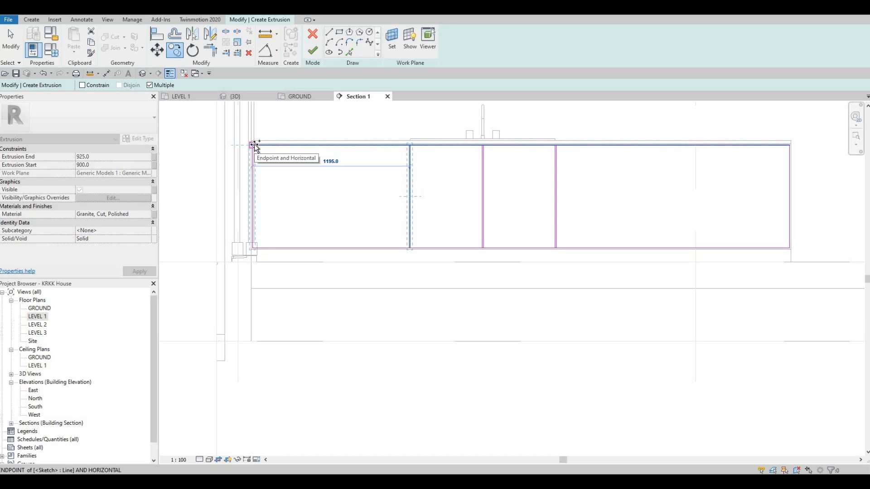
{"action": "scroll", "coordinate": [254, 145], "scroll_direction": "up", "scroll_amount": 2}
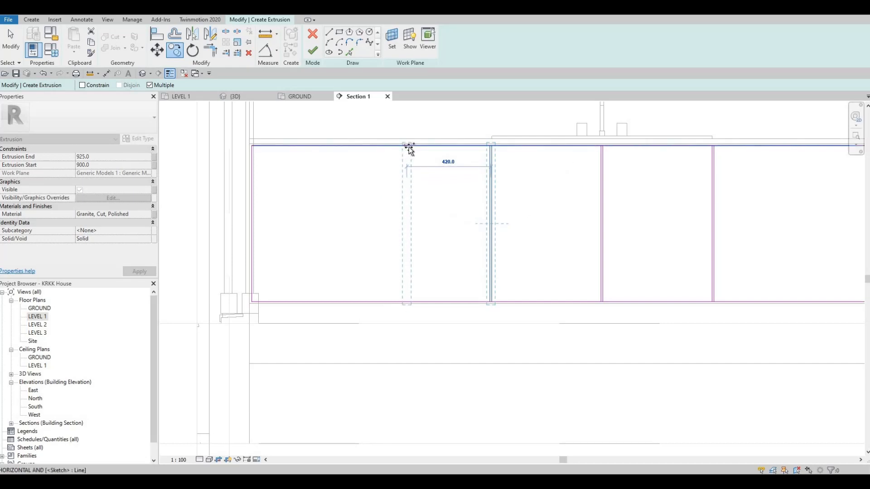
{"action": "left_click", "coordinate": [409, 148]}
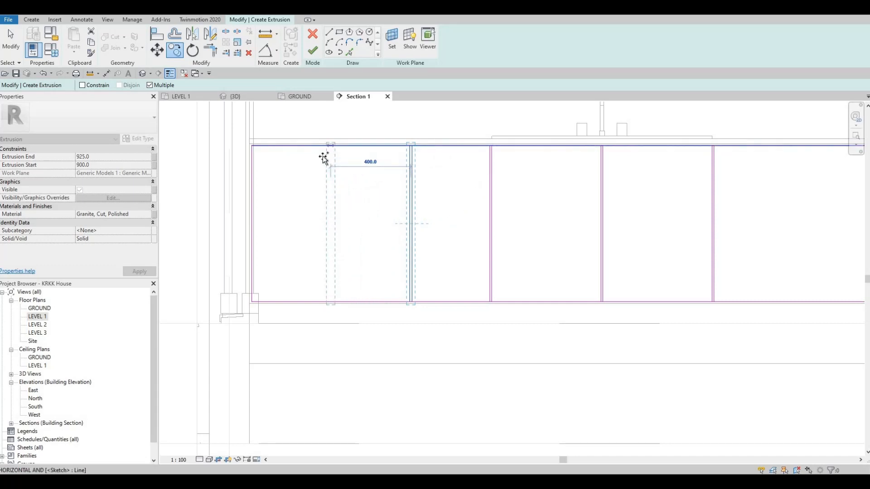
{"action": "left_click", "coordinate": [328, 152]}
{"action": "middle_click_drag", "start_coordinate": [668, 127], "coordinate": [358, 125]}
{"action": "scroll", "coordinate": [358, 124], "scroll_direction": "down", "scroll_amount": 1}
{"action": "key", "text": "Escape"}
- Copy the pair of dividing lines at the sink's right edge toward the cabinet's right end, with multiple copies enabled
{"action": "left_click_drag", "start_coordinate": [374, 112], "coordinate": [436, 313]}
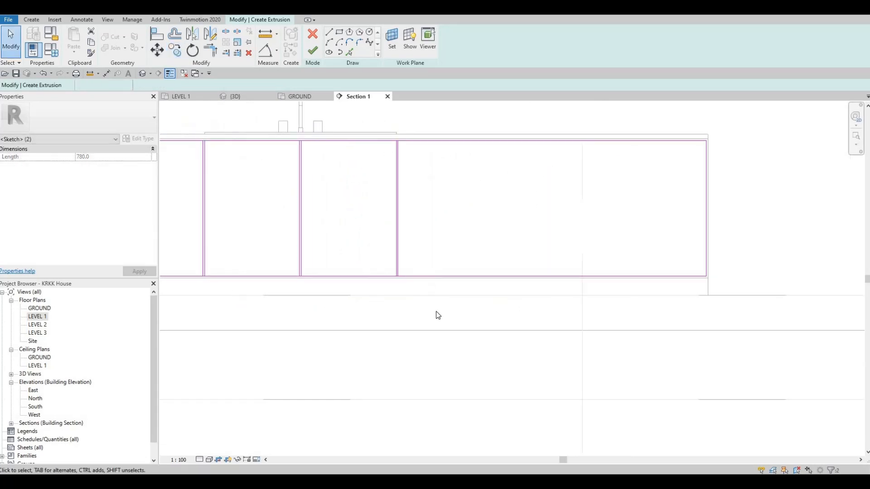
{"action": "left_click", "coordinate": [175, 54]}
{"action": "scroll", "coordinate": [398, 141], "scroll_direction": "up", "scroll_amount": 4}
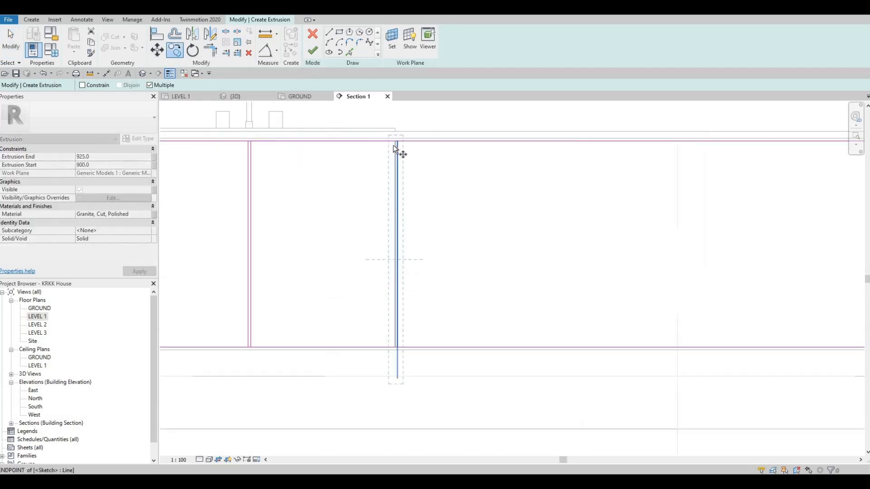
{"action": "left_click", "coordinate": [394, 153]}
{"action": "scroll", "coordinate": [519, 149], "scroll_direction": "down", "scroll_amount": 3}
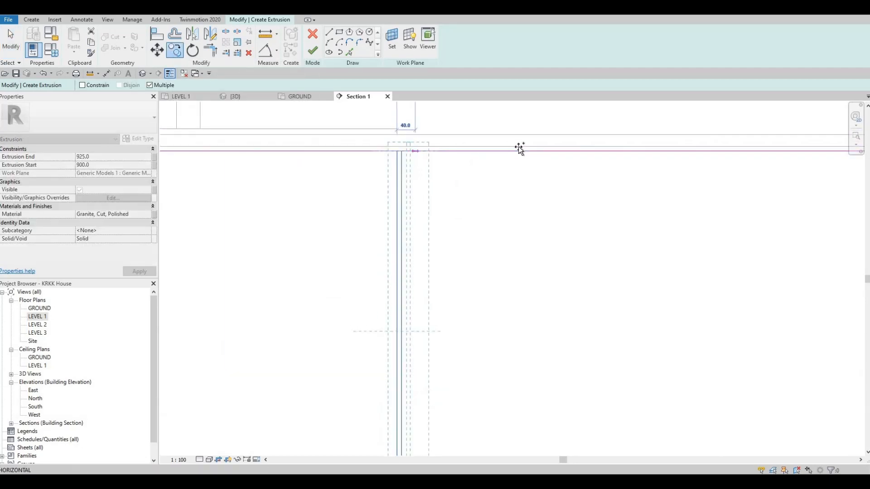
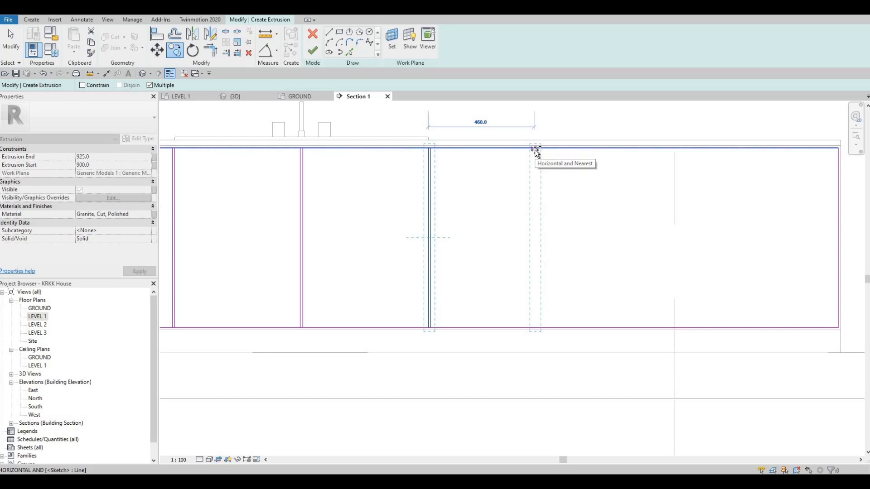
- Place three copies of the dividing line pair toward the cabinet's right end, spaced 460, 460 and 440 mm apart
{"action": "left_click", "coordinate": [612, 150]}
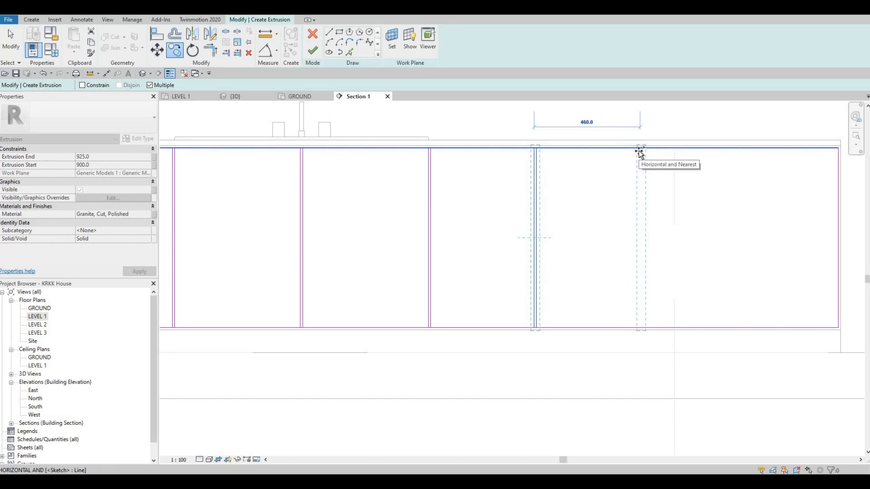
{"action": "left_click", "coordinate": [723, 154]}
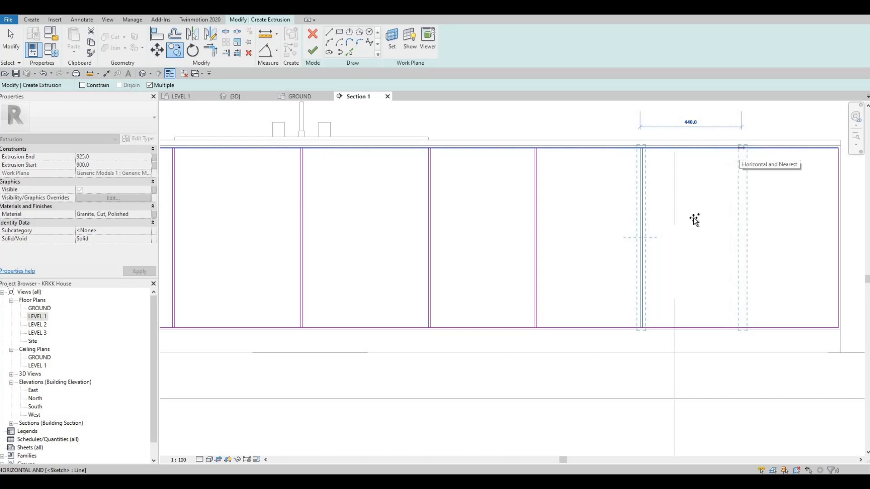
{"action": "scroll", "coordinate": [656, 272], "scroll_direction": "down", "scroll_amount": 2}
{"action": "key", "text": "Escape"}
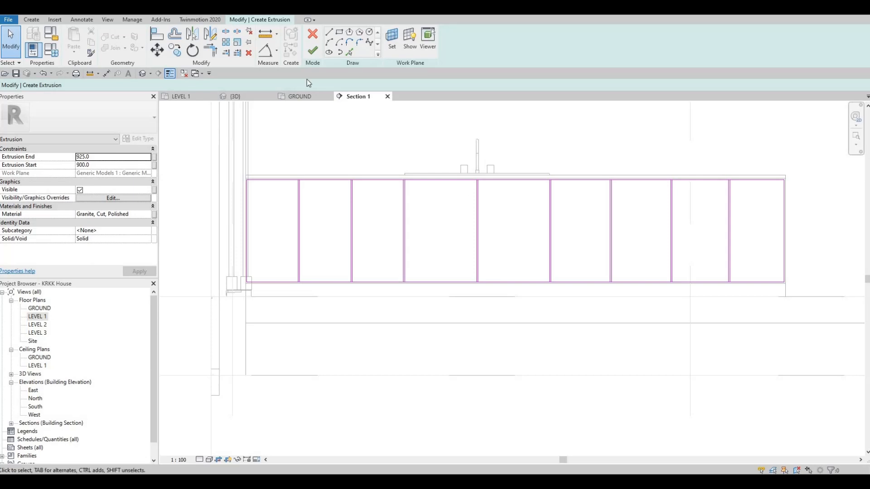
- Split the panel outline's top line with Split Element inside the four door gaps from the cabinet's left end to the sink's centre
{"action": "left_click", "coordinate": [239, 32]}
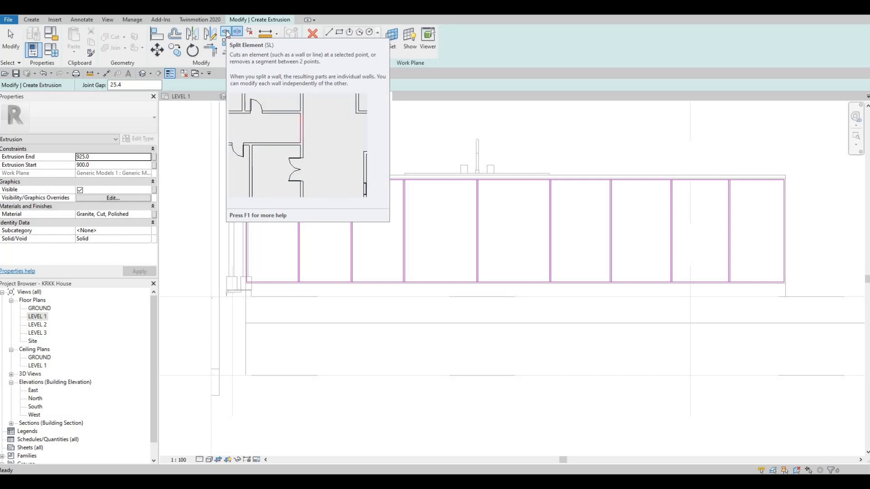
{"action": "scroll", "coordinate": [301, 179], "scroll_direction": "up", "scroll_amount": 4}
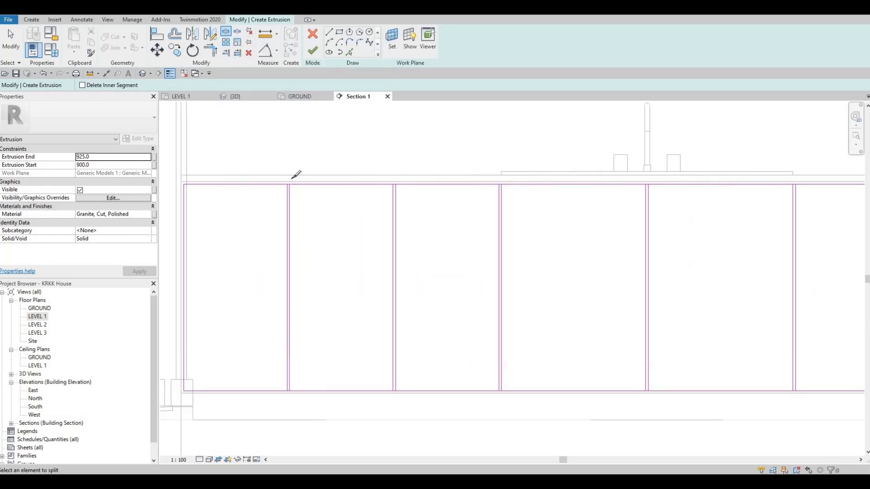
{"action": "scroll", "coordinate": [299, 176], "scroll_direction": "up", "scroll_amount": 4}
{"action": "left_click", "coordinate": [297, 178]}
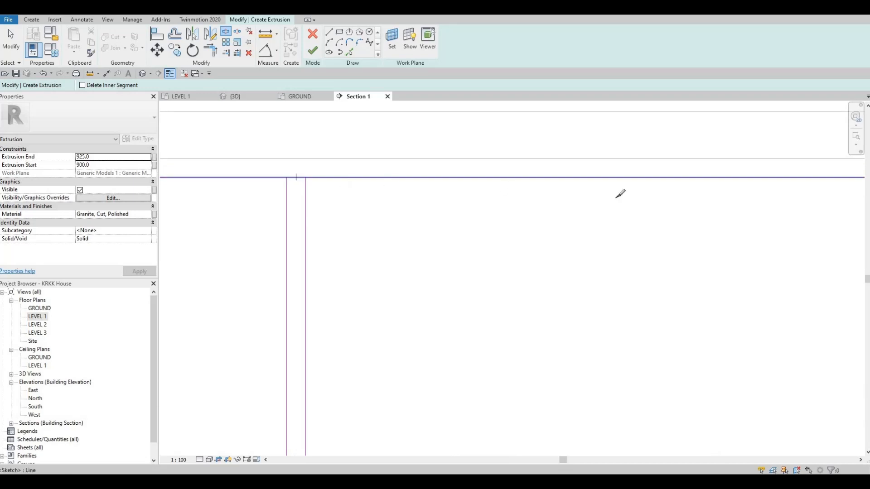
{"action": "scroll", "coordinate": [471, 199], "scroll_direction": "down", "scroll_amount": 2}
{"action": "middle_click_drag", "start_coordinate": [681, 183], "coordinate": [555, 183]}
{"action": "scroll", "coordinate": [553, 178], "scroll_direction": "up", "scroll_amount": 3}
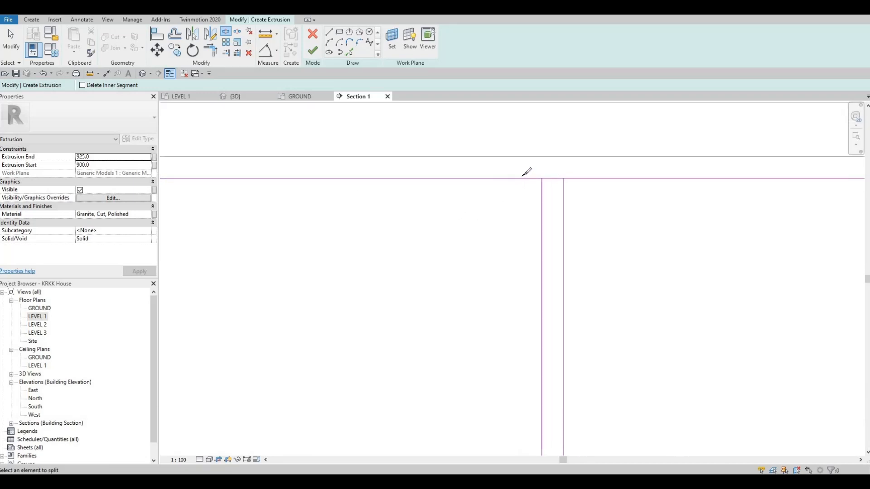
{"action": "left_click", "coordinate": [553, 179]}
{"action": "scroll", "coordinate": [517, 181], "scroll_direction": "down", "scroll_amount": 3}
{"action": "middle_click_drag", "start_coordinate": [849, 174], "coordinate": [502, 182]}
{"action": "scroll", "coordinate": [503, 190], "scroll_direction": "up", "scroll_amount": 2}
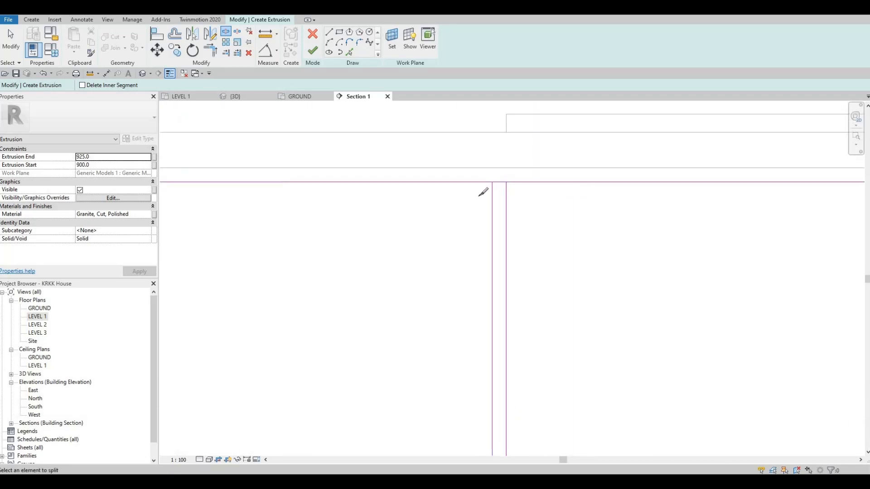
{"action": "left_click", "coordinate": [499, 182]}
{"action": "scroll", "coordinate": [498, 187], "scroll_direction": "down", "scroll_amount": 3}
{"action": "middle_click_drag", "start_coordinate": [783, 186], "coordinate": [513, 184]}
{"action": "scroll", "coordinate": [513, 184], "scroll_direction": "up", "scroll_amount": 2}
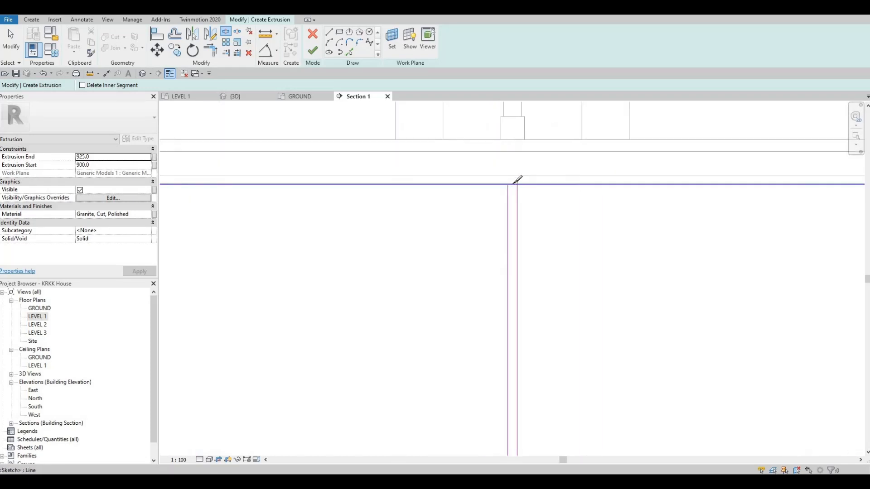
{"action": "left_click", "coordinate": [512, 185]}
- Split the top line inside the remaining four door gaps, from the sink's right edge to the cabinet's right end
{"action": "scroll", "coordinate": [500, 185], "scroll_direction": "down", "scroll_amount": 3}
{"action": "middle_click_drag", "start_coordinate": [756, 186], "coordinate": [437, 190]}
{"action": "scroll", "coordinate": [437, 190], "scroll_direction": "up", "scroll_amount": 2}
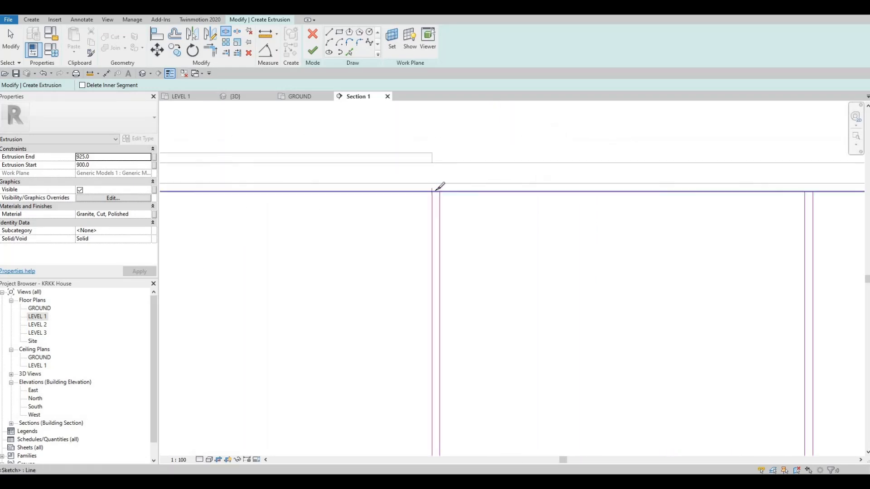
{"action": "left_click", "coordinate": [445, 189]}
{"action": "scroll", "coordinate": [520, 181], "scroll_direction": "down", "scroll_amount": 3}
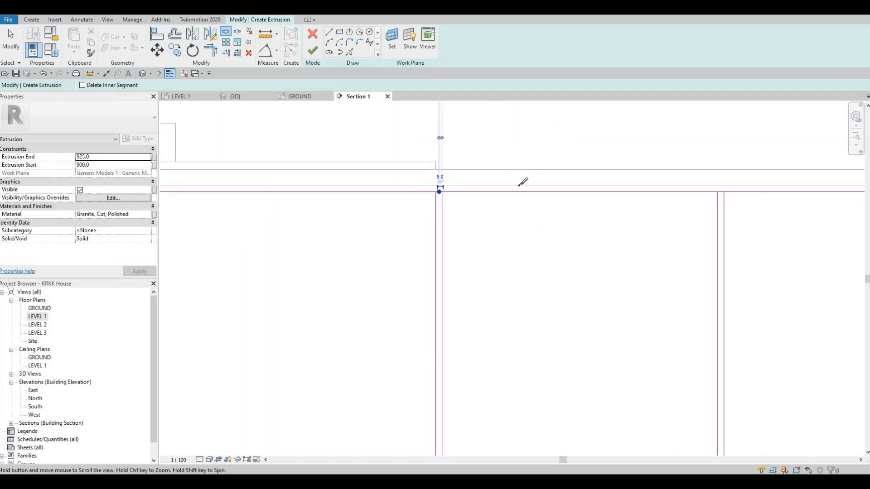
{"action": "middle_click_drag", "start_coordinate": [720, 181], "coordinate": [518, 180]}
{"action": "scroll", "coordinate": [518, 181], "scroll_direction": "up", "scroll_amount": 2}
{"action": "left_click", "coordinate": [514, 184]}
{"action": "scroll", "coordinate": [582, 188], "scroll_direction": "down", "scroll_amount": 3}
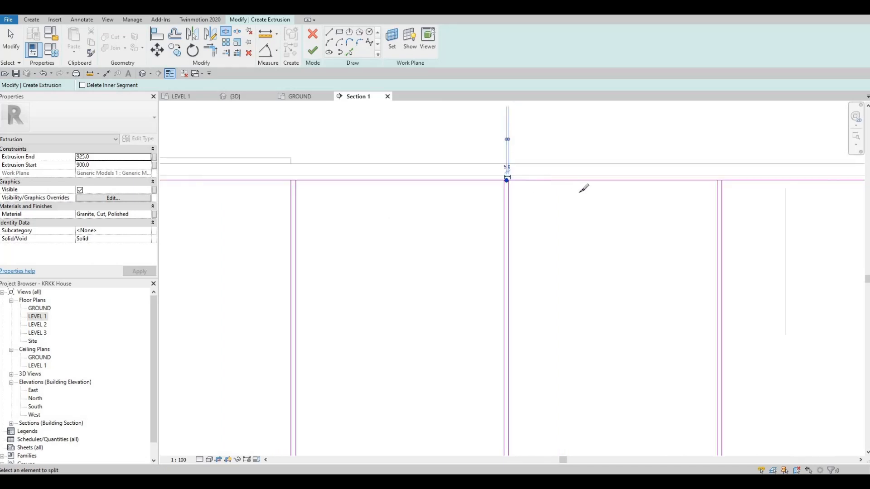
{"action": "middle_click_drag", "start_coordinate": [743, 199], "coordinate": [604, 207]}
{"action": "scroll", "coordinate": [605, 211], "scroll_direction": "up", "scroll_amount": 2}
{"action": "left_click", "coordinate": [601, 217]}
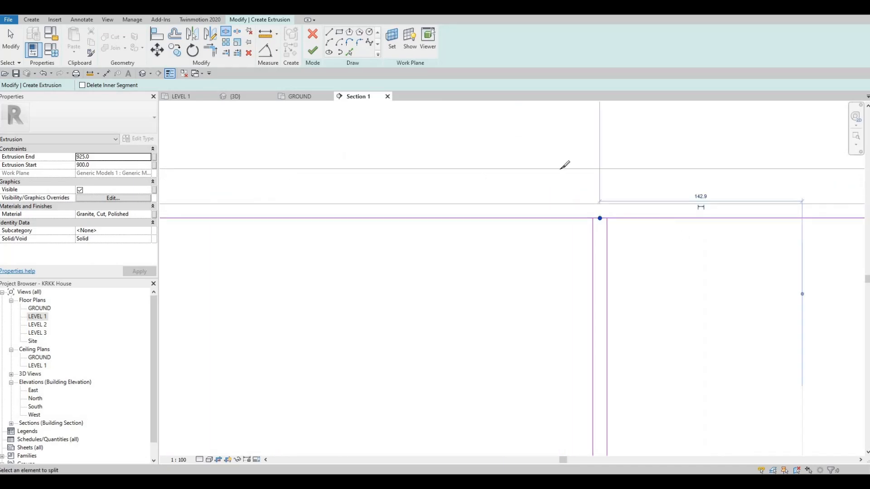
{"action": "scroll", "coordinate": [561, 169], "scroll_direction": "down", "scroll_amount": 4}
{"action": "middle_click_drag", "start_coordinate": [765, 183], "coordinate": [482, 143]}
{"action": "scroll", "coordinate": [482, 143], "scroll_direction": "up", "scroll_amount": 2}
{"action": "scroll", "coordinate": [481, 144], "scroll_direction": "up", "scroll_amount": 1}
{"action": "left_click", "coordinate": [481, 145]}
{"action": "scroll", "coordinate": [457, 174], "scroll_direction": "down", "scroll_amount": 4}
- Split the outline's bottom line inside the four door gaps from the cabinet's right end to the sink's right edge
{"action": "middle_click_drag", "start_coordinate": [462, 266], "coordinate": [476, 76]}
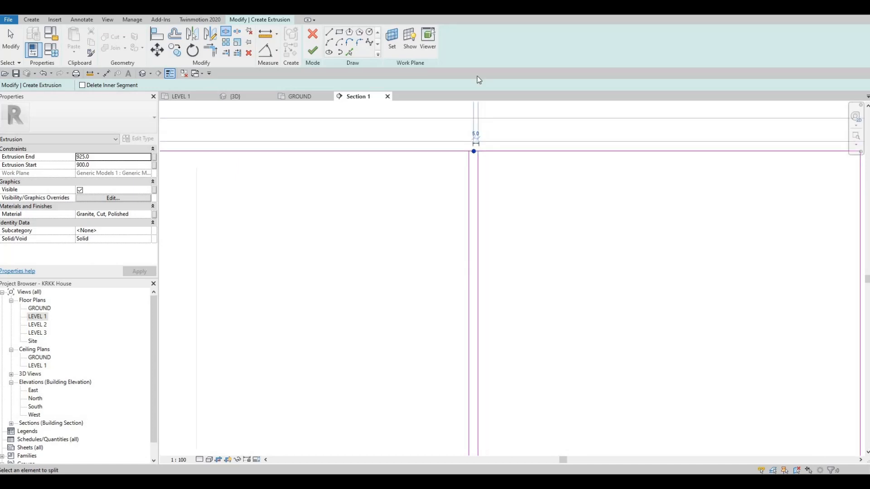
{"action": "scroll", "coordinate": [471, 238], "scroll_direction": "up", "scroll_amount": 3}
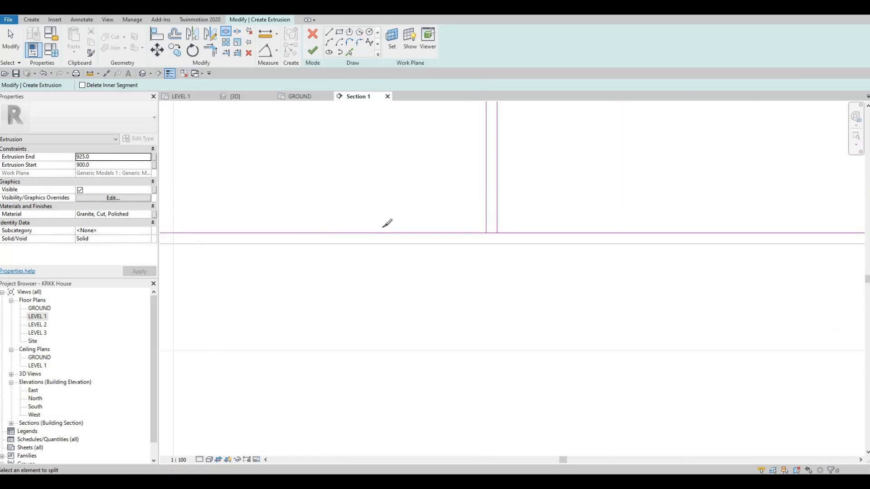
{"action": "left_click", "coordinate": [491, 233]}
{"action": "middle_click_drag", "start_coordinate": [276, 196], "coordinate": [607, 164]}
{"action": "left_click", "coordinate": [352, 200]}
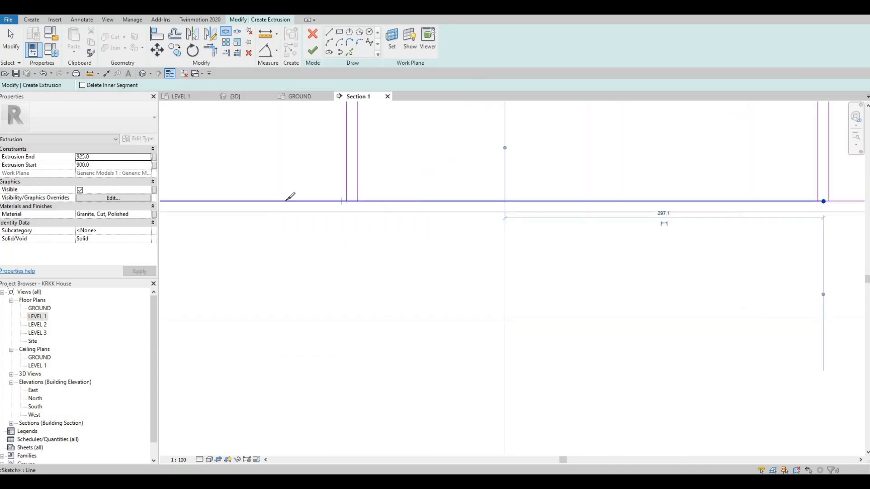
{"action": "middle_click_drag", "start_coordinate": [276, 203], "coordinate": [636, 185]}
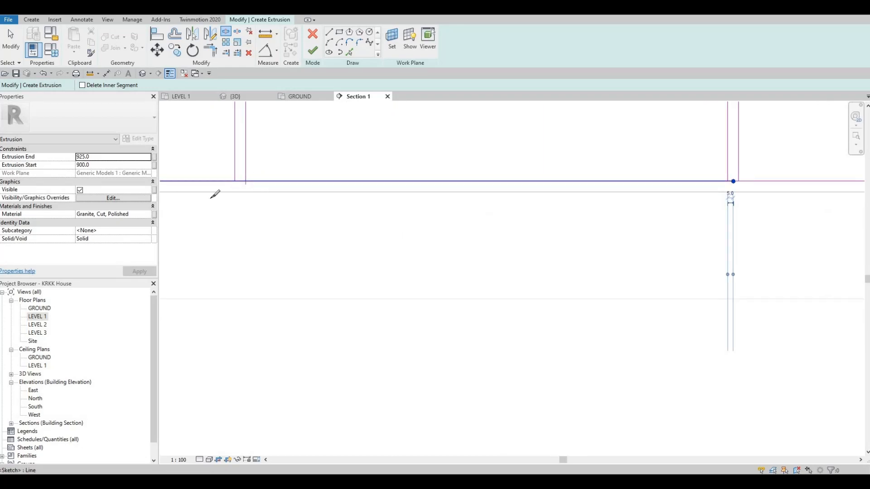
{"action": "left_click", "coordinate": [240, 181]}
{"action": "middle_click_drag", "start_coordinate": [230, 193], "coordinate": [836, 212]}
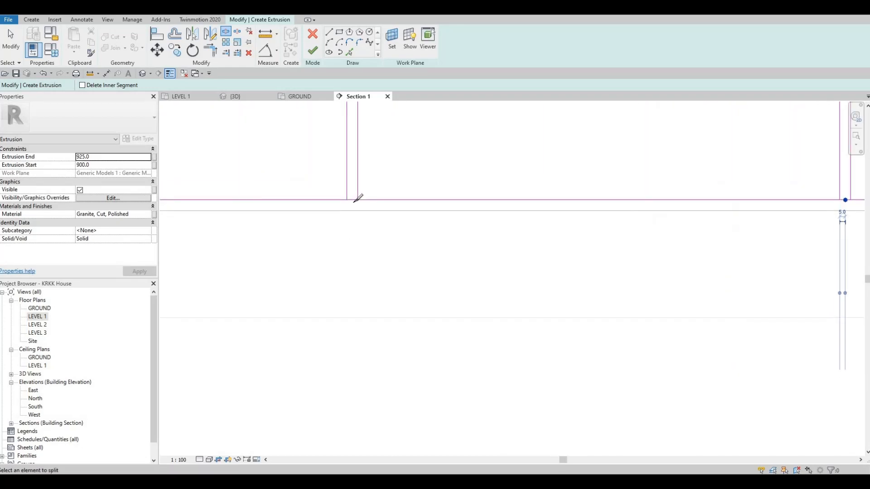
{"action": "left_click", "coordinate": [352, 200]}
- Split the bottom line inside the remaining four door gaps, from the sink's centre to the cabinet's left end
{"action": "middle_click_drag", "start_coordinate": [336, 207], "coordinate": [645, 222]}
{"action": "middle_click_drag", "start_coordinate": [433, 235], "coordinate": [706, 239]}
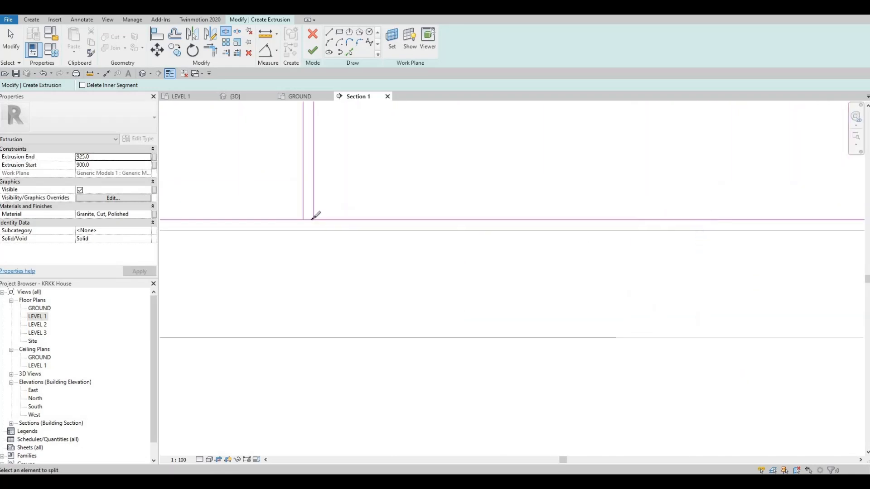
{"action": "left_click", "coordinate": [308, 220]}
{"action": "middle_click_drag", "start_coordinate": [397, 210], "coordinate": [675, 222]}
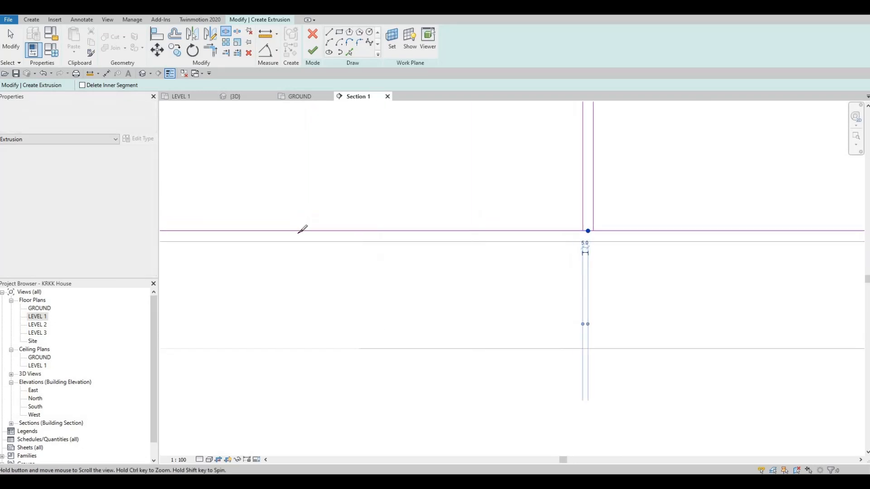
{"action": "middle_click_drag", "start_coordinate": [299, 233], "coordinate": [561, 239]}
{"action": "left_click", "coordinate": [294, 238]}
{"action": "middle_click_drag", "start_coordinate": [436, 225], "coordinate": [685, 210]}
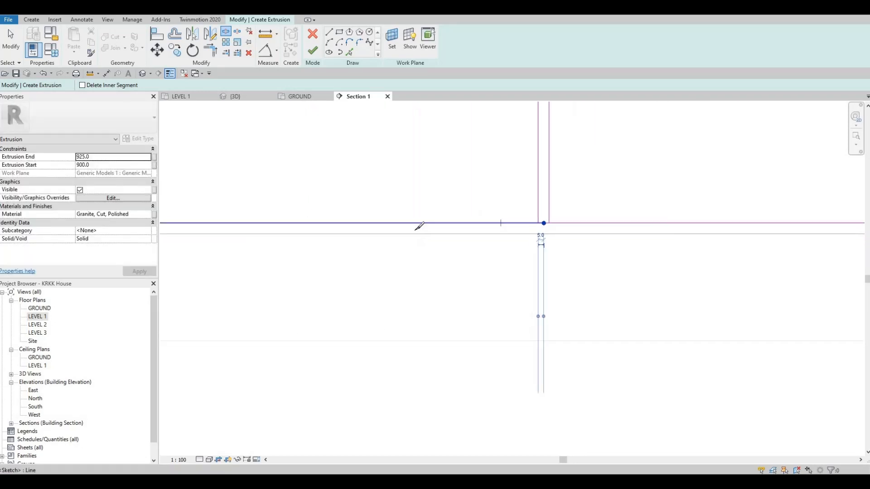
{"action": "middle_click_drag", "start_coordinate": [326, 227], "coordinate": [743, 228]}
{"action": "scroll", "coordinate": [479, 221], "scroll_direction": "up", "scroll_amount": 2}
{"action": "left_click", "coordinate": [478, 220]}
{"action": "scroll", "coordinate": [413, 217], "scroll_direction": "down", "scroll_amount": 2}
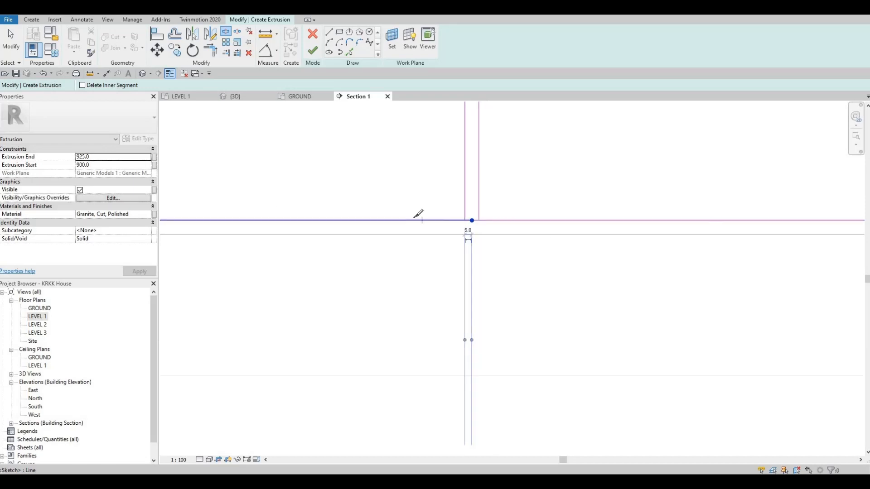
{"action": "middle_click_drag", "start_coordinate": [413, 218], "coordinate": [743, 220]}
{"action": "scroll", "coordinate": [455, 222], "scroll_direction": "up", "scroll_amount": 2}
{"action": "left_click", "coordinate": [449, 221]}
{"action": "scroll", "coordinate": [448, 221], "scroll_direction": "down", "scroll_amount": 3}
- Trim the top line to corners with the dividing lines on both sides of the first three gaps from the cabinet's left end
{"action": "middle_click_drag", "start_coordinate": [436, 236], "coordinate": [733, 245]}
{"action": "scroll", "coordinate": [592, 208], "scroll_direction": "down", "scroll_amount": 2}
{"action": "middle_click_drag", "start_coordinate": [716, 134], "coordinate": [580, 211]}
{"action": "key", "text": "t"}
{"action": "key", "text": "r"}
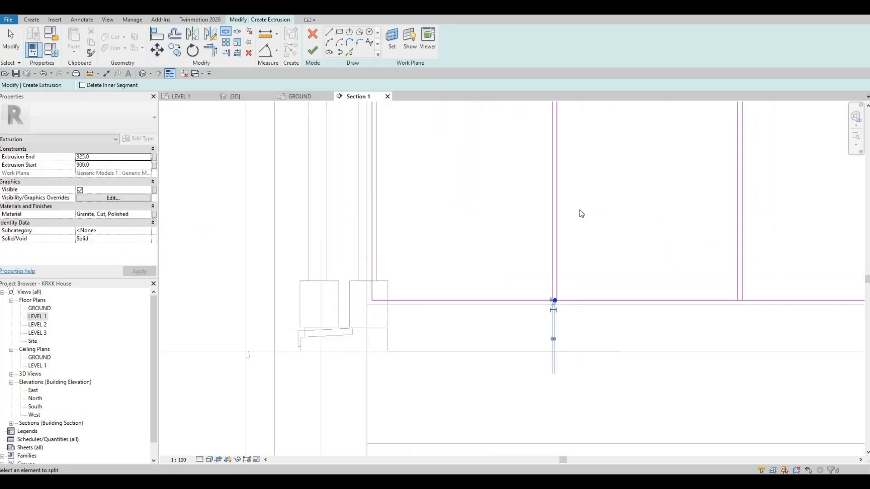
{"action": "left_click", "coordinate": [210, 51]}
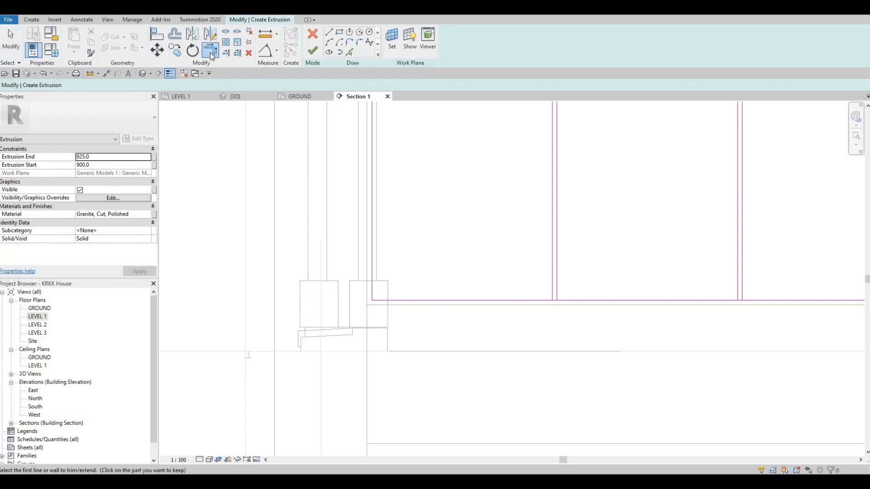
{"action": "middle_click_drag", "start_coordinate": [497, 176], "coordinate": [424, 324]}
{"action": "middle_click_drag", "start_coordinate": [460, 180], "coordinate": [457, 217]}
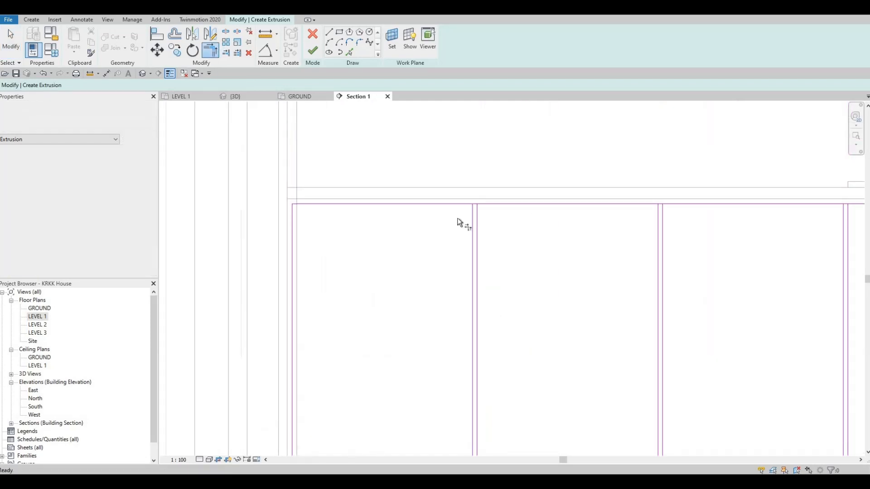
{"action": "scroll", "coordinate": [460, 224], "scroll_direction": "up", "scroll_amount": 2}
{"action": "left_click", "coordinate": [485, 250]}
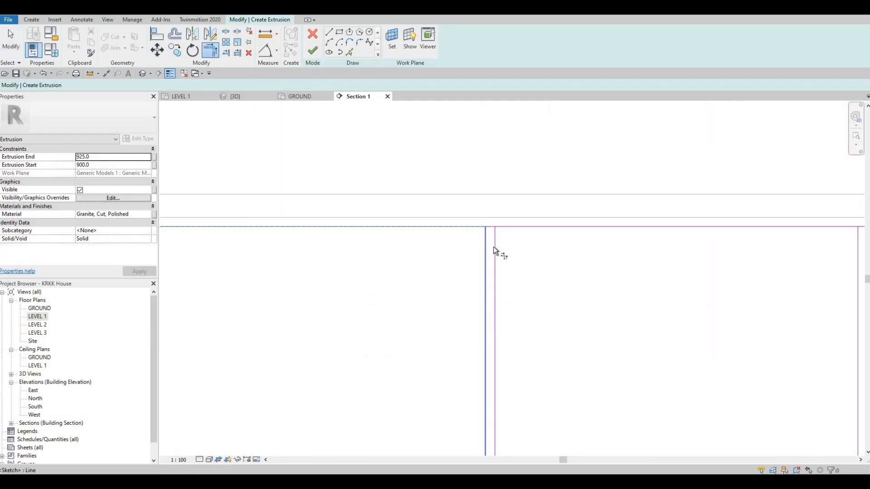
{"action": "left_click", "coordinate": [509, 228]}
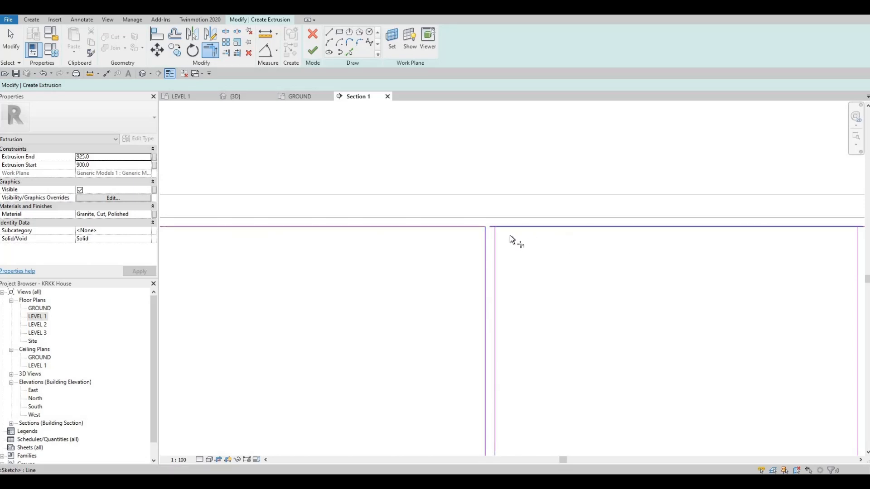
{"action": "left_click", "coordinate": [496, 247]}
{"action": "middle_click_drag", "start_coordinate": [474, 225], "coordinate": [442, 206]}
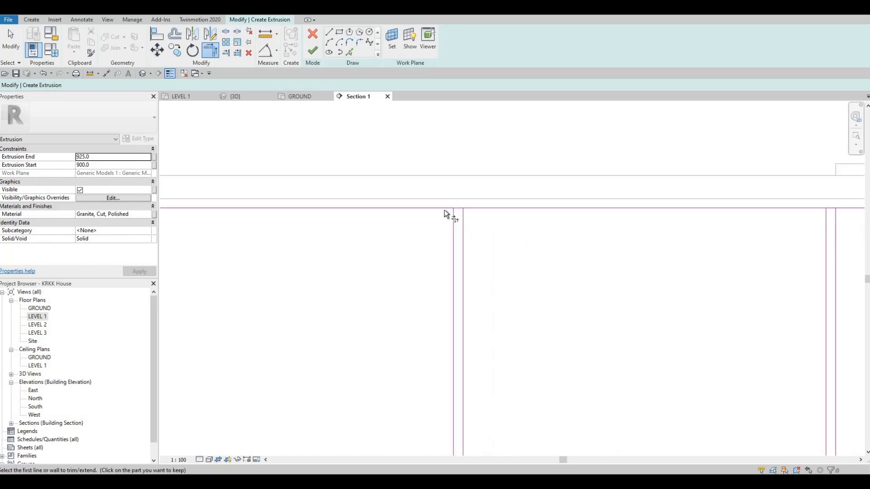
{"action": "left_click", "coordinate": [444, 208]}
{"action": "left_click", "coordinate": [459, 224]}
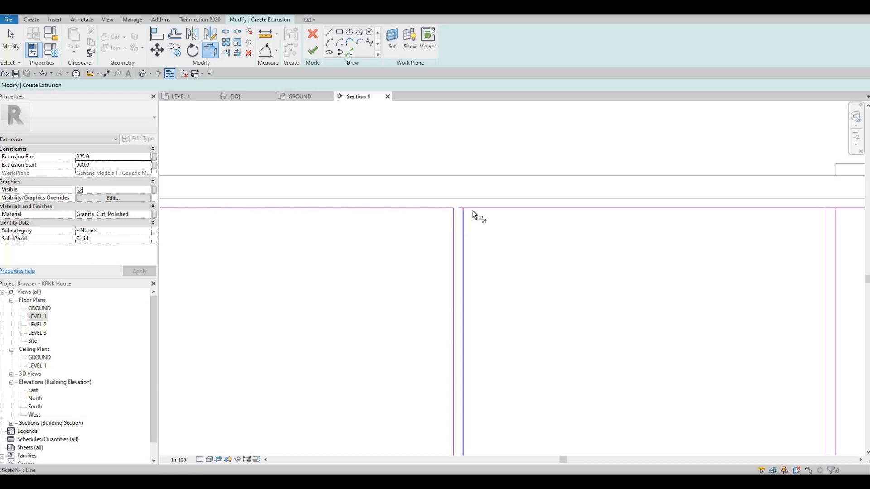
{"action": "middle_click_drag", "start_coordinate": [448, 230], "coordinate": [528, 198]}
{"action": "left_click", "coordinate": [528, 198]}
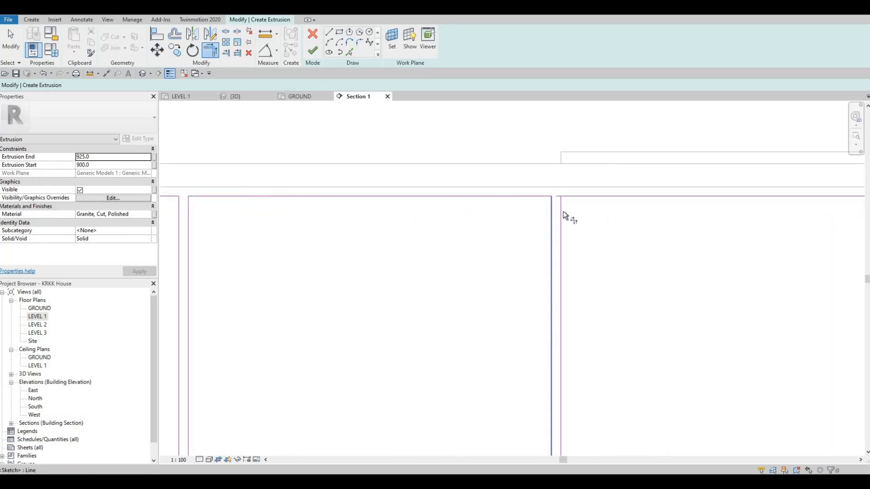
{"action": "left_click", "coordinate": [571, 199]}
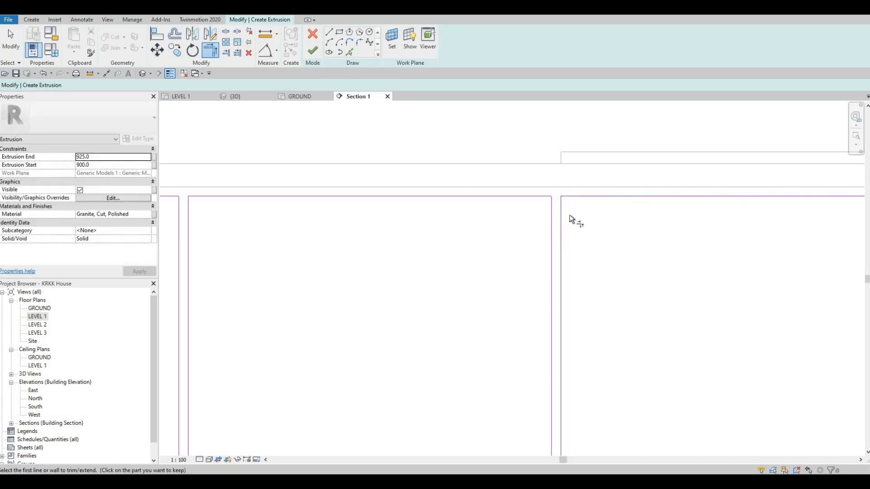
- Trim the top line to corners with the dividing lines at the sink's centre gap and right-edge gap
{"action": "middle_click_drag", "start_coordinate": [569, 214], "coordinate": [613, 180]}
{"action": "left_click", "coordinate": [638, 196]}
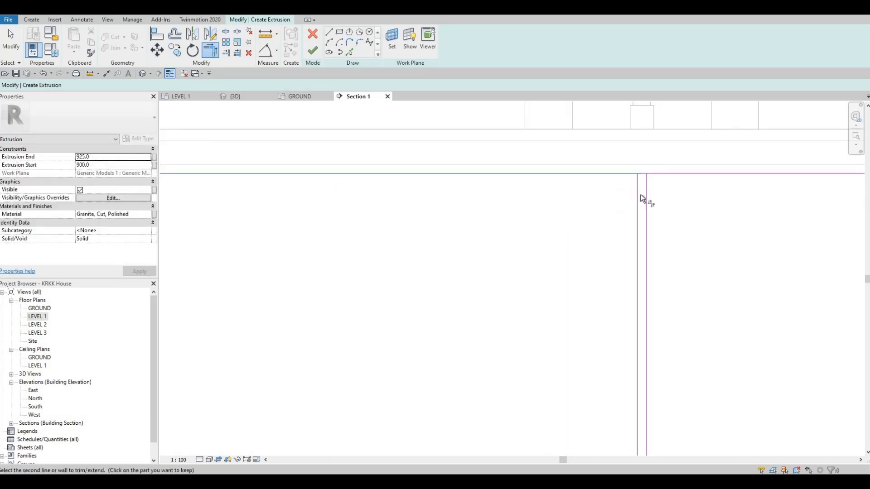
{"action": "left_click", "coordinate": [642, 199]}
{"action": "left_click", "coordinate": [661, 176]}
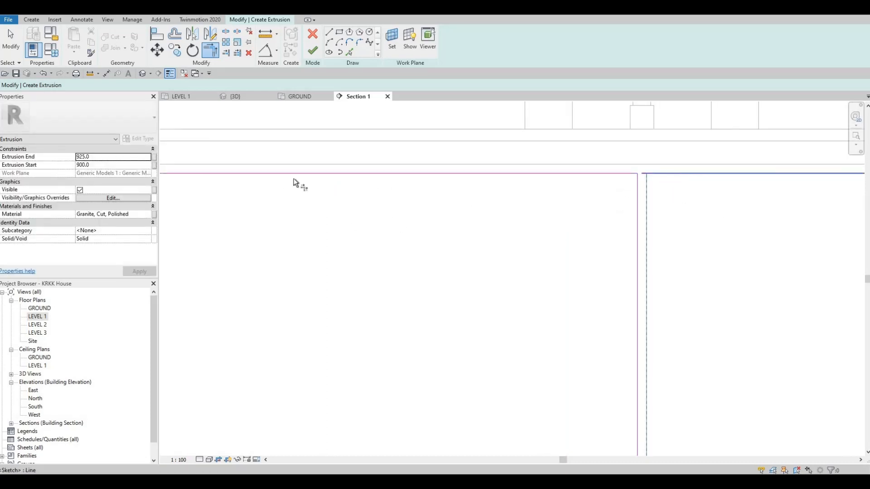
{"action": "middle_click_drag", "start_coordinate": [666, 157], "coordinate": [237, 131]}
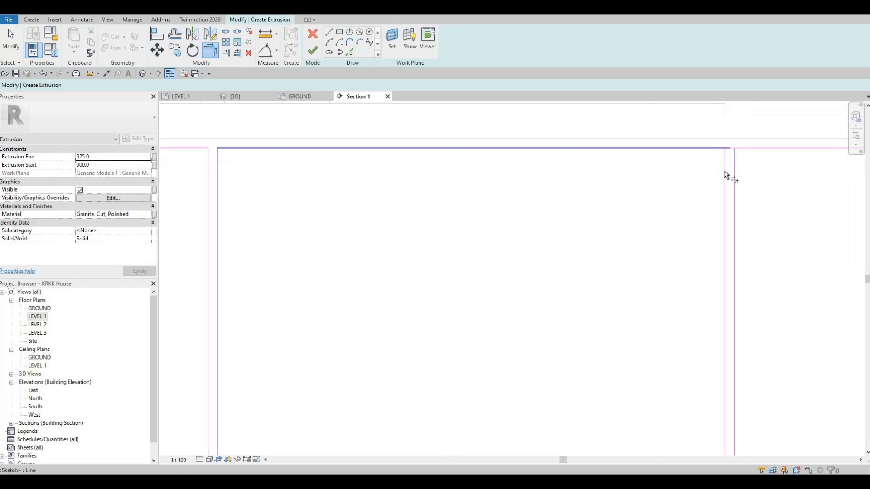
{"action": "left_click", "coordinate": [755, 147]}
{"action": "left_click", "coordinate": [734, 174]}
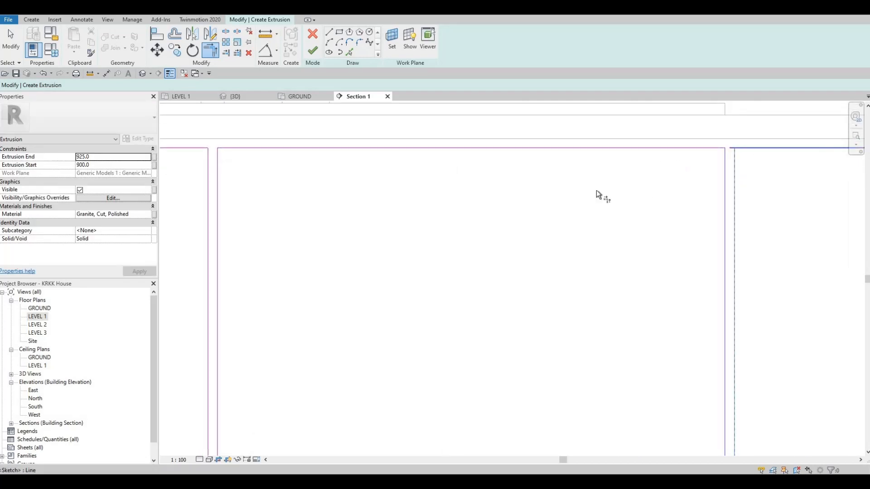
- Trim the top line to corners with the dividing lines on both sides of the third gap from the cabinet's right end
{"action": "middle_click_drag", "start_coordinate": [665, 152], "coordinate": [431, 174]}
{"action": "scroll", "coordinate": [431, 174], "scroll_direction": "down", "scroll_amount": 2}
{"action": "middle_click_drag", "start_coordinate": [731, 173], "coordinate": [434, 173]}
{"action": "left_click", "coordinate": [450, 189]}
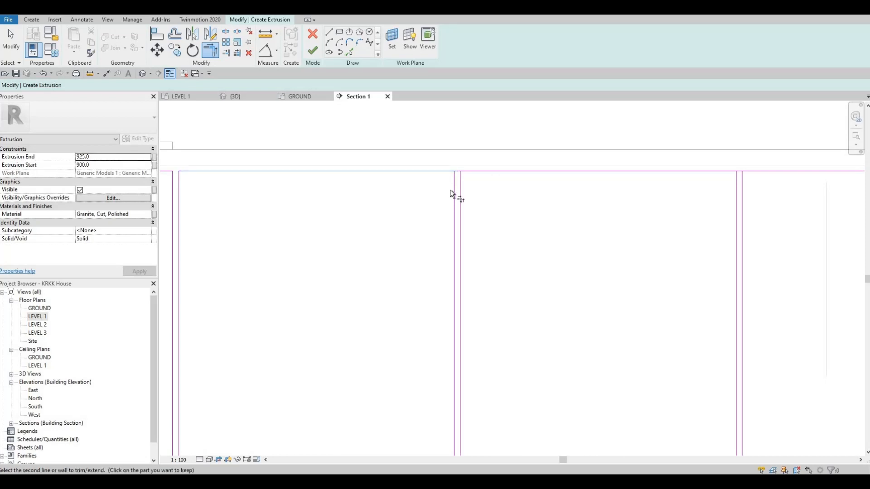
{"action": "left_click", "coordinate": [454, 193]}
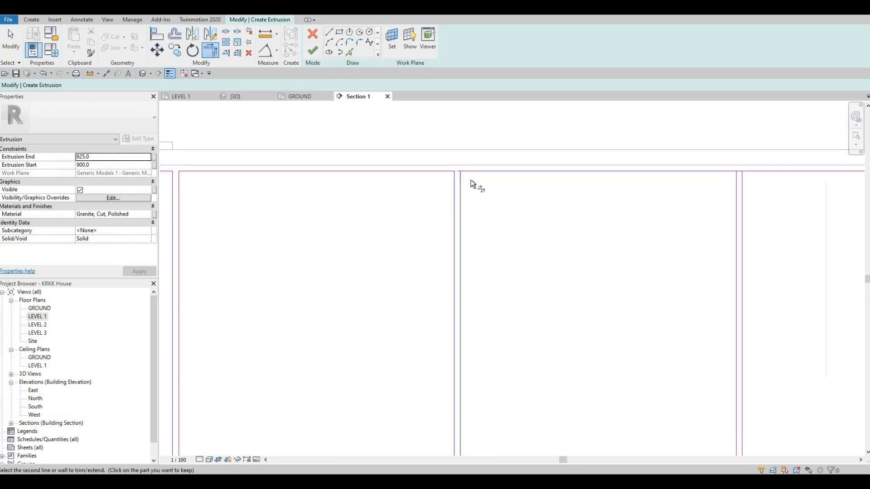
{"action": "left_click", "coordinate": [493, 174]}
- Trim the top line to corners with the dividing lines at the last two gaps before the cabinet's right end
{"action": "middle_click_drag", "start_coordinate": [844, 198], "coordinate": [480, 175]}
{"action": "scroll", "coordinate": [481, 174], "scroll_direction": "down", "scroll_amount": 1}
{"action": "left_click", "coordinate": [586, 156]}
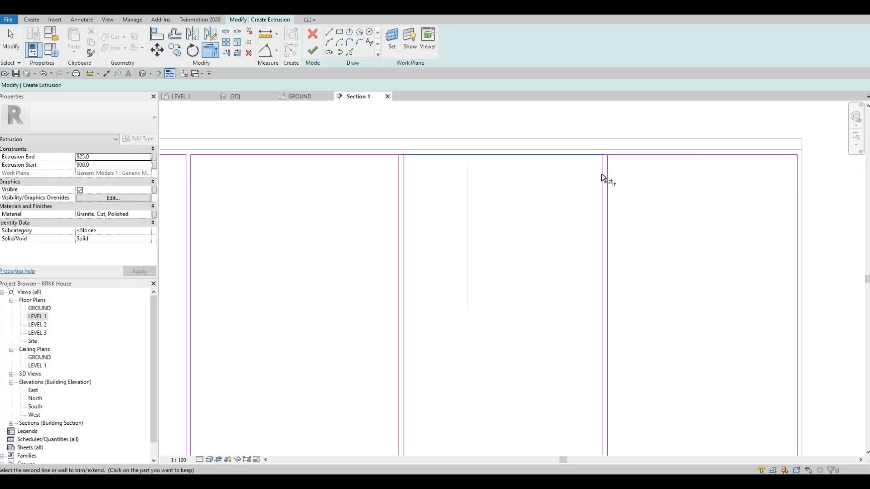
{"action": "left_click", "coordinate": [604, 167]}
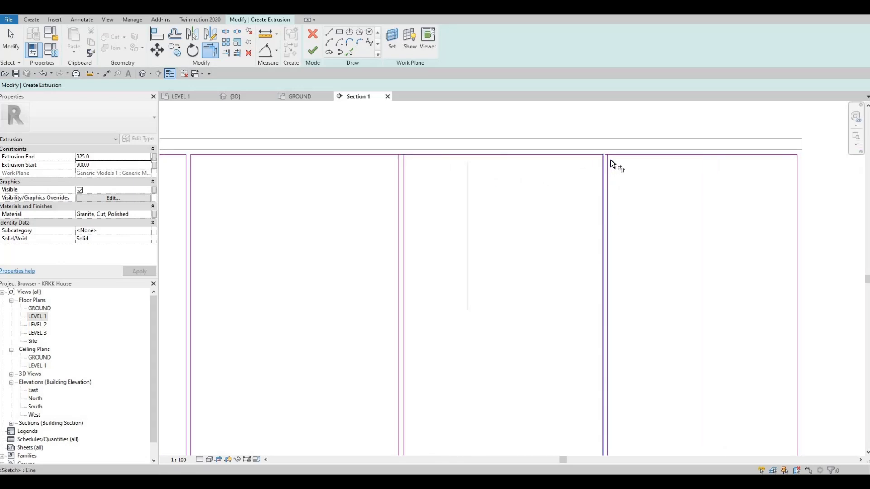
{"action": "left_click", "coordinate": [620, 155]}
{"action": "left_click", "coordinate": [606, 174]}
{"action": "scroll", "coordinate": [609, 292], "scroll_direction": "down", "scroll_amount": 3}
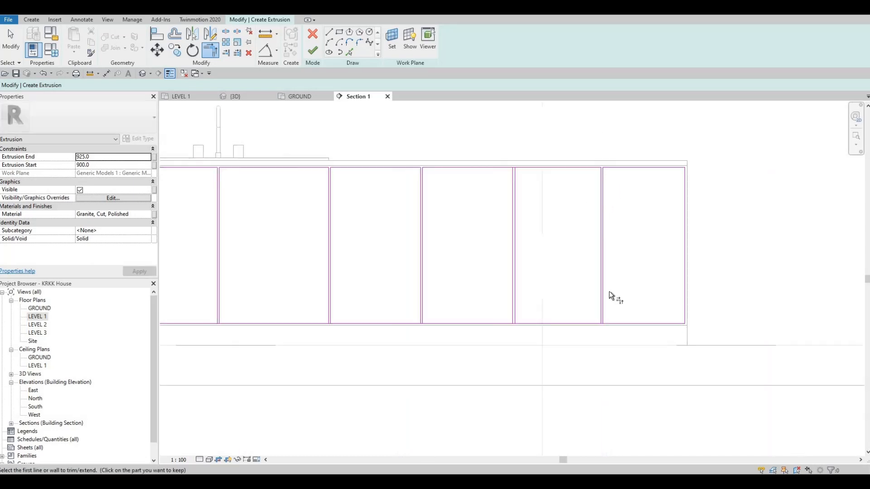
- Trim the bottom line to corners with the dividing lines at the first two gaps from the cabinet's right end
{"action": "middle_click_drag", "start_coordinate": [609, 291], "coordinate": [567, 224]}
{"action": "scroll", "coordinate": [564, 222], "scroll_direction": "up", "scroll_amount": 2}
{"action": "left_click", "coordinate": [556, 215]}
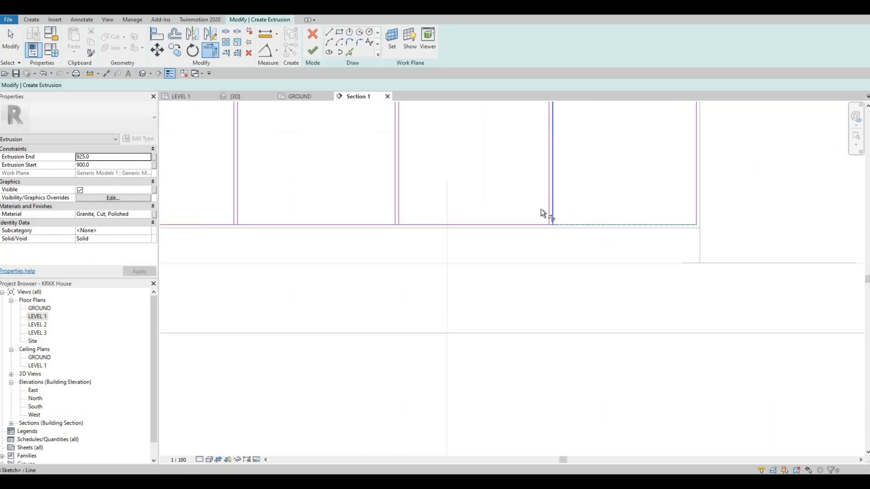
{"action": "left_click", "coordinate": [535, 225]}
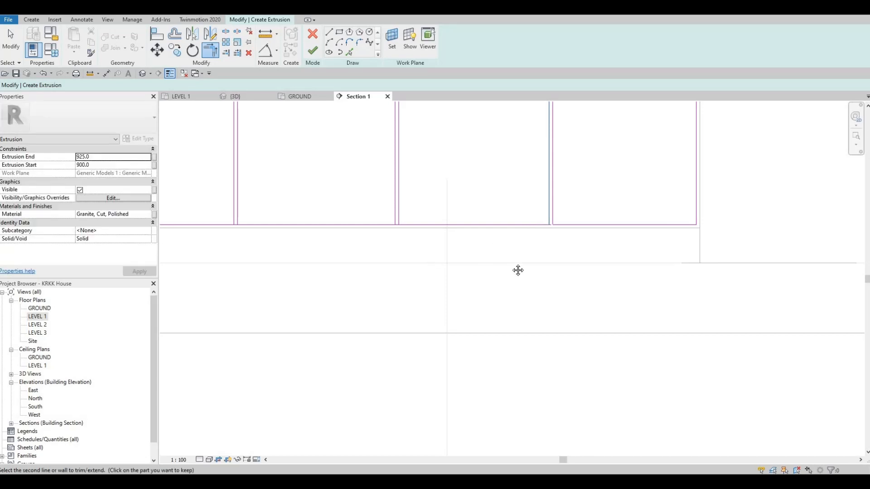
{"action": "scroll", "coordinate": [491, 242], "scroll_direction": "up", "scroll_amount": 3}
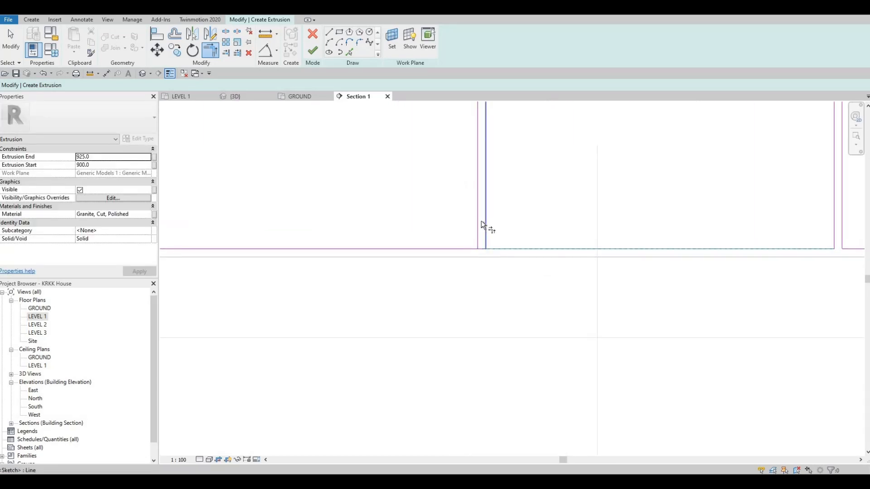
{"action": "mouse_move", "coordinate": [497, 248]}
{"action": "middle_mouse_down"}
{"action": "mouse_move", "coordinate": [555, 239]}
{"action": "mouse_move", "coordinate": [711, 260]}
{"action": "mouse_move", "coordinate": [704, 245]}
{"action": "middle_mouse_up"}
{"action": "left_click", "coordinate": [684, 219]}
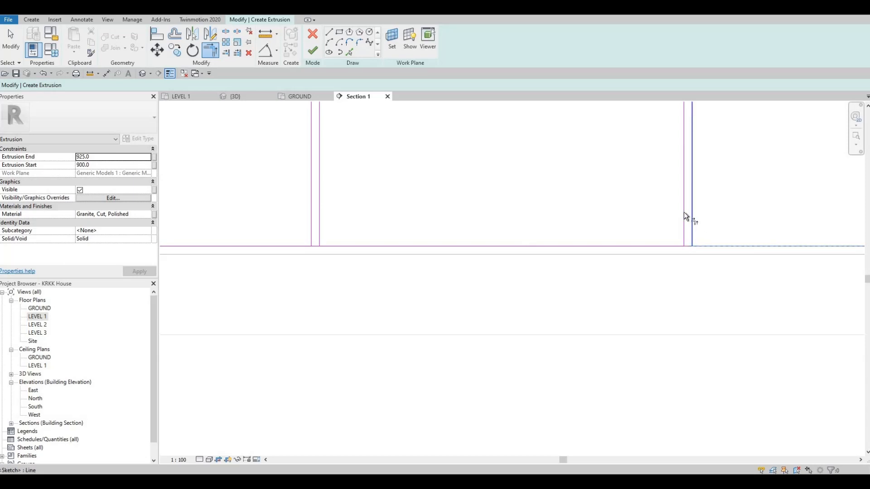
{"action": "left_click", "coordinate": [662, 247]}
{"action": "left_click", "coordinate": [661, 247]}
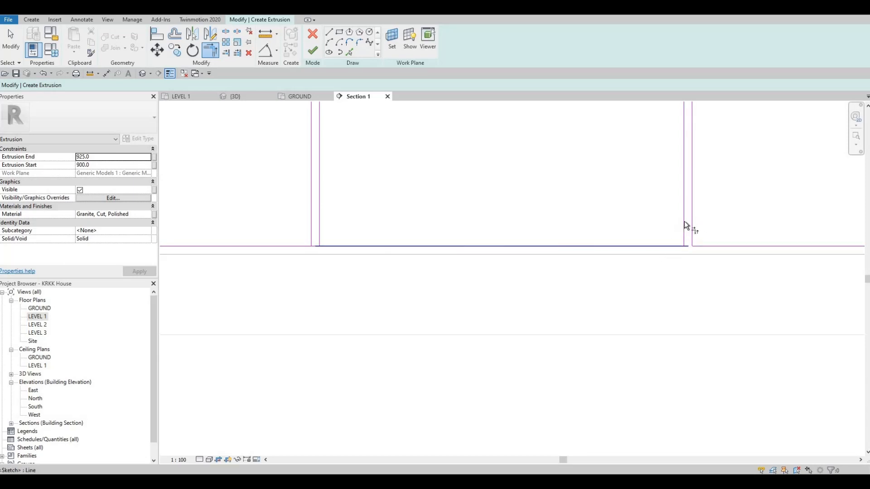
- Trim the bottom line to corners with the dividing lines from the third gap from the right end through the sink's centre gap
{"action": "middle_click_drag", "start_coordinate": [336, 246], "coordinate": [574, 281]}
{"action": "left_click", "coordinate": [574, 281]}
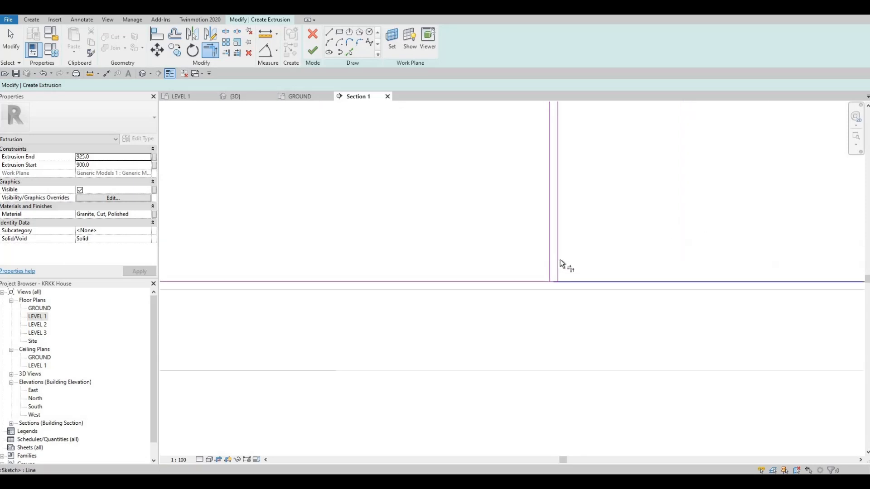
{"action": "left_click", "coordinate": [557, 251]}
{"action": "left_click", "coordinate": [548, 256]}
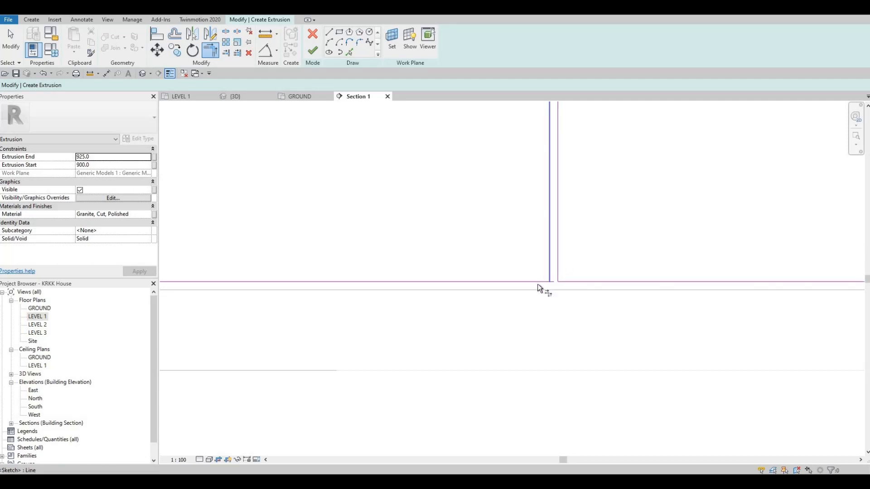
{"action": "left_click", "coordinate": [460, 283]}
{"action": "middle_click_drag", "start_coordinate": [605, 285], "coordinate": [507, 301]}
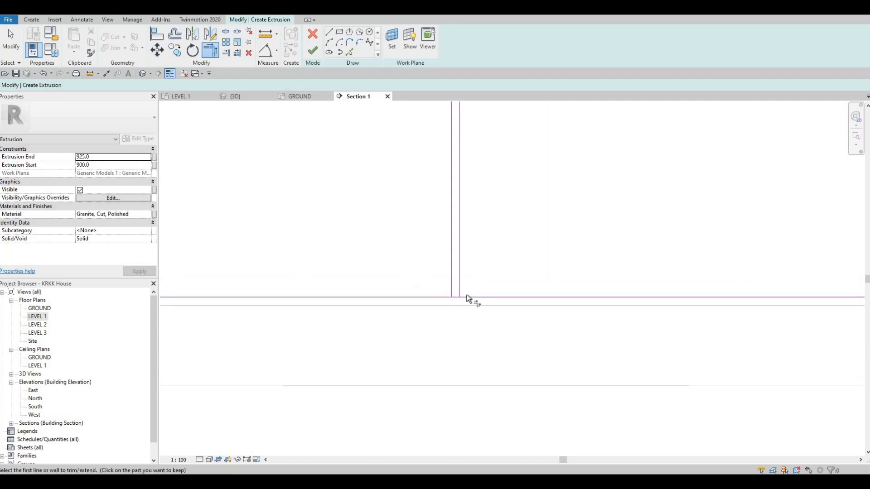
{"action": "left_click", "coordinate": [450, 268]}
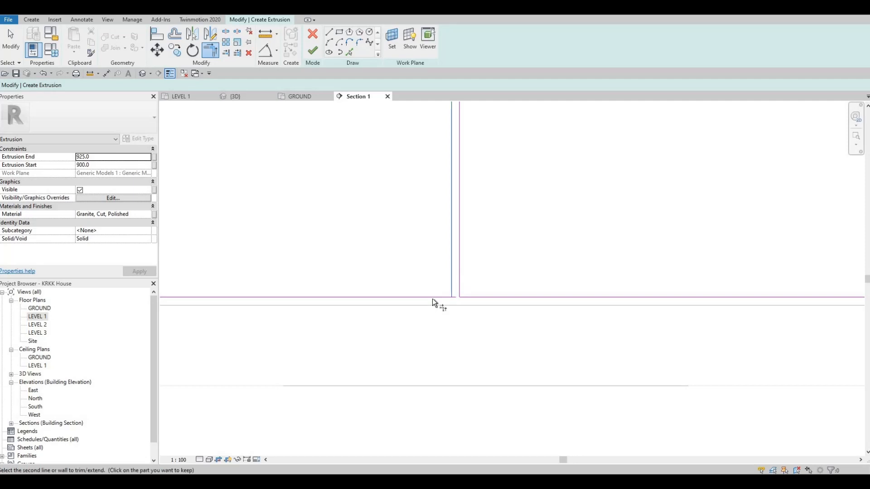
{"action": "left_click", "coordinate": [432, 298]}
- Trim the bottom line to corners with the dividing lines at the three remaining gaps toward the cabinet's left end
{"action": "middle_click_drag", "start_coordinate": [523, 330], "coordinate": [554, 361]}
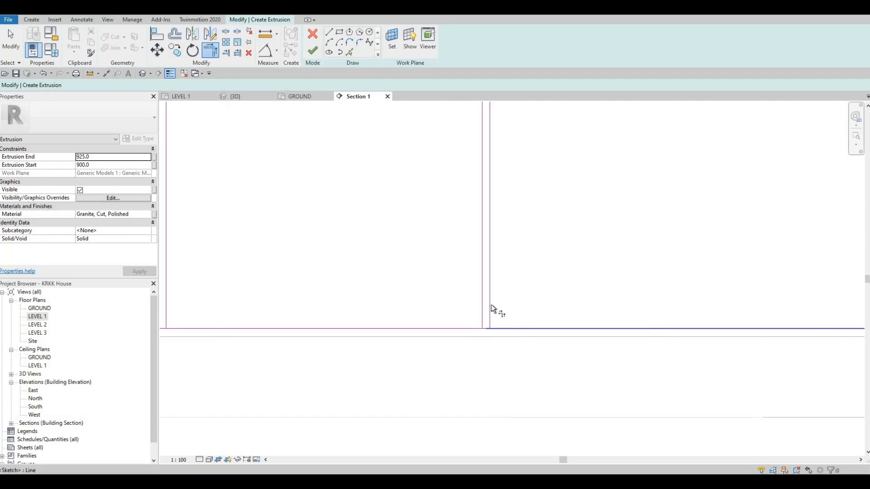
{"action": "left_click", "coordinate": [491, 304]}
{"action": "left_click", "coordinate": [480, 295]}
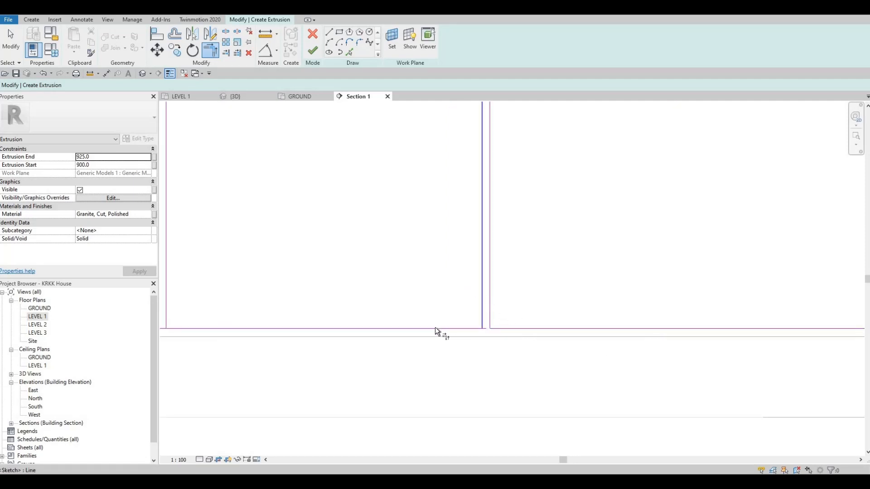
{"action": "left_click", "coordinate": [435, 328]}
{"action": "middle_click_drag", "start_coordinate": [505, 329], "coordinate": [522, 309]}
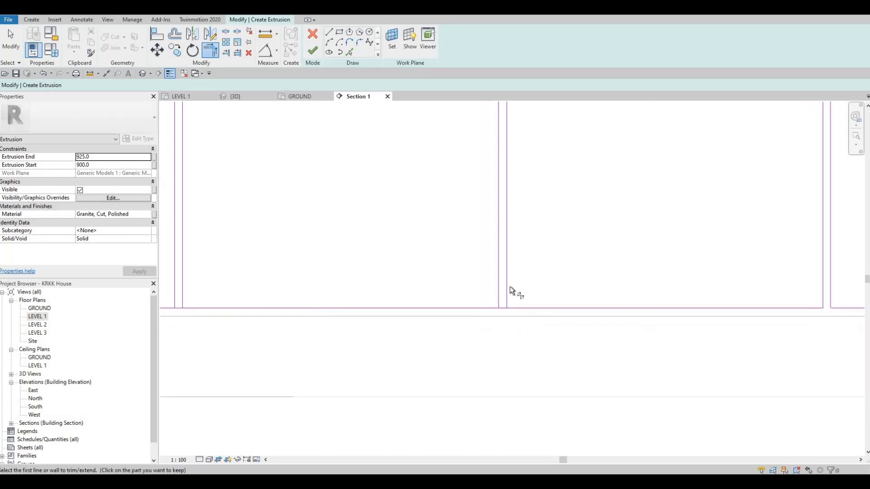
{"action": "left_click", "coordinate": [498, 276]}
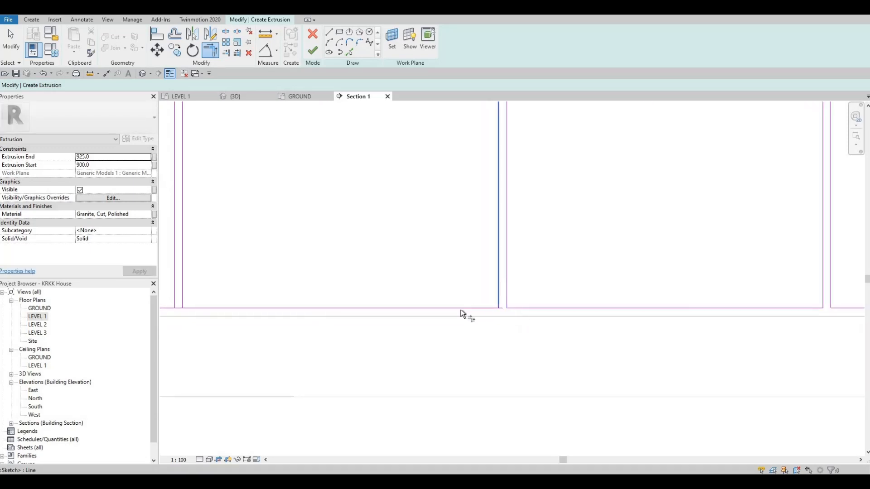
{"action": "left_click", "coordinate": [460, 310]}
{"action": "scroll", "coordinate": [413, 294], "scroll_direction": "down", "scroll_amount": 2}
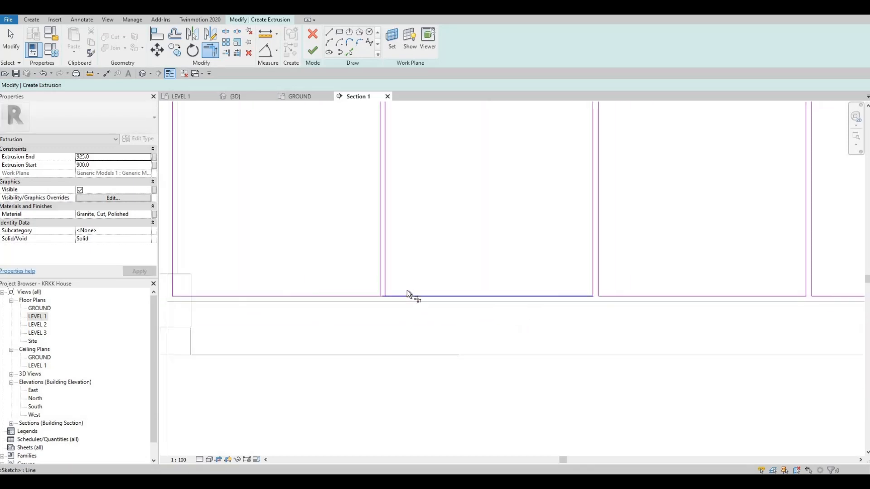
{"action": "left_click", "coordinate": [381, 272]}
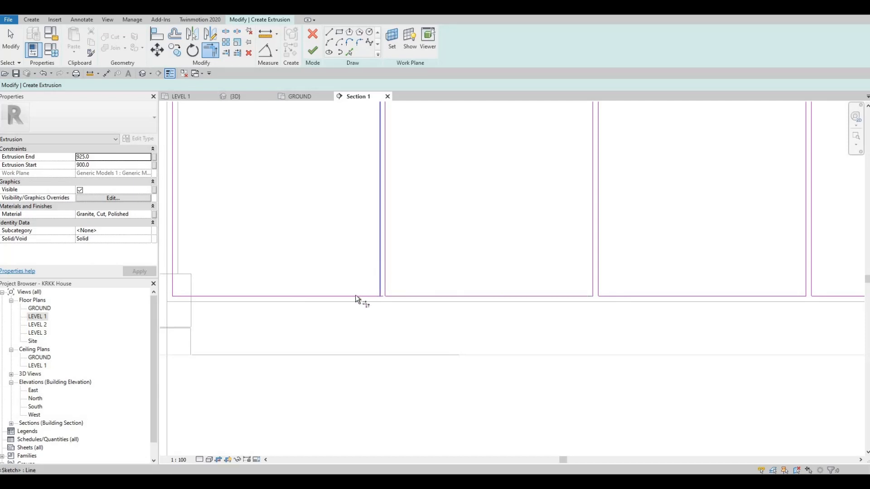
{"action": "left_click", "coordinate": [355, 295]}
- Set the door panels' extrusion start to 0 and end to 10, and assign the Kerto S LVL material
{"action": "scroll", "coordinate": [335, 299], "scroll_direction": "down", "scroll_amount": 4}
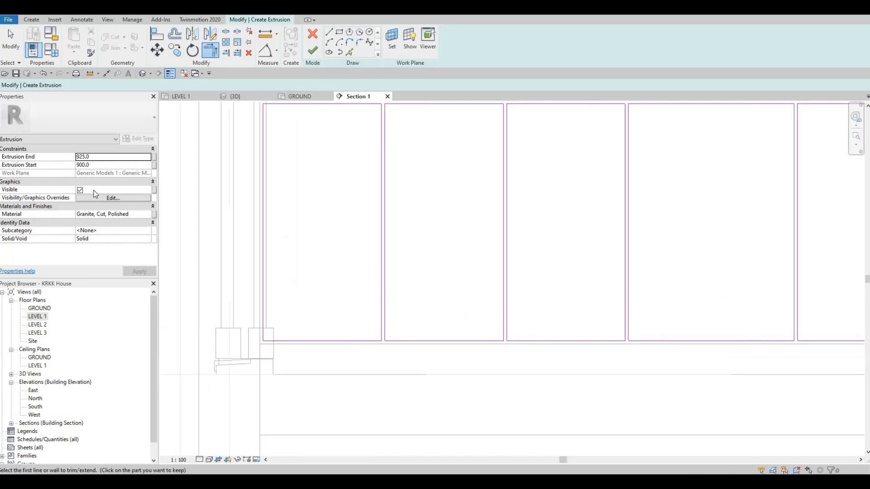
{"action": "left_click", "coordinate": [104, 157]}
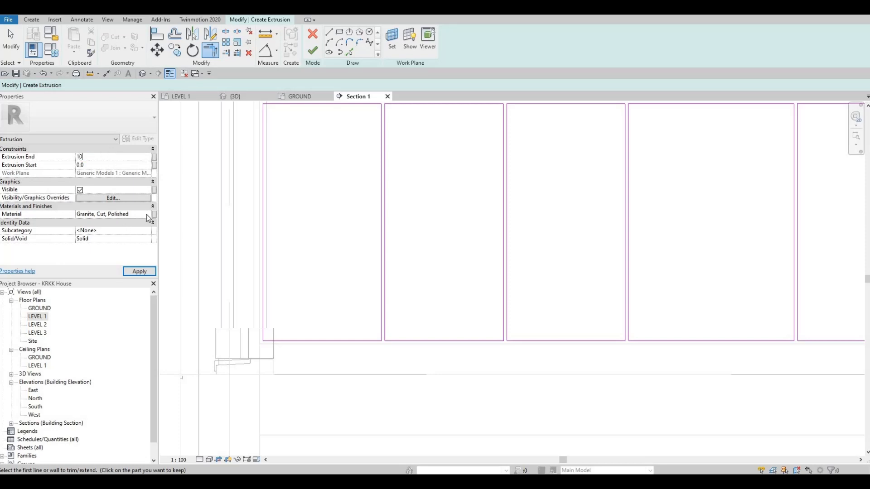
{"action": "left_click", "coordinate": [148, 216]}
{"action": "left_click", "coordinate": [148, 214]}
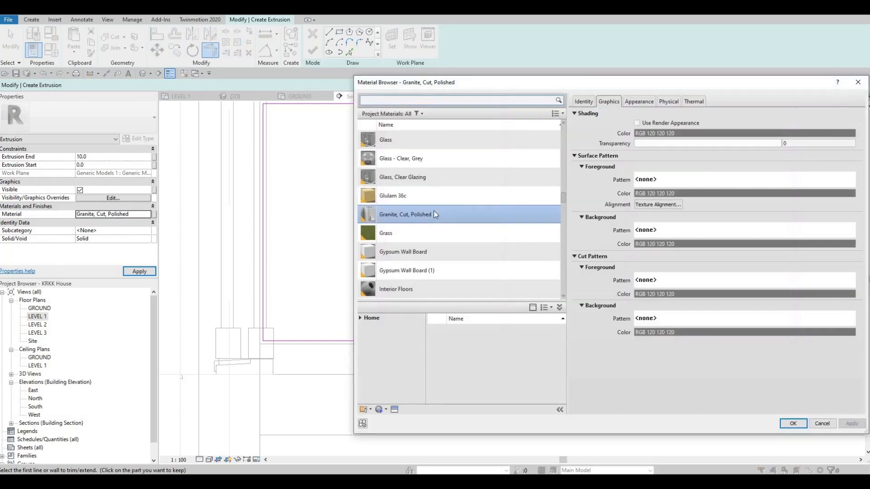
{"action": "scroll", "coordinate": [431, 211], "scroll_direction": "up", "scroll_amount": 15}
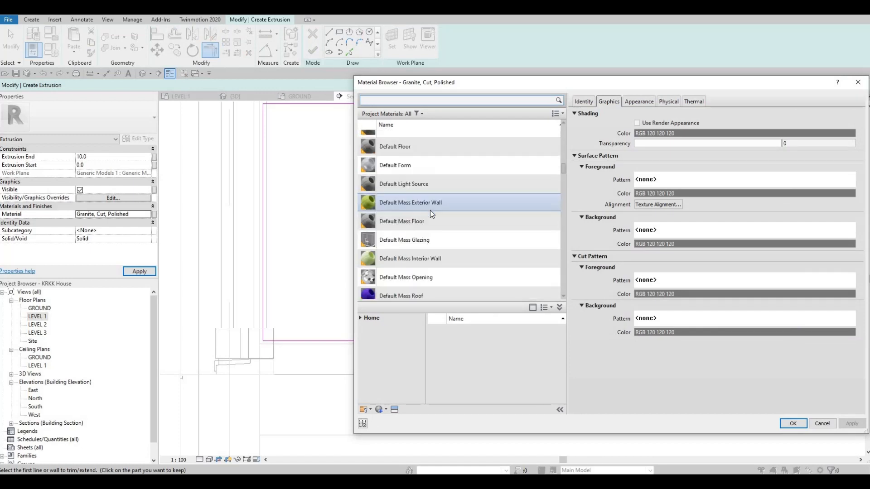
{"action": "scroll", "coordinate": [431, 210], "scroll_direction": "up", "scroll_amount": 5}
{"action": "scroll", "coordinate": [435, 204], "scroll_direction": "down", "scroll_amount": 10}
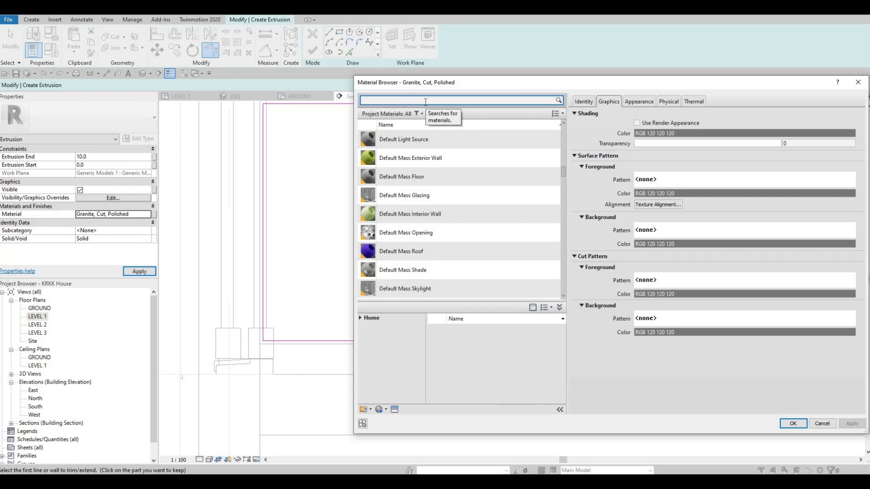
{"action": "type", "text": "k"}
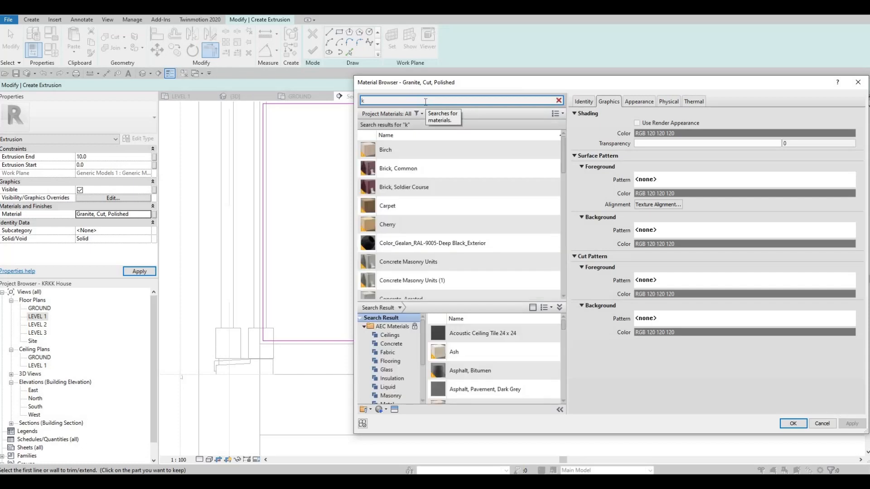
{"action": "type", "text": "e"}
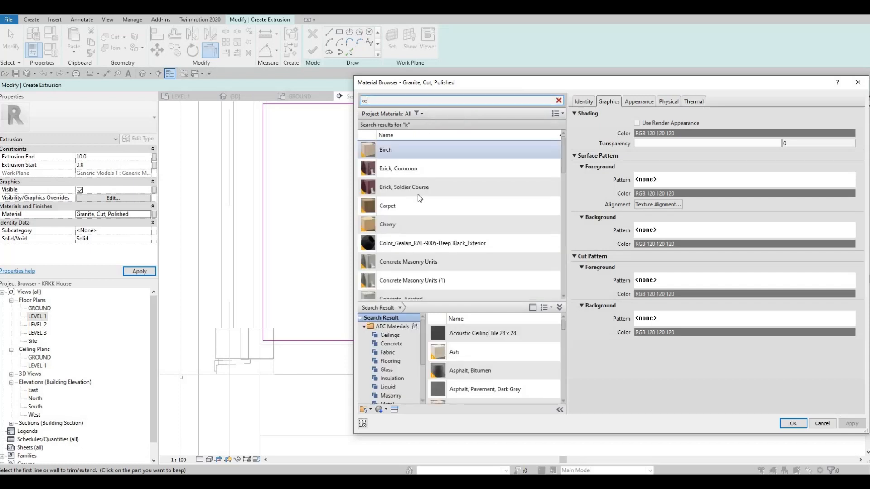
{"action": "left_click", "coordinate": [397, 192]}
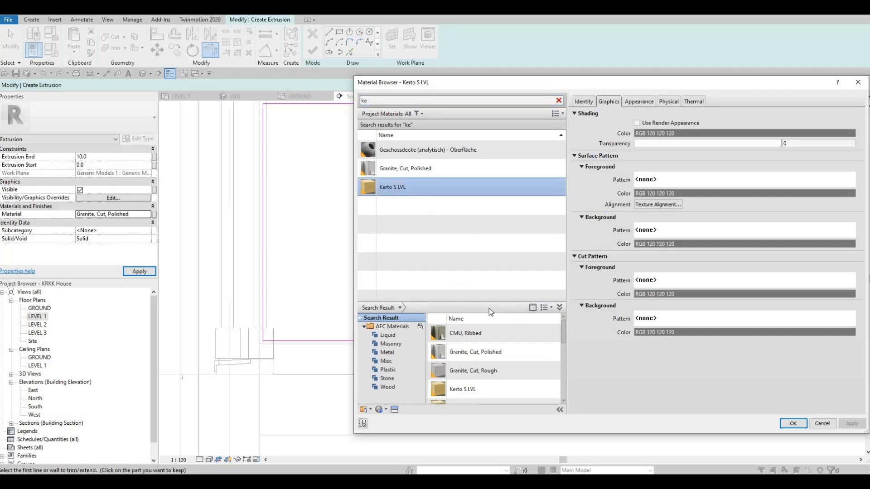
{"action": "left_click", "coordinate": [793, 423]}
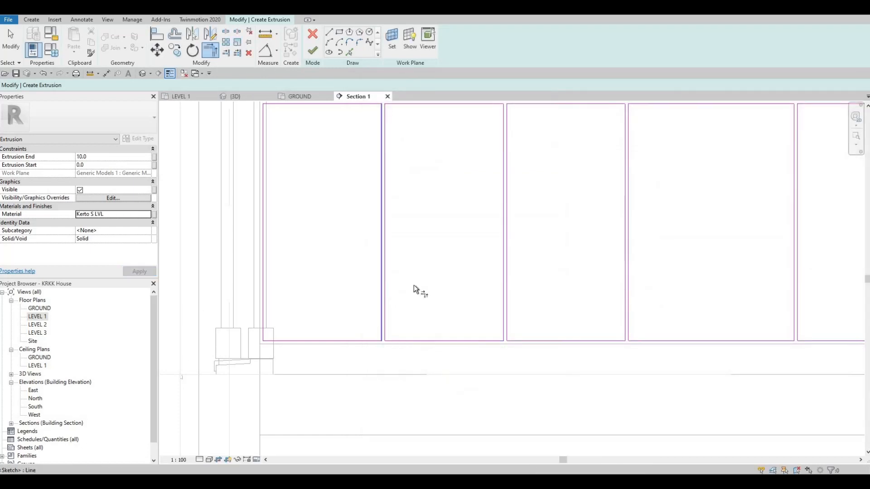
- Try to finish the door panel extrusion and locate the sketch lines that intersect
{"action": "scroll", "coordinate": [291, 237], "scroll_direction": "down", "scroll_amount": 3}
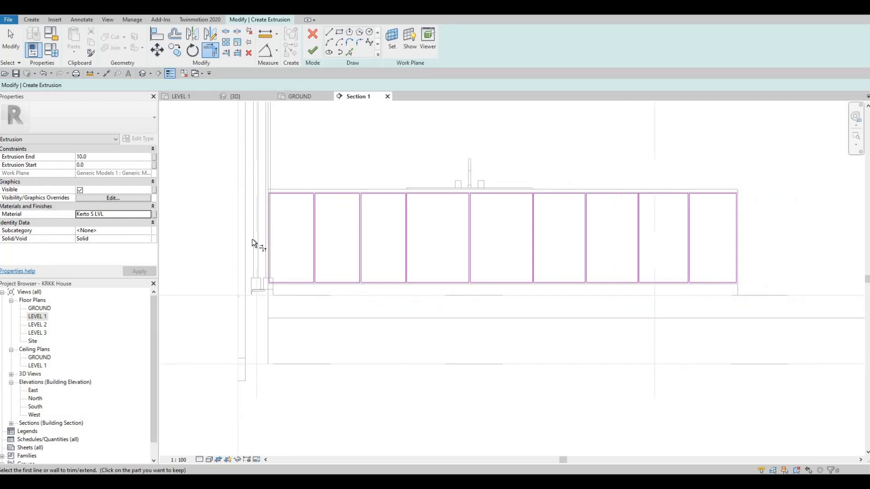
{"action": "scroll", "coordinate": [227, 222], "scroll_direction": "up", "scroll_amount": 2}
{"action": "scroll", "coordinate": [250, 238], "scroll_direction": "up", "scroll_amount": 2}
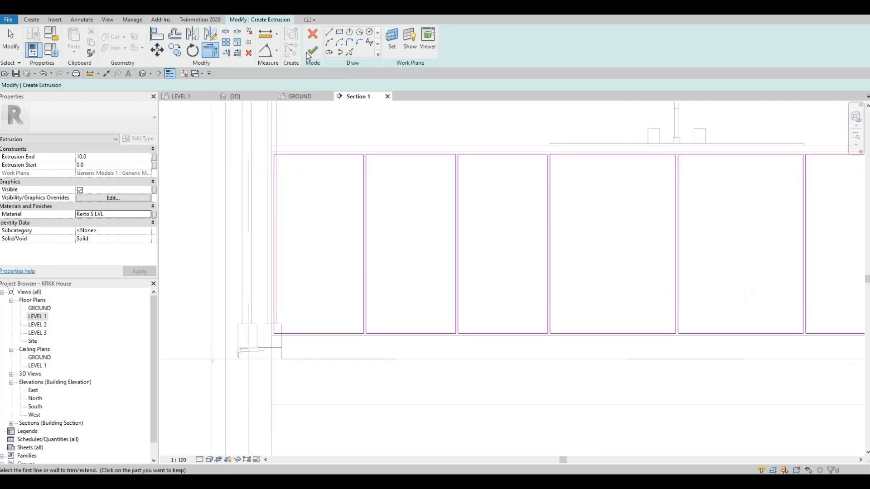
{"action": "left_click", "coordinate": [307, 54]}
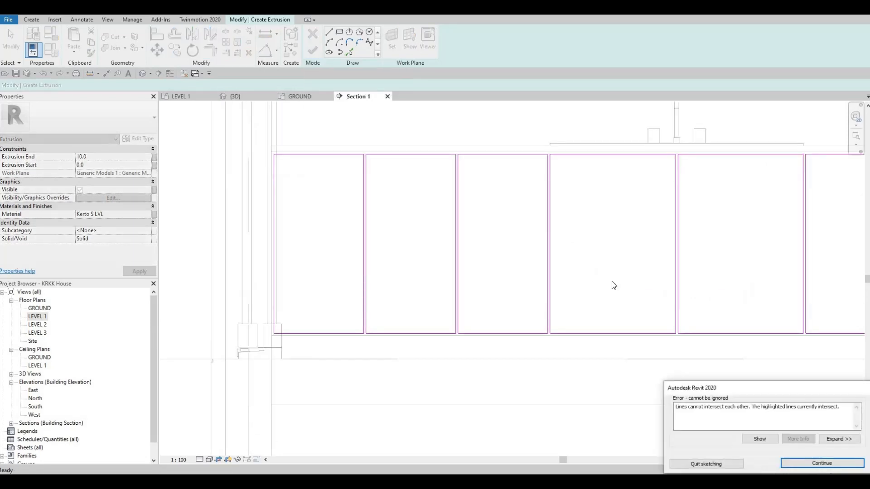
{"action": "left_click", "coordinate": [759, 439]}
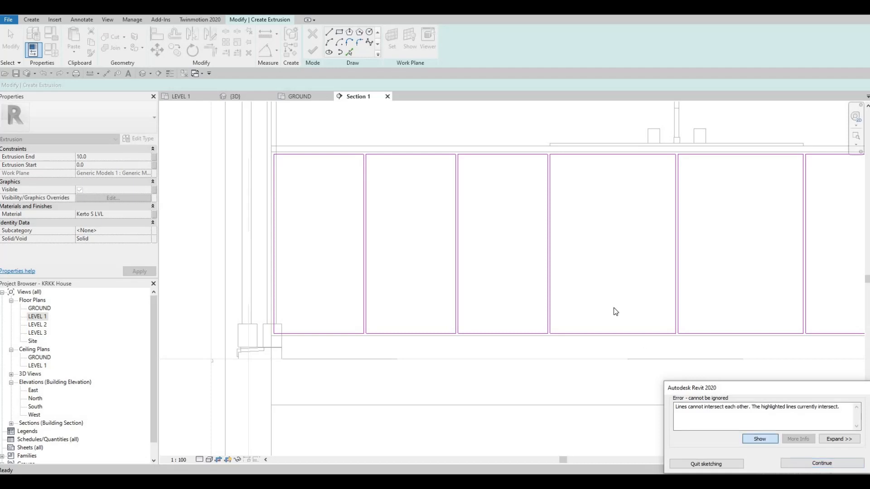
{"action": "scroll", "coordinate": [397, 182], "scroll_direction": "up", "scroll_amount": 4}
{"action": "middle_click_drag", "start_coordinate": [543, 199], "coordinate": [384, 184]}
{"action": "scroll", "coordinate": [383, 185], "scroll_direction": "up", "scroll_amount": 2}
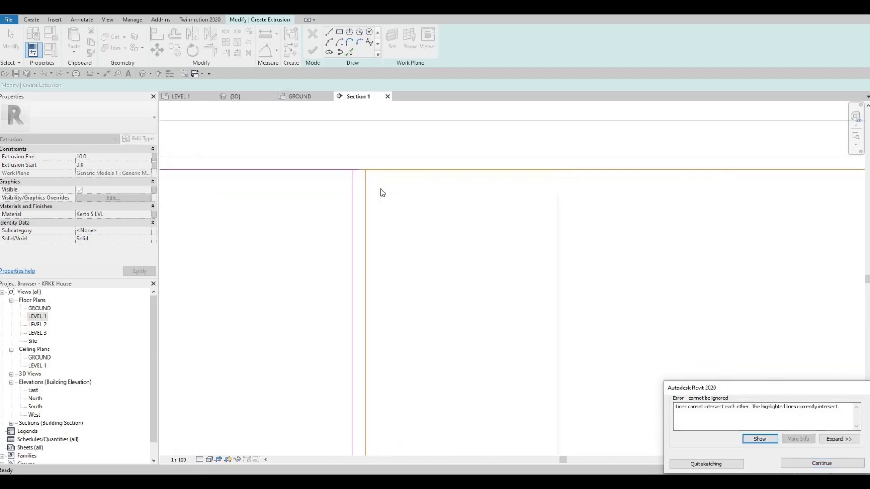
{"action": "key", "text": "Escape"}
- Trim the top line to corners with both dividing lines at the intersecting gap and finish the door panel extrusion sketch
{"action": "key", "text": "t"}
{"action": "key", "text": "r"}
{"action": "left_click", "coordinate": [368, 175]}
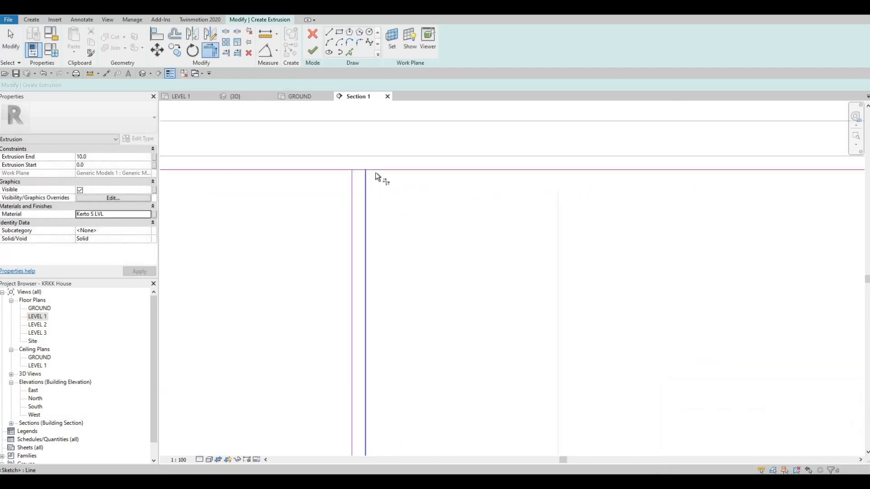
{"action": "left_click", "coordinate": [375, 172]}
{"action": "left_click", "coordinate": [348, 185]}
{"action": "left_click", "coordinate": [341, 171]}
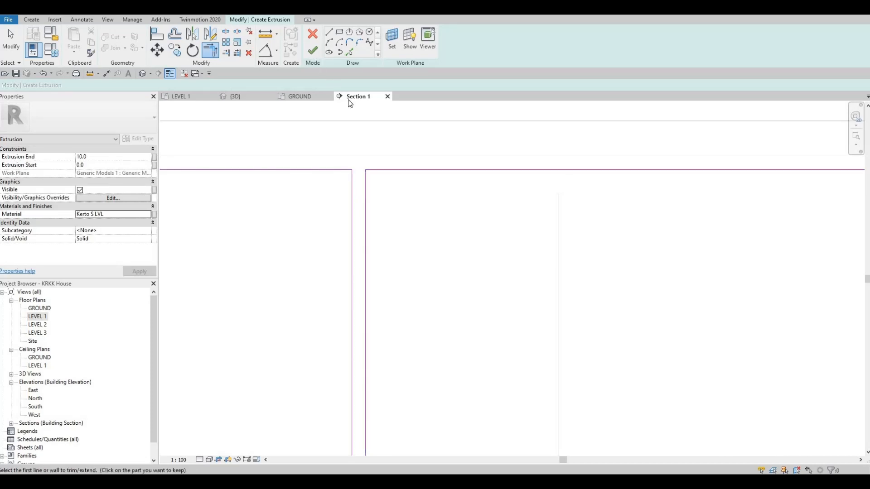
{"action": "scroll", "coordinate": [414, 178], "scroll_direction": "down", "scroll_amount": 6}
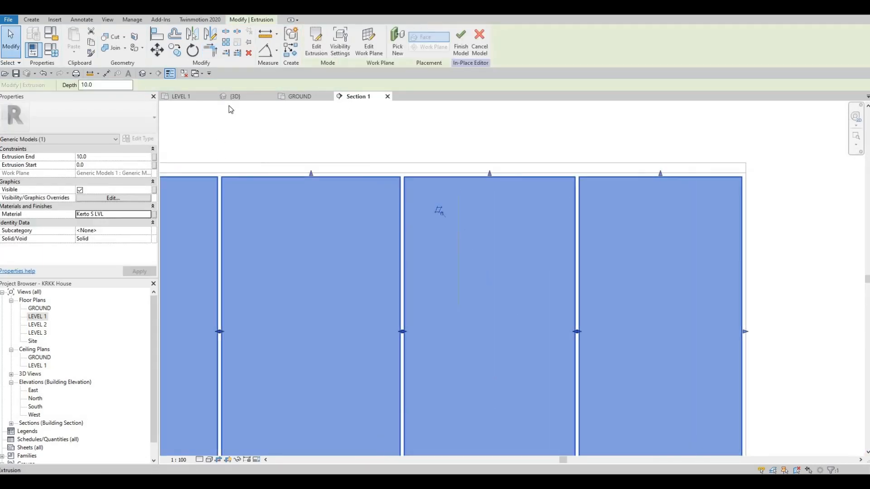
- Check the door panels up close in the 3D view and finish the in-place model
{"action": "left_click", "coordinate": [240, 99]}
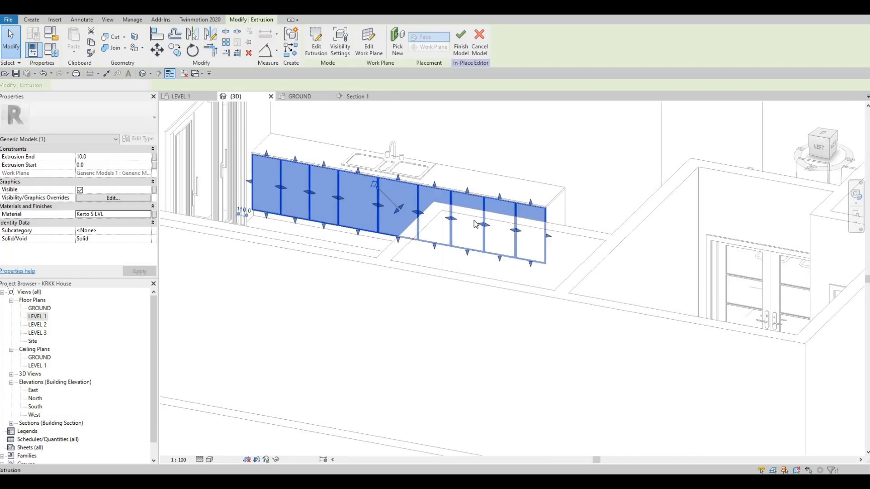
{"action": "scroll", "coordinate": [463, 257], "scroll_direction": "up", "scroll_amount": 3}
{"action": "scroll", "coordinate": [498, 259], "scroll_direction": "up", "scroll_amount": 2}
{"action": "middle_click_drag", "start_coordinate": [504, 258], "coordinate": [535, 293]}
{"action": "scroll", "coordinate": [532, 275], "scroll_direction": "up", "scroll_amount": 1}
{"action": "middle_click_drag", "start_coordinate": [409, 169], "coordinate": [480, 176], "text": "shift"}
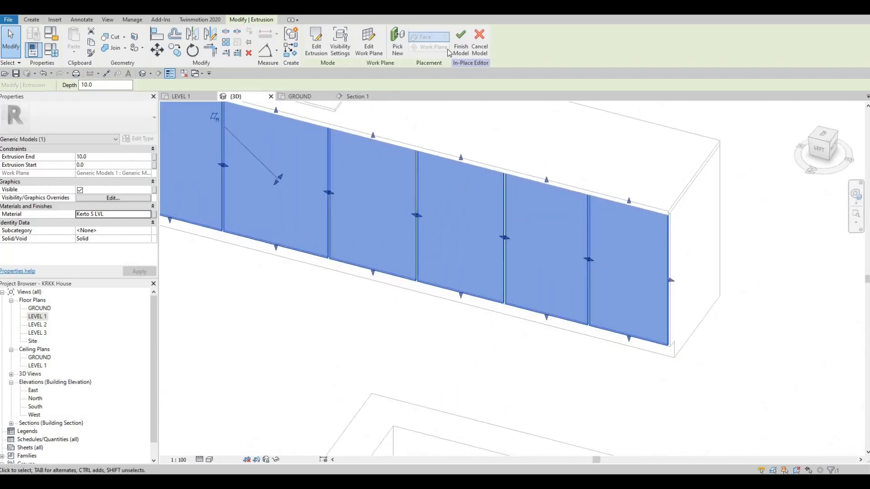
{"action": "left_click", "coordinate": [461, 43]}
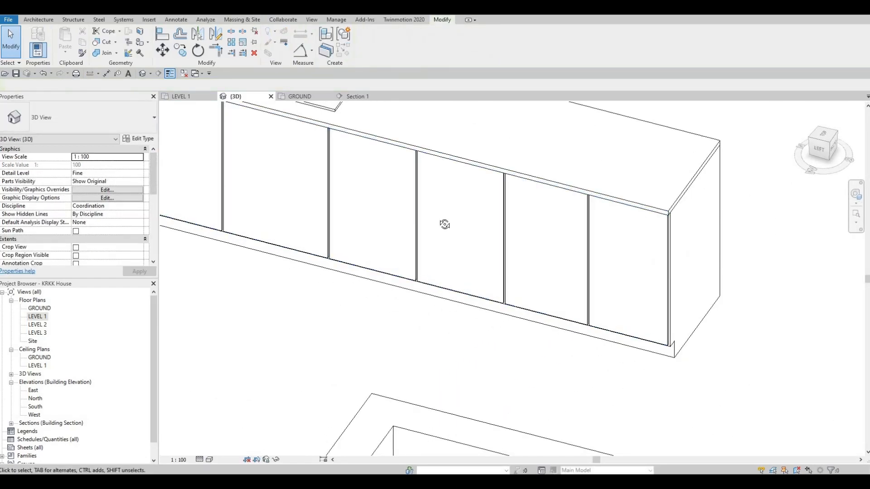
- Examine how the door panels meet the countertop and cabinet body at the cabinet's end corner
{"action": "middle_click_drag", "start_coordinate": [394, 223], "coordinate": [400, 290], "text": "shift"}
{"action": "scroll", "coordinate": [394, 285], "scroll_direction": "up", "scroll_amount": 2}
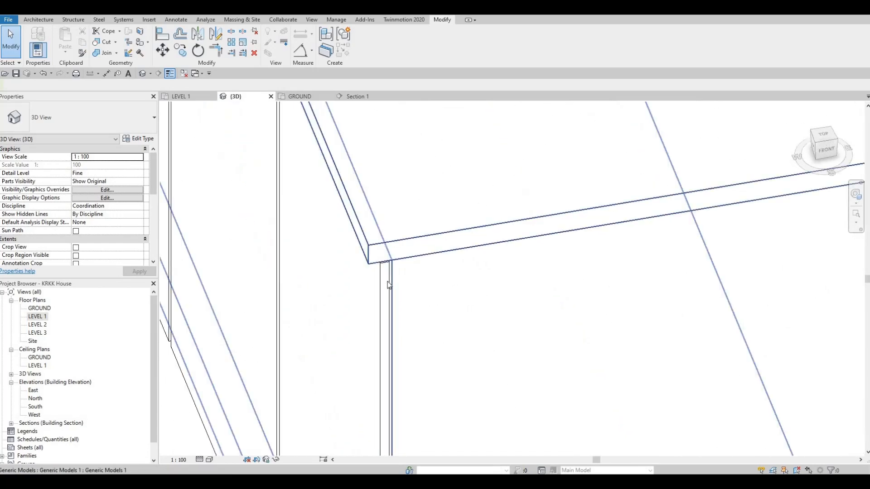
{"action": "left_click", "coordinate": [394, 270]}
{"action": "scroll", "coordinate": [395, 270], "scroll_direction": "up", "scroll_amount": 2}
{"action": "left_click", "coordinate": [399, 266]}
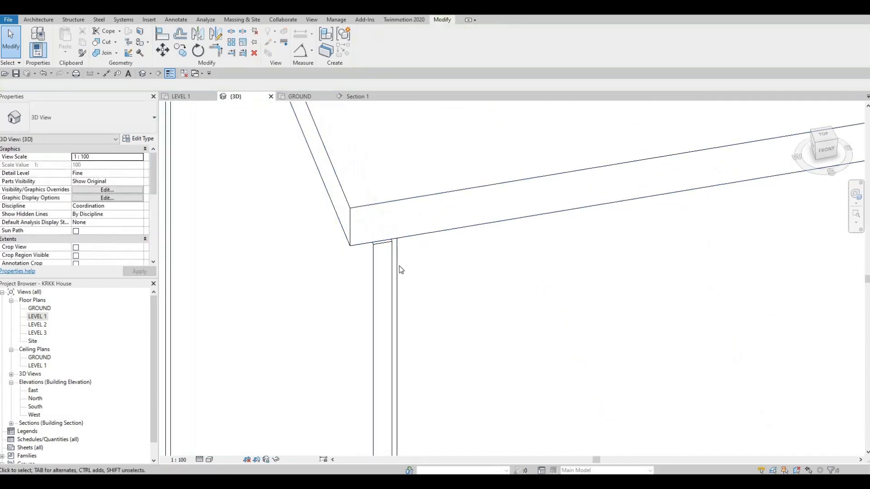
{"action": "left_click", "coordinate": [390, 267]}
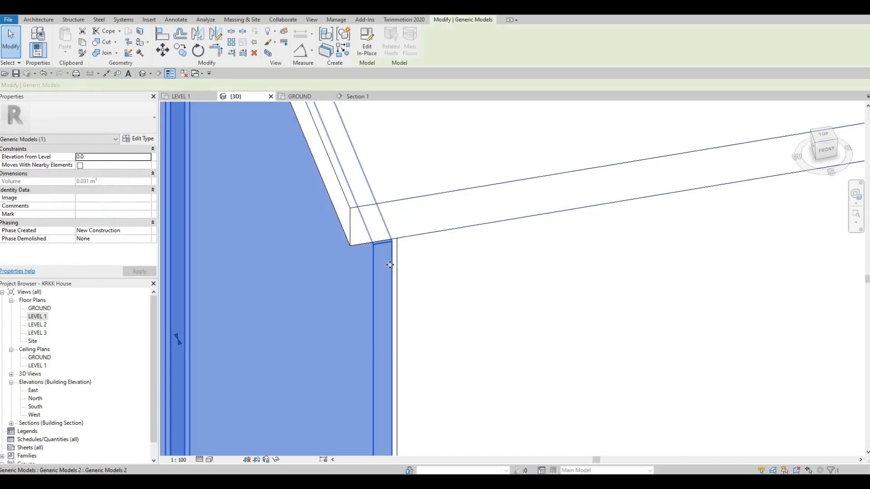
{"action": "middle_click_drag", "start_coordinate": [338, 281], "coordinate": [435, 402], "text": "shift"}
{"action": "left_click", "coordinate": [443, 219]}
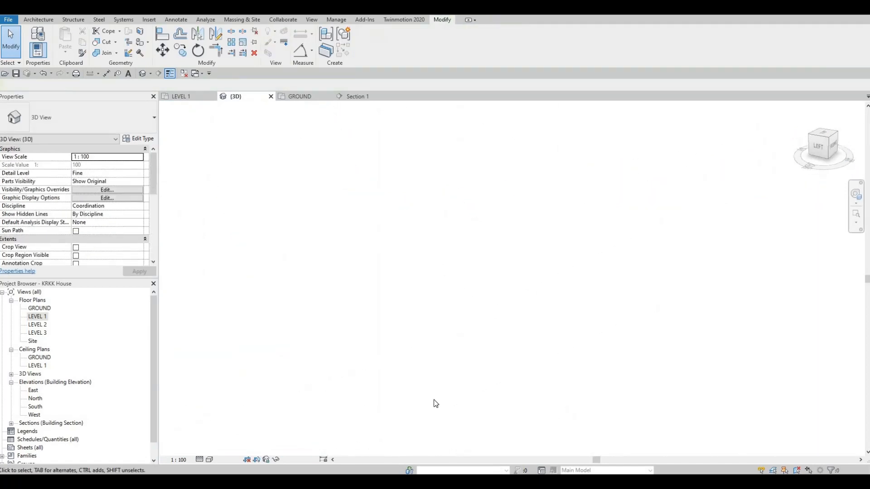
- Examine the whole cabinet front with its door panels and sink in the 3D view
{"action": "scroll", "coordinate": [435, 403], "scroll_direction": "down", "scroll_amount": 2}
{"action": "middle_click_drag", "start_coordinate": [369, 123], "coordinate": [386, 335]}
{"action": "scroll", "coordinate": [386, 336], "scroll_direction": "down", "scroll_amount": 2}
{"action": "middle_click_drag", "start_coordinate": [172, 175], "coordinate": [460, 282]}
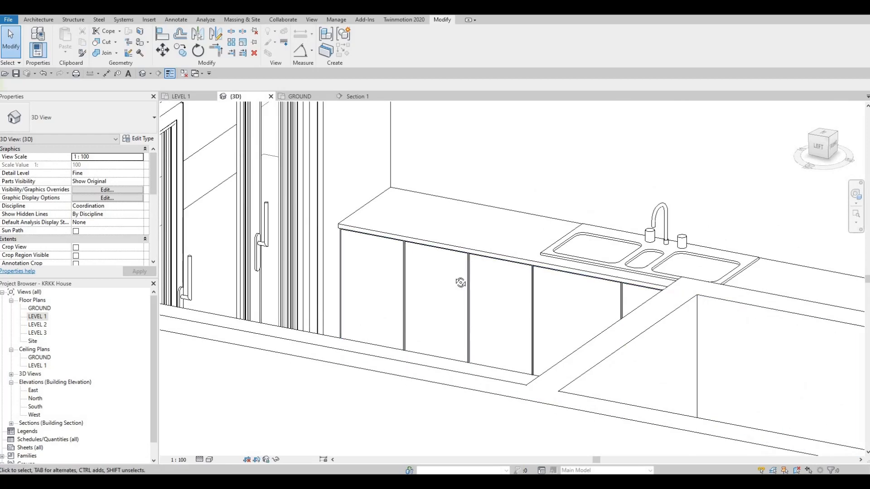
{"action": "middle_click_drag", "start_coordinate": [511, 346], "coordinate": [543, 346], "text": "shift"}
{"action": "middle_click_drag", "start_coordinate": [532, 293], "coordinate": [480, 309], "text": "shift"}
{"action": "scroll", "coordinate": [482, 293], "scroll_direction": "down", "scroll_amount": 3}
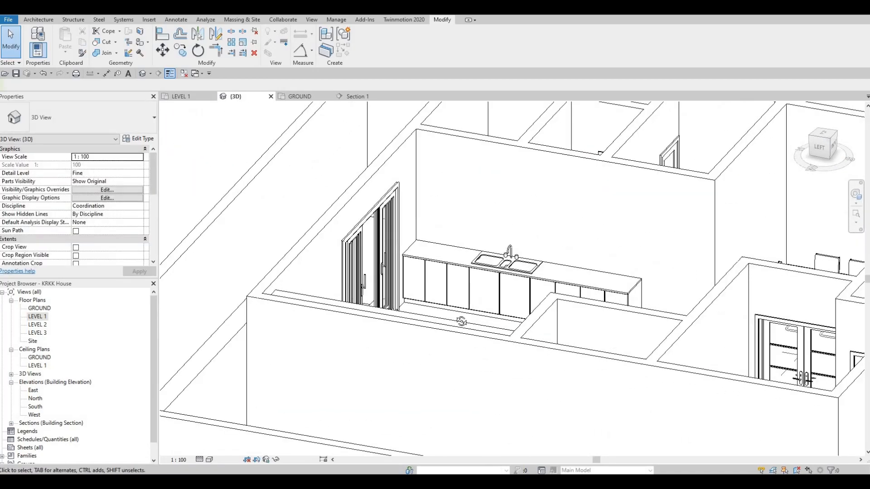
{"action": "middle_click_drag", "start_coordinate": [482, 293], "coordinate": [510, 343], "text": "shift"}
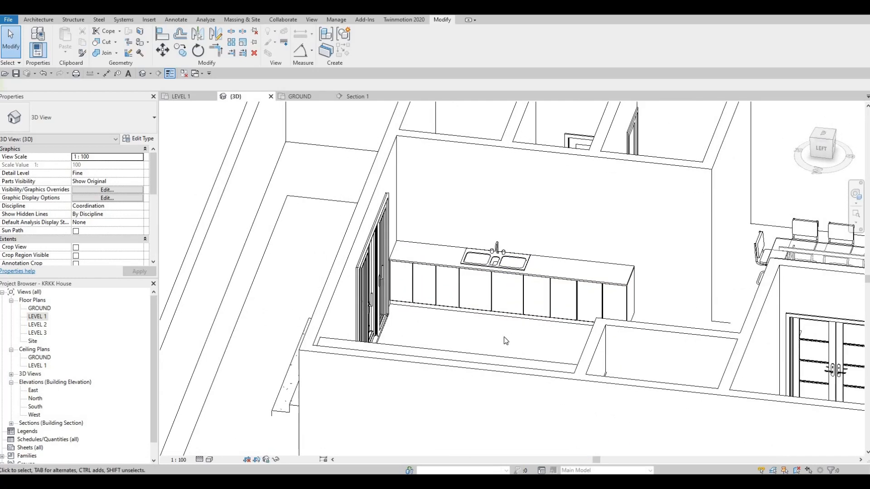
- Open the door panels model for in-place editing and select its panel extrusion
{"action": "scroll", "coordinate": [505, 340], "scroll_direction": "up", "scroll_amount": 4}
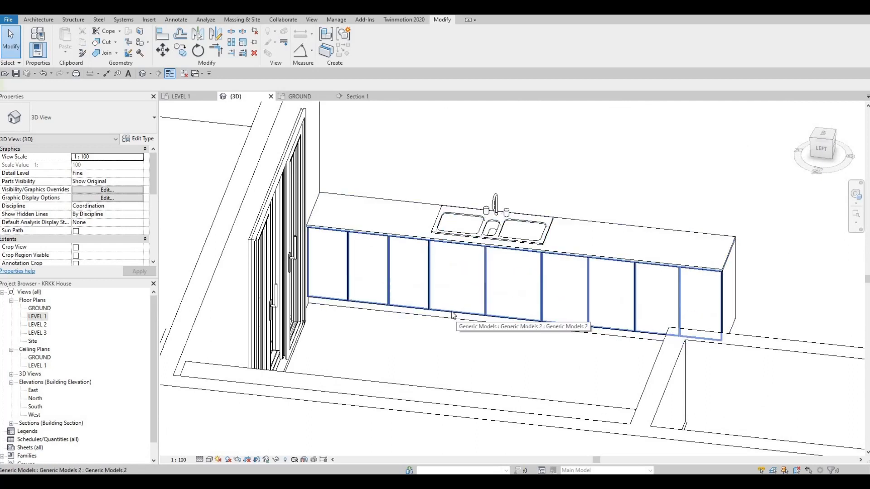
{"action": "left_click", "coordinate": [452, 314]}
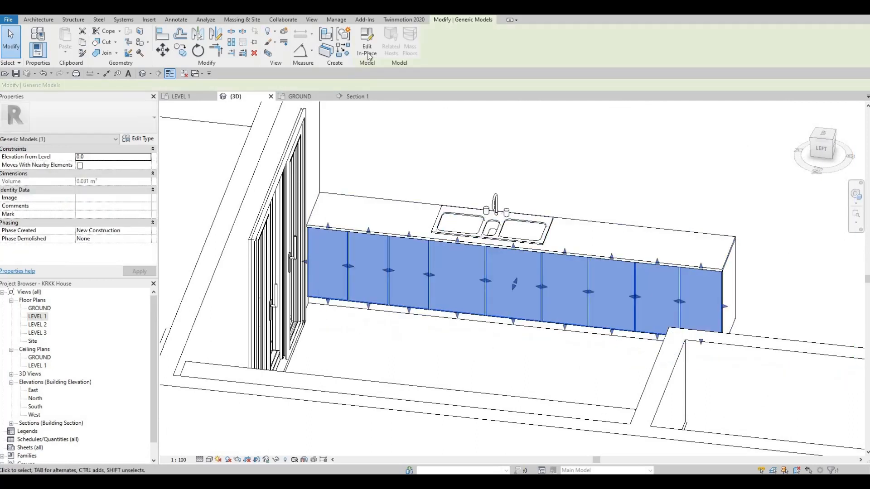
{"action": "left_click", "coordinate": [367, 50]}
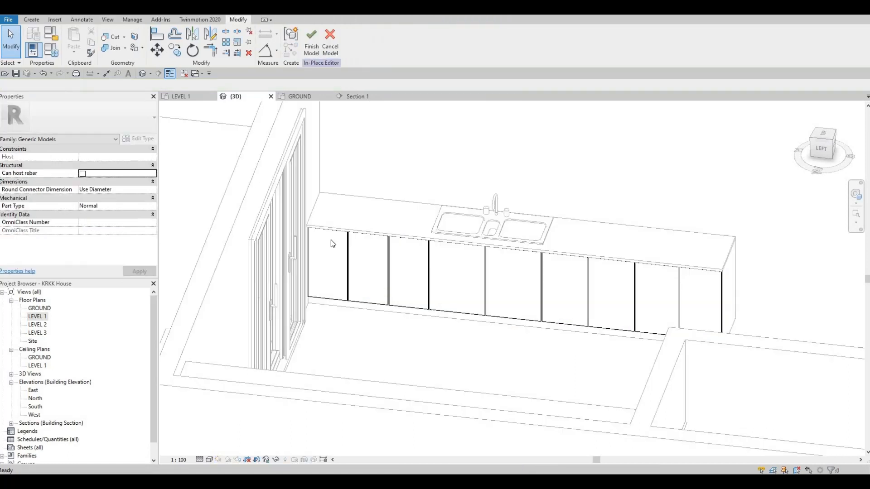
{"action": "left_click", "coordinate": [353, 252]}
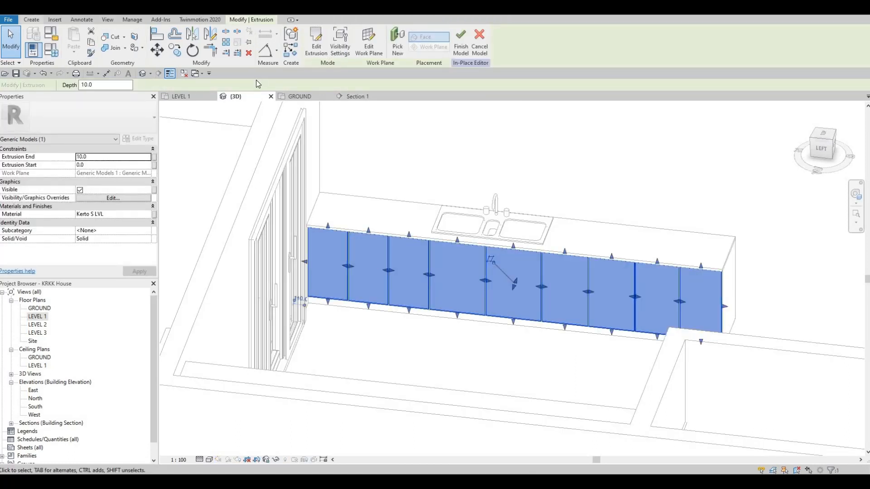
- Start a void sweep and pick the top edge of a door panel below the sink as its path
{"action": "left_click", "coordinate": [31, 19]}
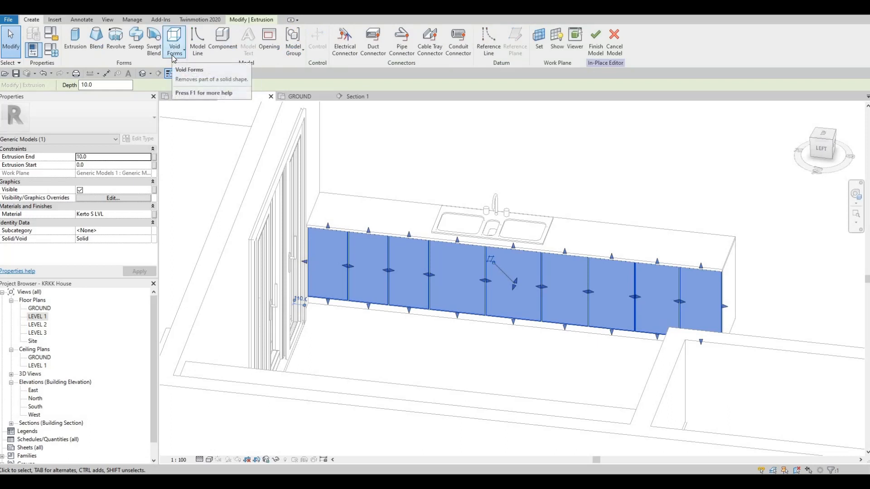
{"action": "left_click", "coordinate": [173, 57]}
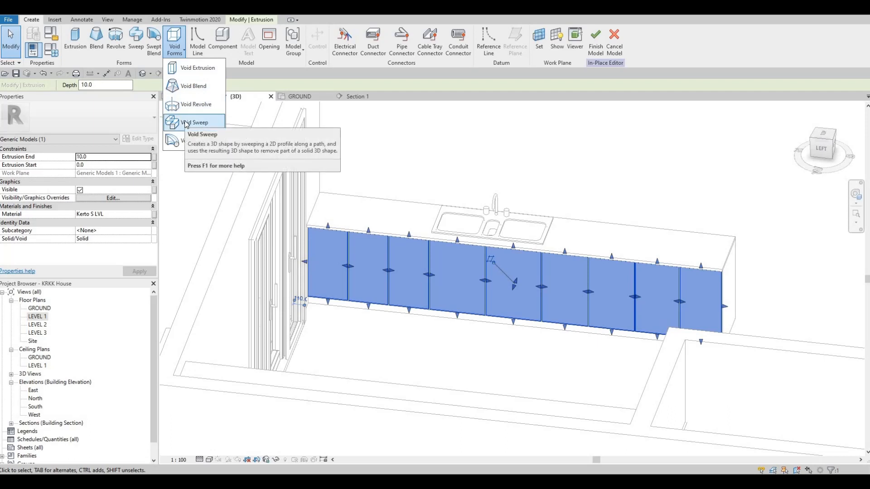
{"action": "left_click", "coordinate": [187, 123]}
{"action": "scroll", "coordinate": [369, 177], "scroll_direction": "up", "scroll_amount": 6}
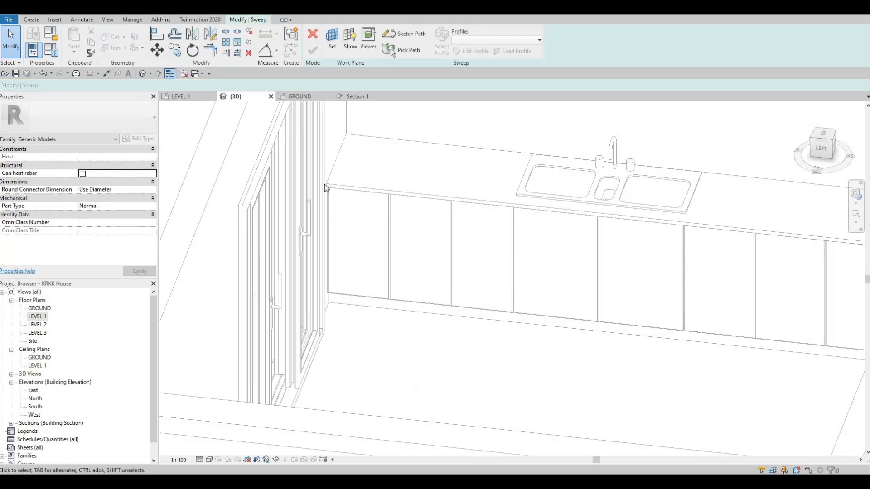
{"action": "middle_click_drag", "start_coordinate": [327, 230], "coordinate": [395, 284], "text": "shift"}
{"action": "scroll", "coordinate": [395, 284], "scroll_direction": "down", "scroll_amount": 3}
{"action": "middle_click_drag", "start_coordinate": [648, 277], "coordinate": [525, 222], "text": "shift"}
{"action": "middle_click_drag", "start_coordinate": [525, 222], "coordinate": [323, 71]}
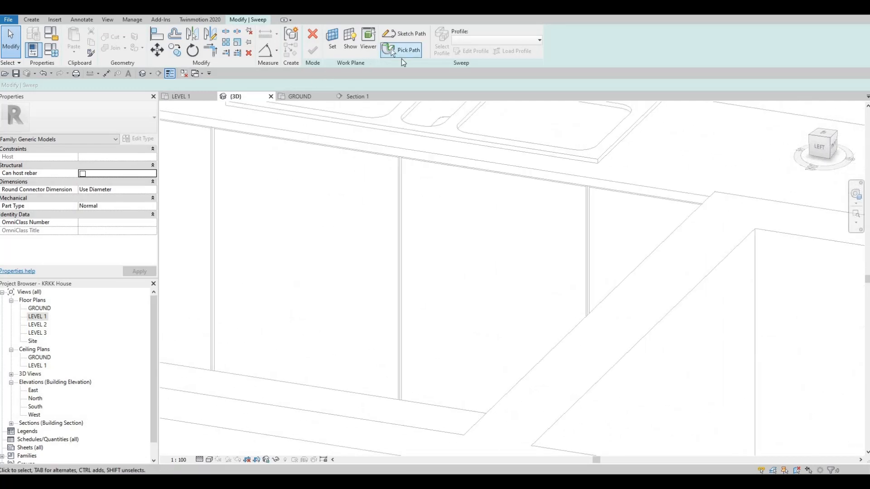
{"action": "left_click", "coordinate": [392, 51]}
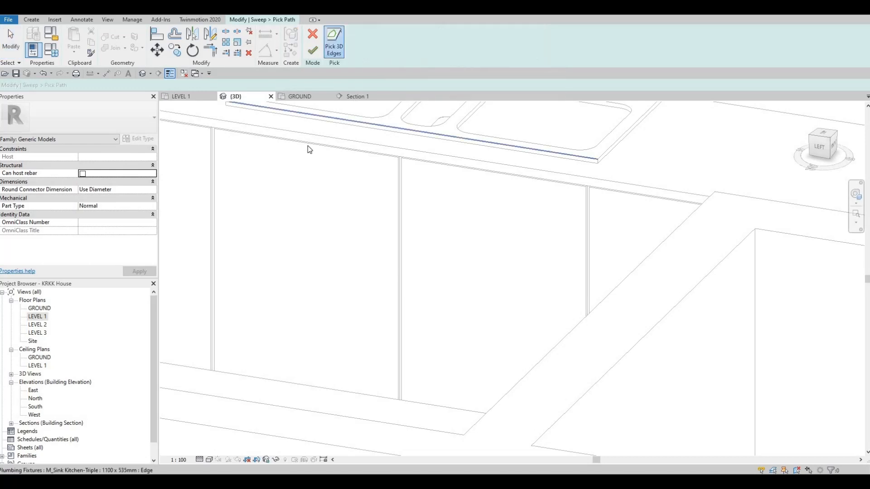
{"action": "scroll", "coordinate": [230, 128], "scroll_direction": "up", "scroll_amount": 2}
{"action": "scroll", "coordinate": [229, 126], "scroll_direction": "up", "scroll_amount": 1}
{"action": "left_click", "coordinate": [229, 124]}
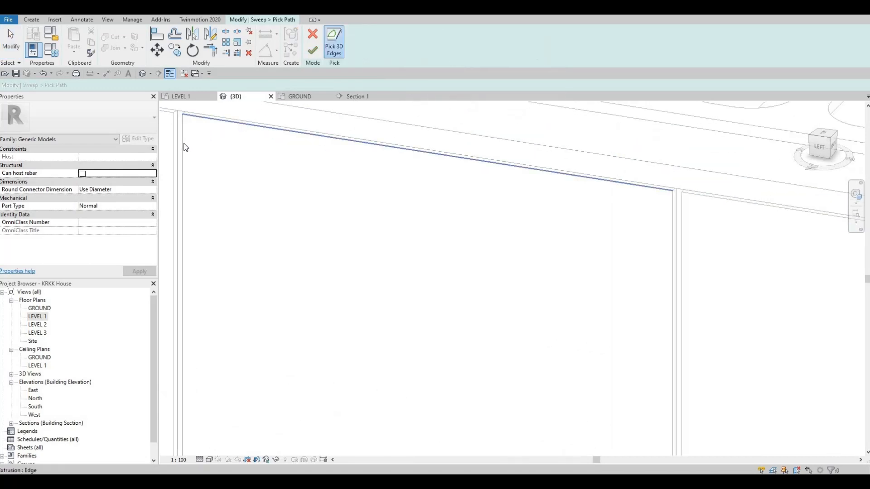
- Pick the side and bottom edges of the same door panel to close the void sweep path, and finish the path
{"action": "middle_click_drag", "start_coordinate": [662, 237], "coordinate": [583, 159]}
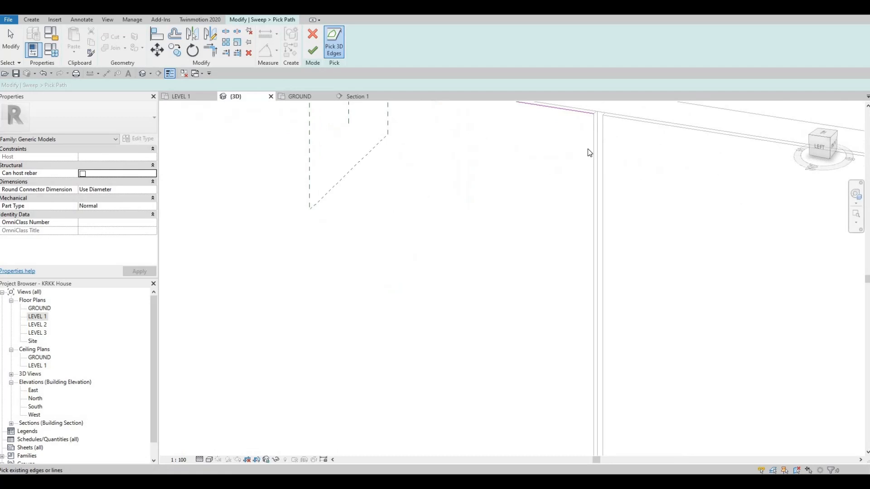
{"action": "left_click", "coordinate": [594, 141]}
{"action": "middle_click_drag", "start_coordinate": [481, 278], "coordinate": [468, 343]}
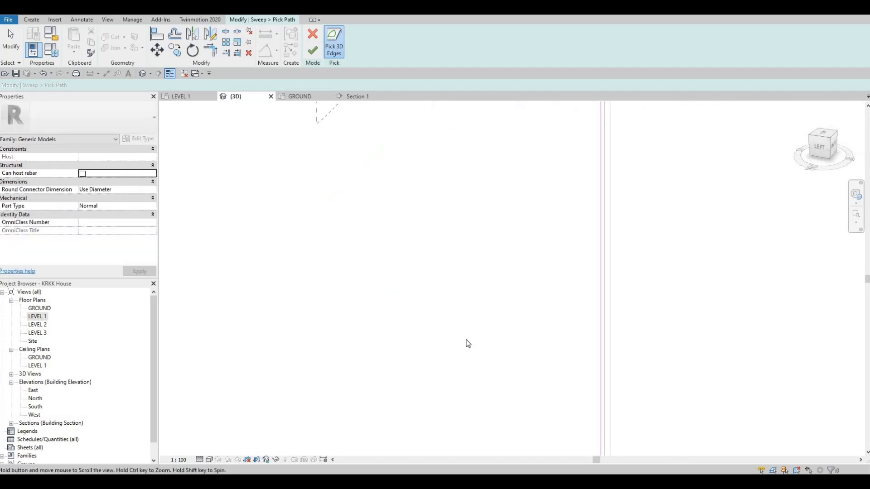
{"action": "scroll", "coordinate": [467, 343], "scroll_direction": "down", "scroll_amount": 3}
{"action": "middle_click_drag", "start_coordinate": [432, 452], "coordinate": [471, 417]}
{"action": "middle_click_drag", "start_coordinate": [449, 386], "coordinate": [433, 369], "text": "shift"}
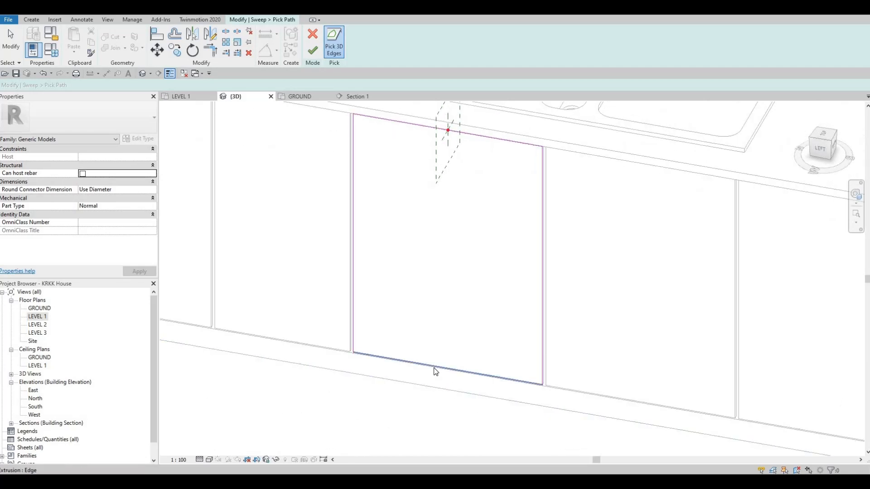
{"action": "key", "text": "Escape"}
{"action": "scroll", "coordinate": [447, 237], "scroll_direction": "up", "scroll_amount": 1}
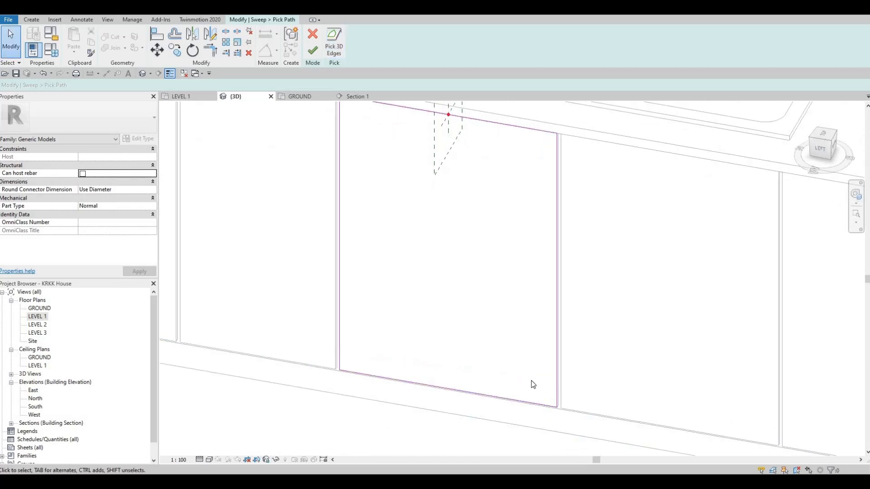
{"action": "scroll", "coordinate": [537, 401], "scroll_direction": "up", "scroll_amount": 2}
{"action": "middle_click_drag", "start_coordinate": [499, 315], "coordinate": [526, 421]}
{"action": "scroll", "coordinate": [527, 422], "scroll_direction": "down", "scroll_amount": 2}
{"action": "scroll", "coordinate": [477, 162], "scroll_direction": "up", "scroll_amount": 1}
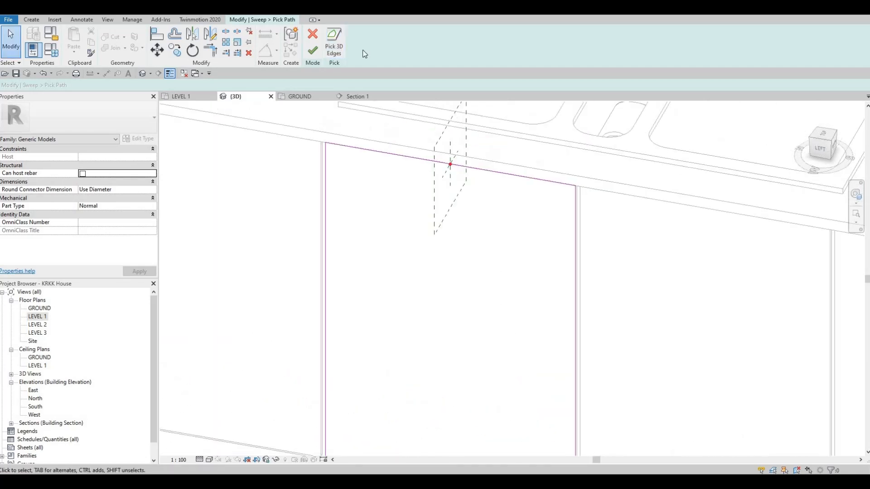
{"action": "left_click", "coordinate": [313, 50]}
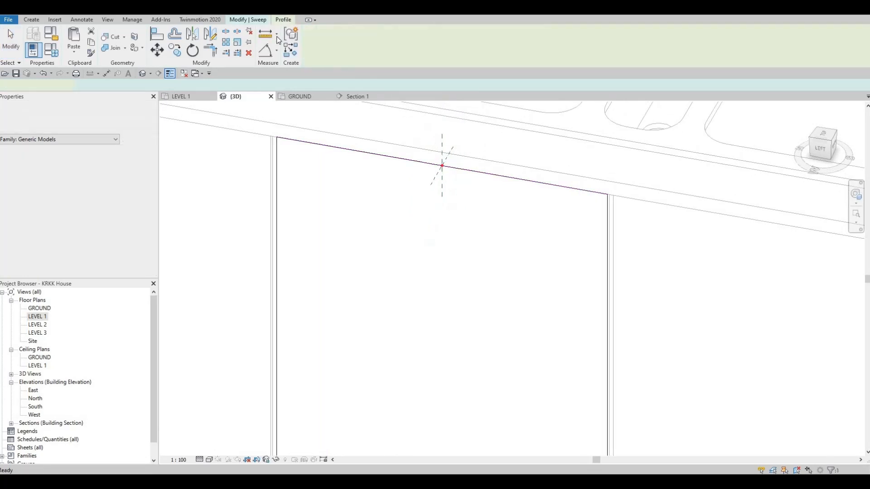
- Try to sketch a rectangular profile for the void sweep in the 3D view, and cancel the sweep
{"action": "left_click", "coordinate": [260, 20]}
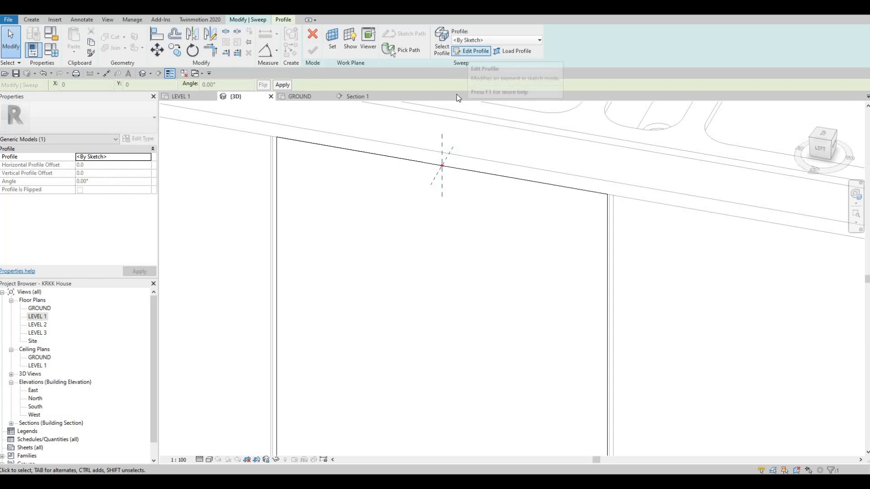
{"action": "left_click", "coordinate": [471, 51]}
{"action": "mouse_move", "coordinate": [453, 183]}
{"action": "middle_mouse_down", "text": "shift"}
{"action": "mouse_move", "coordinate": [458, 190]}
{"action": "mouse_move", "coordinate": [425, 171]}
{"action": "mouse_move", "coordinate": [460, 227]}
{"action": "mouse_move", "coordinate": [455, 164]}
{"action": "mouse_move", "coordinate": [486, 205]}
{"action": "mouse_move", "coordinate": [474, 206]}
{"action": "mouse_move", "coordinate": [455, 182]}
{"action": "middle_mouse_up", "text": "shift"}
{"action": "scroll", "coordinate": [454, 181], "scroll_direction": "up", "scroll_amount": 3}
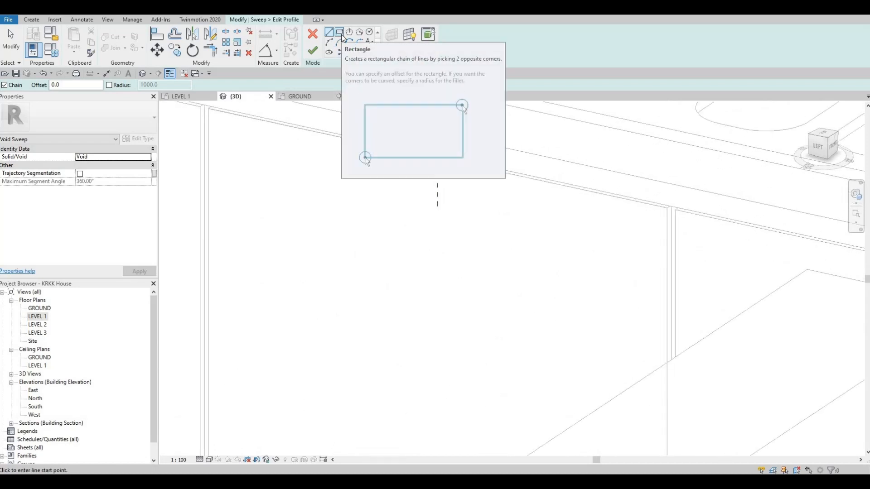
{"action": "left_click", "coordinate": [341, 36]}
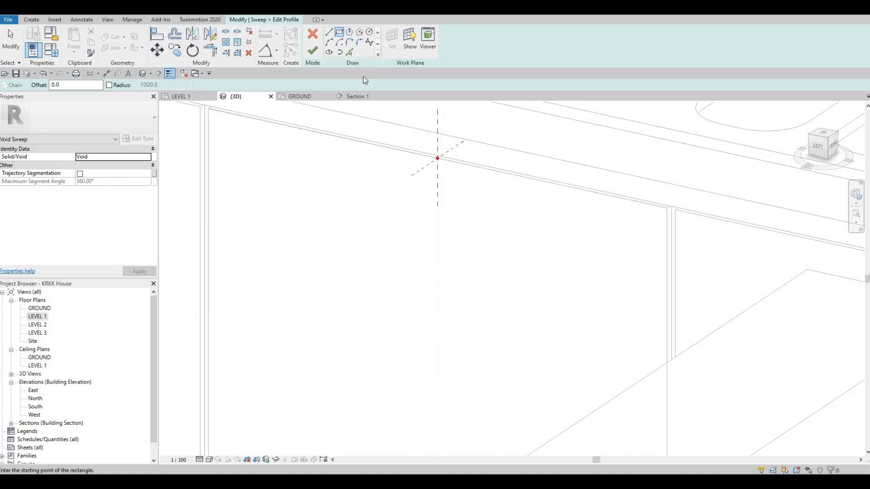
{"action": "left_click", "coordinate": [312, 33]}
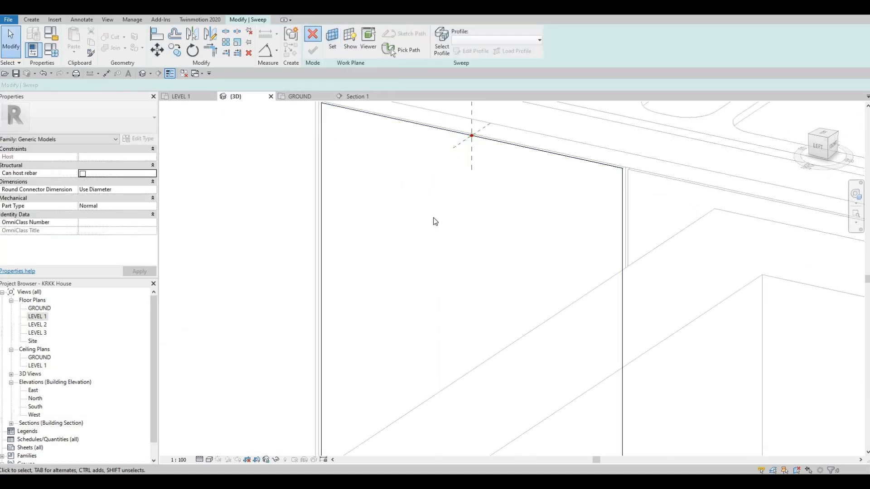
{"action": "left_click", "coordinate": [456, 248]}
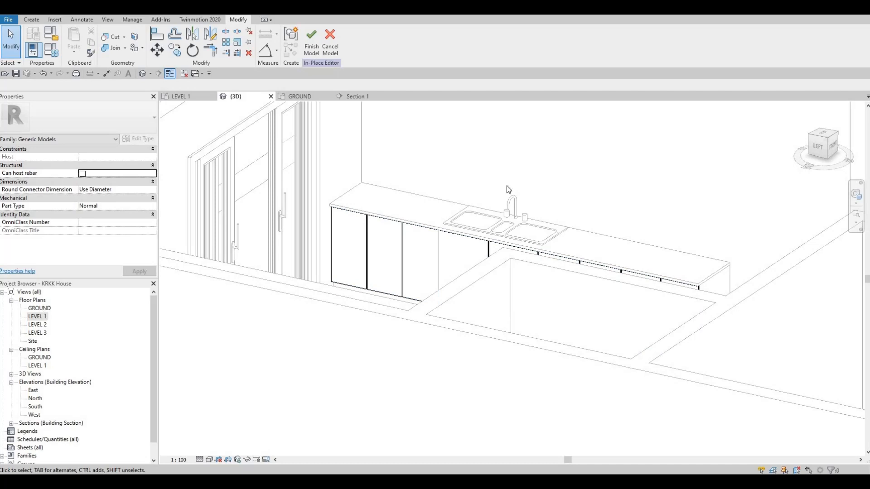
- Switch to the Section 1 view, cancel the current in-place edit and reopen the door panels model for in-place editing
{"action": "left_click", "coordinate": [352, 98]}
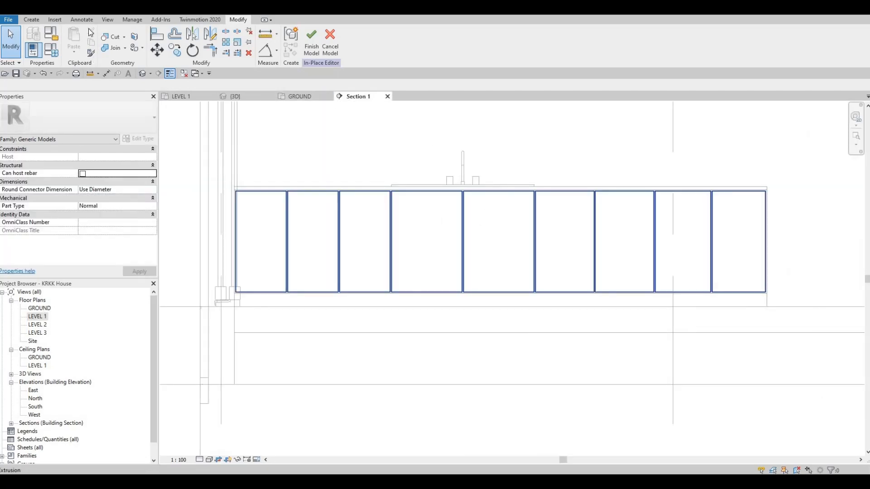
{"action": "left_click", "coordinate": [330, 43]}
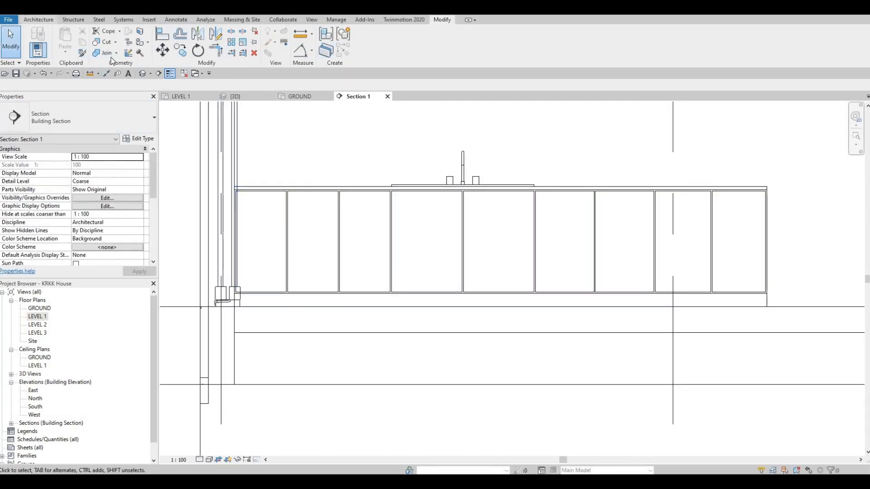
{"action": "left_click", "coordinate": [39, 21]}
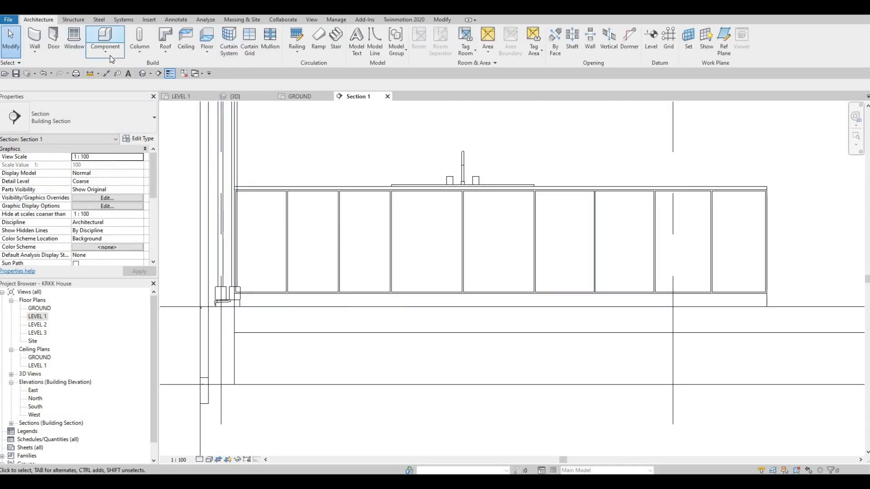
{"action": "left_click", "coordinate": [390, 211]}
{"action": "left_click", "coordinate": [360, 53]}
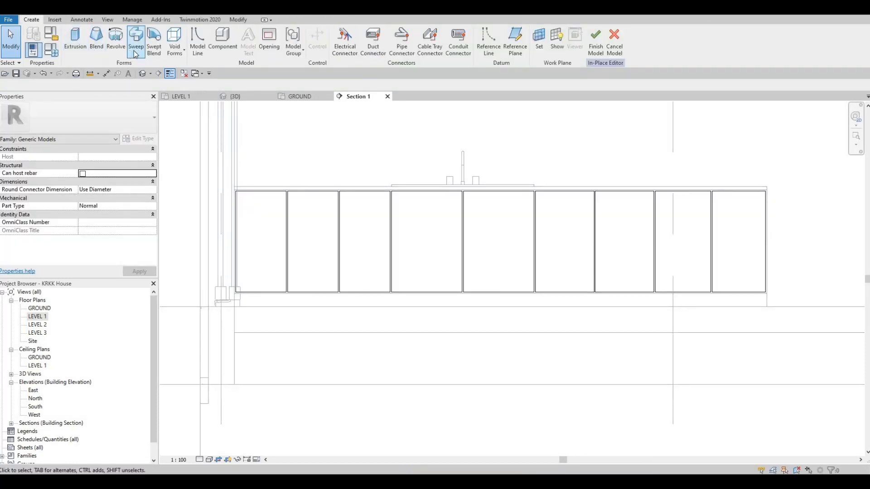
- Start a void extrusion with the front face of the door panels as its work plane
{"action": "left_click", "coordinate": [175, 48]}
{"action": "left_click", "coordinate": [188, 66]}
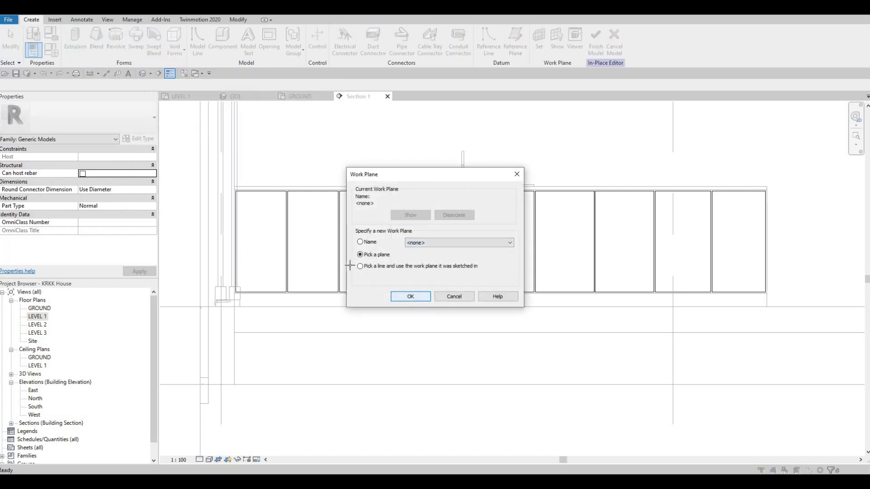
{"action": "key", "text": "Return"}
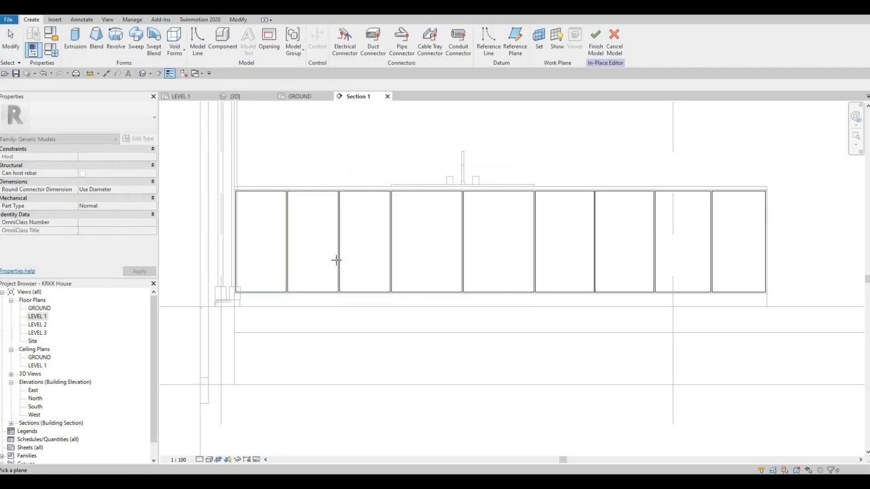
{"action": "left_click", "coordinate": [299, 271]}
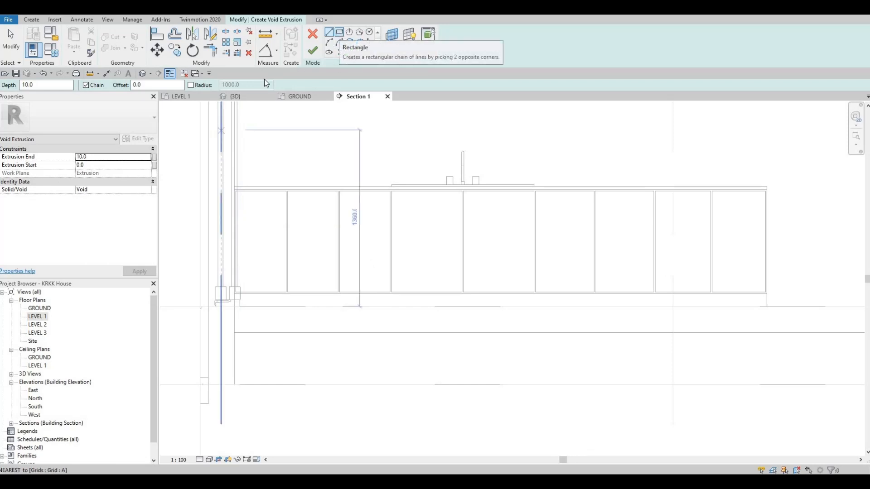
- Draw a void rectangle inset 50 mm from the edges of the second door panel, using the Rectangle tool with a 50 mm offset
{"action": "left_click", "coordinate": [340, 32]}
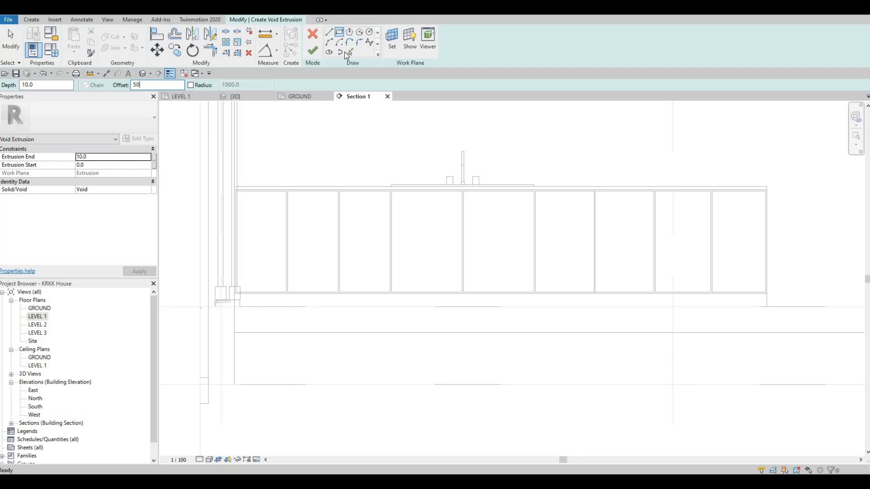
{"action": "scroll", "coordinate": [252, 177], "scroll_direction": "up", "scroll_amount": 4}
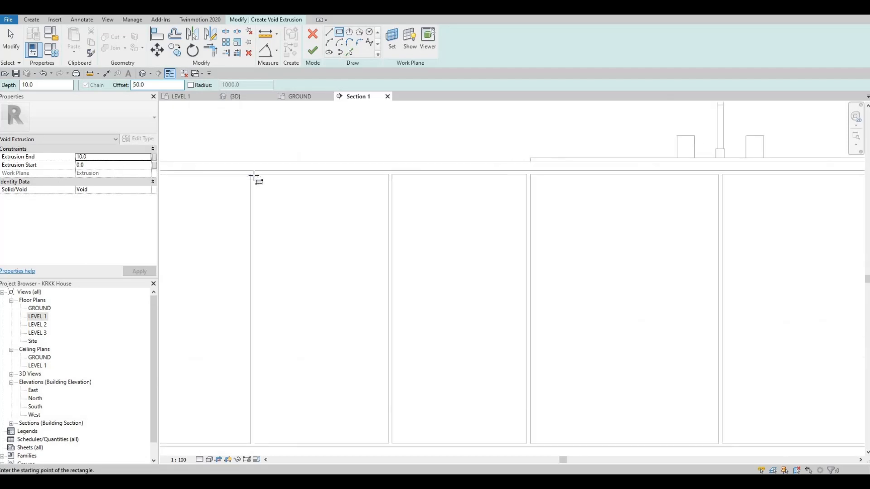
{"action": "left_click", "coordinate": [253, 176]}
{"action": "key", "text": "space"}
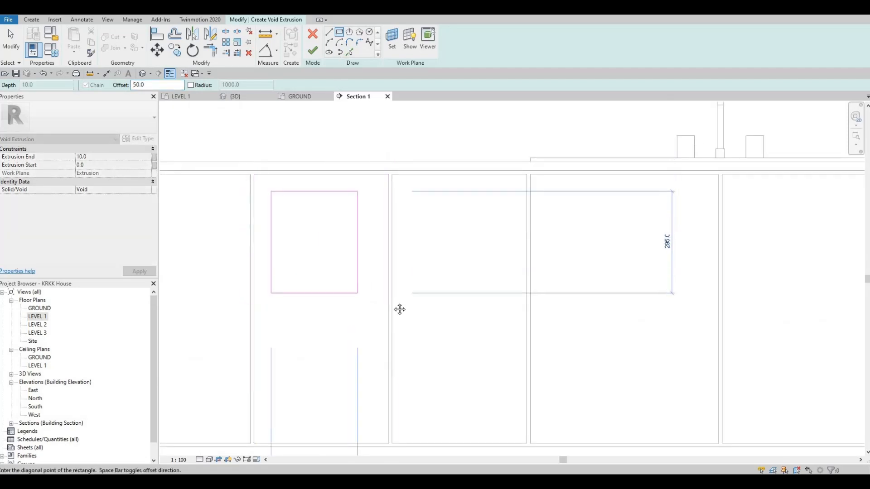
{"action": "scroll", "coordinate": [401, 198], "scroll_direction": "down", "scroll_amount": 1}
{"action": "middle_click_drag", "start_coordinate": [384, 447], "coordinate": [385, 258]}
{"action": "scroll", "coordinate": [404, 197], "scroll_direction": "up", "scroll_amount": 1}
{"action": "scroll", "coordinate": [386, 255], "scroll_direction": "down", "scroll_amount": 1}
{"action": "middle_click_drag", "start_coordinate": [385, 221], "coordinate": [390, 255]}
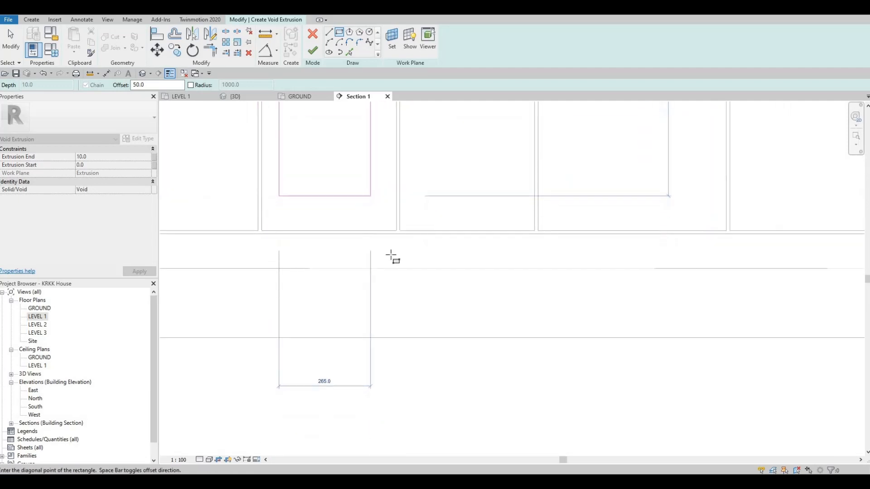
{"action": "scroll", "coordinate": [393, 254], "scroll_direction": "up", "scroll_amount": 4}
{"action": "left_click", "coordinate": [402, 274]}
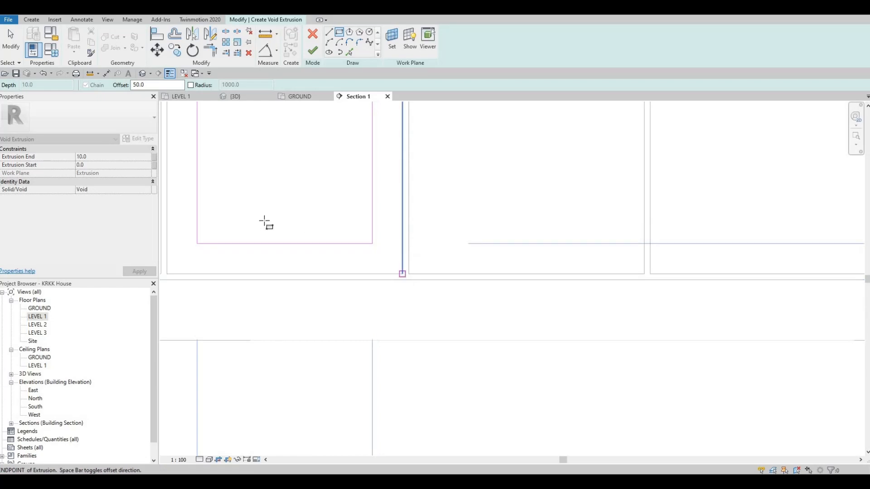
- Draw a void rectangle inset 50 mm inside the first door panel, next to the sliding door
{"action": "scroll", "coordinate": [417, 247], "scroll_direction": "down", "scroll_amount": 4}
{"action": "scroll", "coordinate": [470, 146], "scroll_direction": "down", "scroll_amount": 1}
{"action": "mouse_move", "coordinate": [281, 122]}
{"action": "middle_mouse_down"}
{"action": "mouse_move", "coordinate": [470, 146]}
{"action": "mouse_move", "coordinate": [484, 169]}
{"action": "middle_mouse_up"}
{"action": "scroll", "coordinate": [484, 168], "scroll_direction": "down", "scroll_amount": 1}
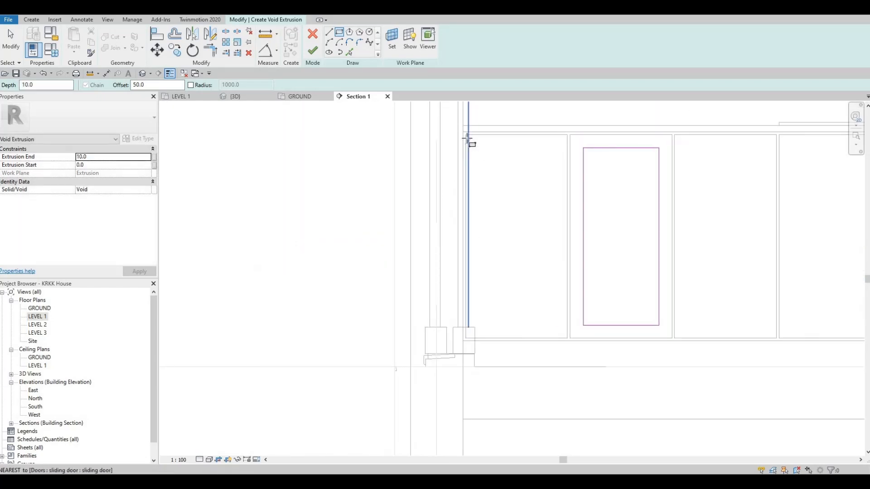
{"action": "left_click", "coordinate": [466, 139]}
{"action": "left_click", "coordinate": [560, 325]}
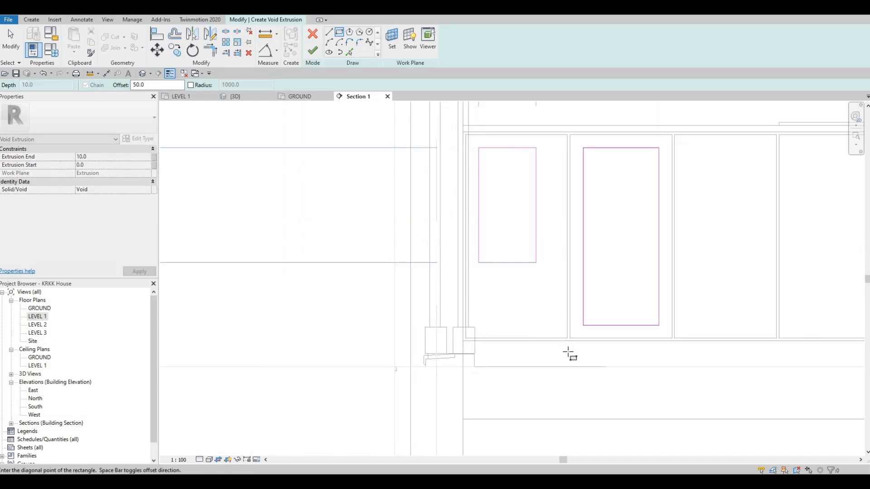
{"action": "scroll", "coordinate": [569, 354], "scroll_direction": "up", "scroll_amount": 2}
{"action": "left_click", "coordinate": [574, 357]}
- Draw a void rectangle inset 50 mm inside the third door panel
{"action": "scroll", "coordinate": [538, 336], "scroll_direction": "down", "scroll_amount": 2}
{"action": "middle_click_drag", "start_coordinate": [629, 320], "coordinate": [390, 336]}
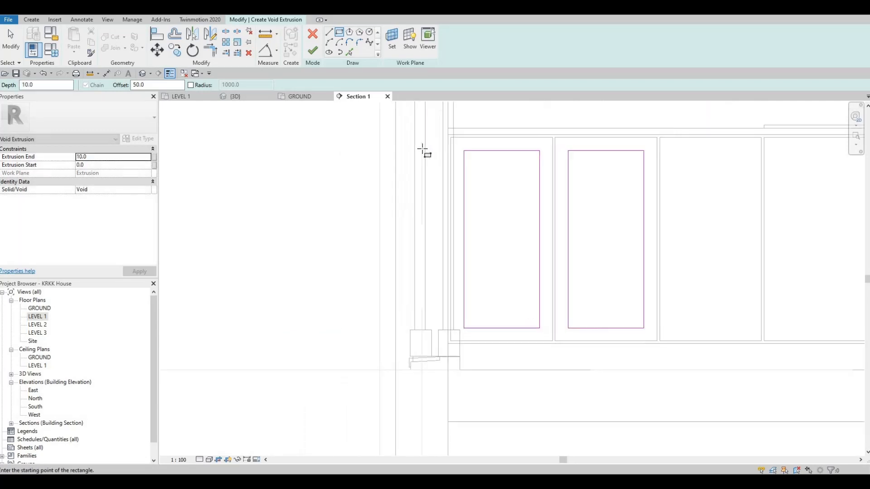
{"action": "scroll", "coordinate": [418, 146], "scroll_direction": "up", "scroll_amount": 2}
{"action": "left_click", "coordinate": [402, 138]}
{"action": "middle_click_drag", "start_coordinate": [544, 424], "coordinate": [488, 339]}
{"action": "left_click", "coordinate": [502, 364]}
- Draw a void rectangle inset 50 mm inside the fourth door panel, the first wide one below the sink
{"action": "middle_click_drag", "start_coordinate": [509, 104], "coordinate": [395, 202]}
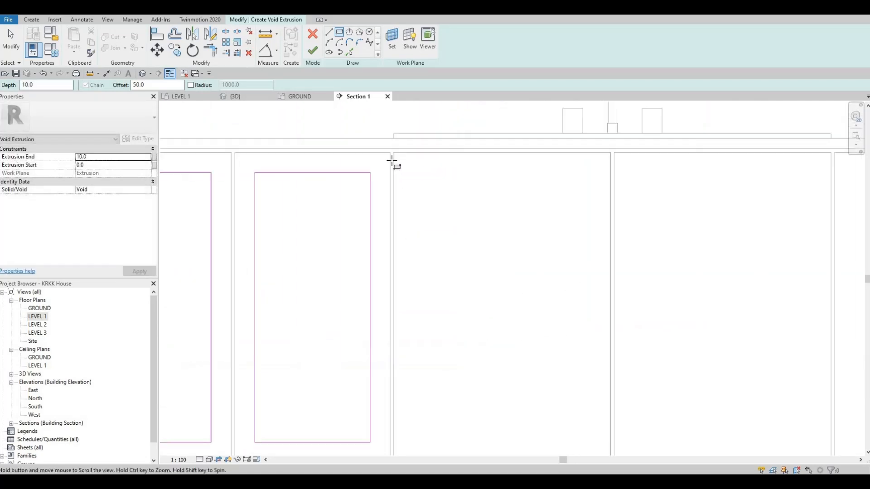
{"action": "left_click", "coordinate": [392, 155]}
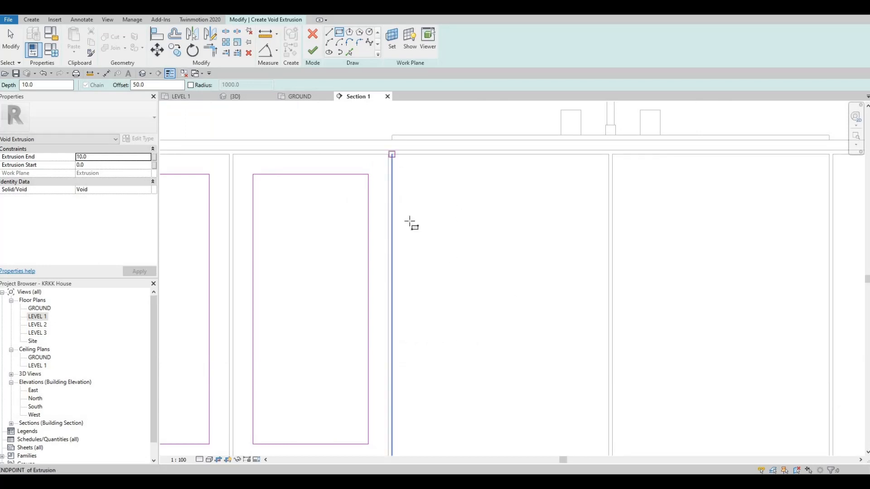
{"action": "middle_click_drag", "start_coordinate": [576, 421], "coordinate": [476, 343]}
{"action": "scroll", "coordinate": [508, 388], "scroll_direction": "up", "scroll_amount": 3}
{"action": "left_click", "coordinate": [508, 384]}
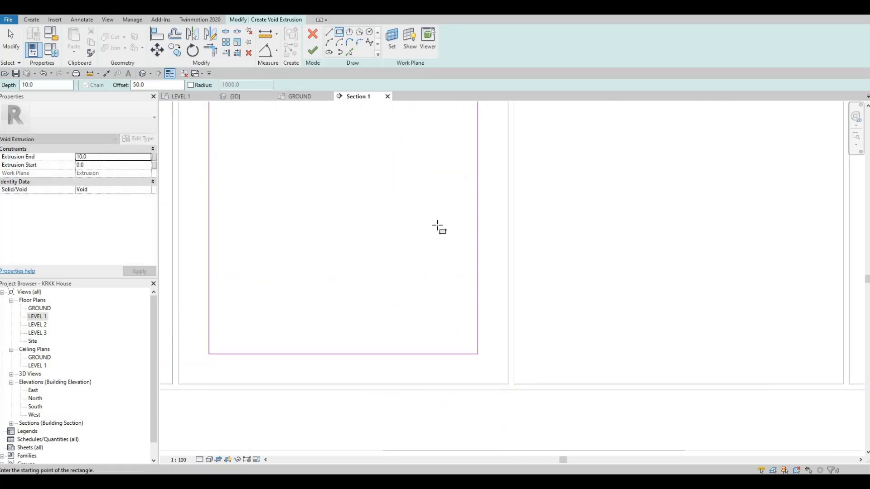
- Draw a void rectangle inset 50 mm inside the fifth door panel, the second wide one below the sink
{"action": "scroll", "coordinate": [437, 225], "scroll_direction": "down", "scroll_amount": 4}
{"action": "middle_click_drag", "start_coordinate": [478, 111], "coordinate": [402, 208]}
{"action": "left_click", "coordinate": [405, 156]}
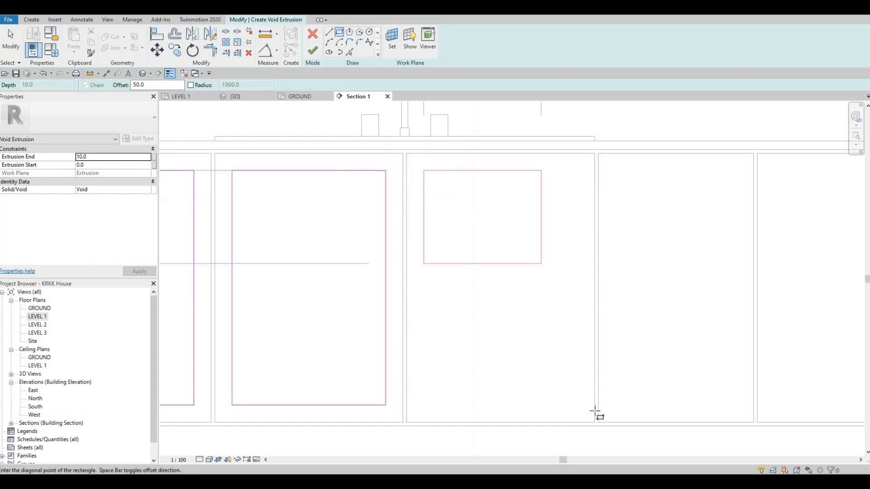
{"action": "scroll", "coordinate": [585, 401], "scroll_direction": "up", "scroll_amount": 3}
{"action": "left_click", "coordinate": [600, 434]}
- Draw void rectangles inset 50 mm inside the sixth and seventh door panels
{"action": "middle_click_drag", "start_coordinate": [653, 319], "coordinate": [457, 332]}
{"action": "scroll", "coordinate": [404, 328], "scroll_direction": "down", "scroll_amount": 2}
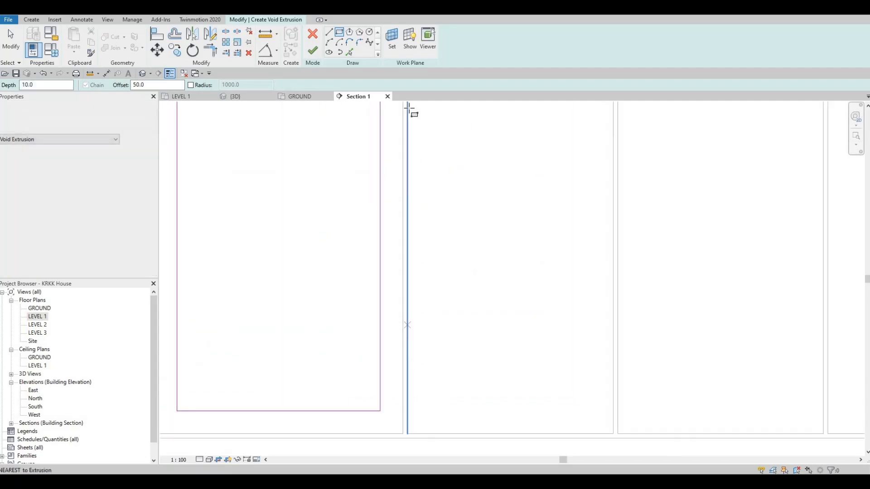
{"action": "left_click", "coordinate": [409, 110]}
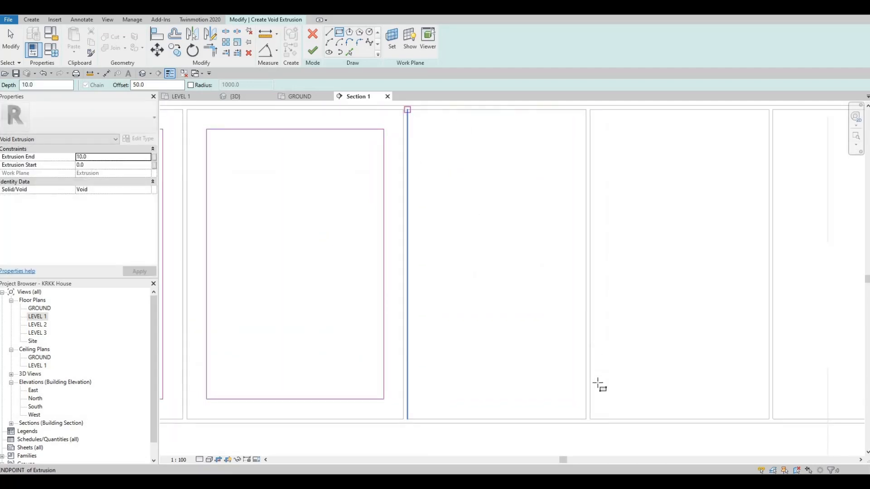
{"action": "left_click", "coordinate": [586, 420]}
{"action": "middle_click_drag", "start_coordinate": [597, 146], "coordinate": [467, 163]}
{"action": "scroll", "coordinate": [467, 162], "scroll_direction": "down", "scroll_amount": 1}
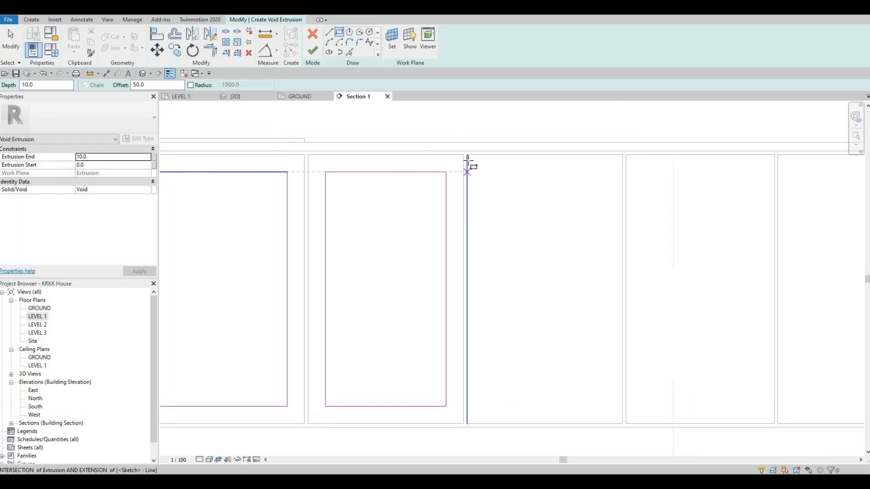
{"action": "left_click", "coordinate": [481, 173]}
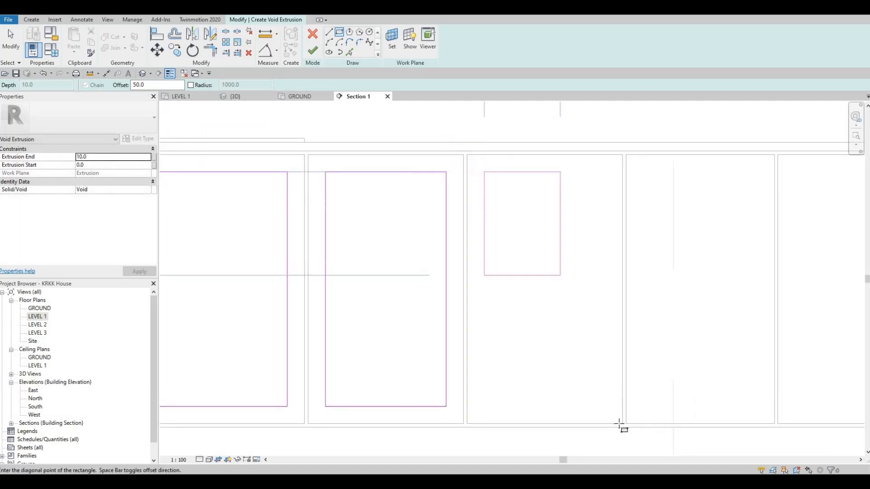
{"action": "left_click", "coordinate": [620, 423]}
- Draw void rectangles inset 50 mm inside the last two door panels at the far end of the cabinet
{"action": "middle_click_drag", "start_coordinate": [626, 166], "coordinate": [461, 164]}
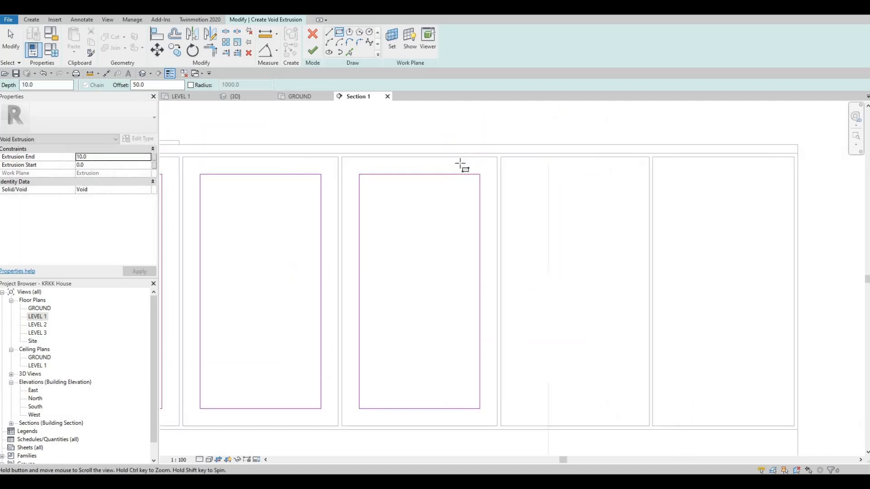
{"action": "left_click", "coordinate": [460, 157]}
{"action": "left_click", "coordinate": [607, 423]}
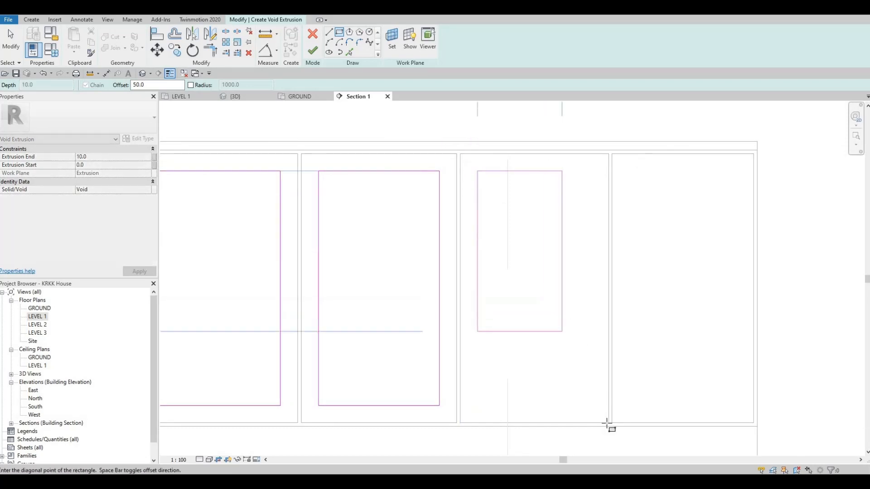
{"action": "left_click", "coordinate": [611, 155]}
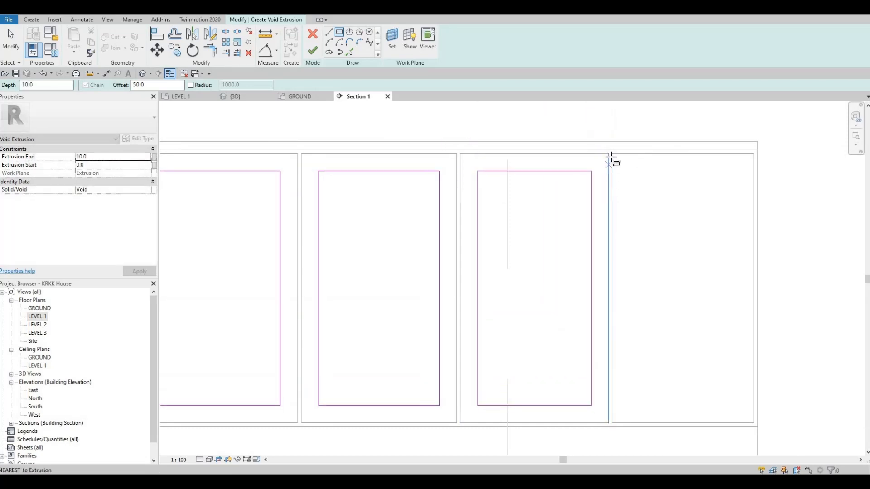
{"action": "left_click", "coordinate": [753, 423]}
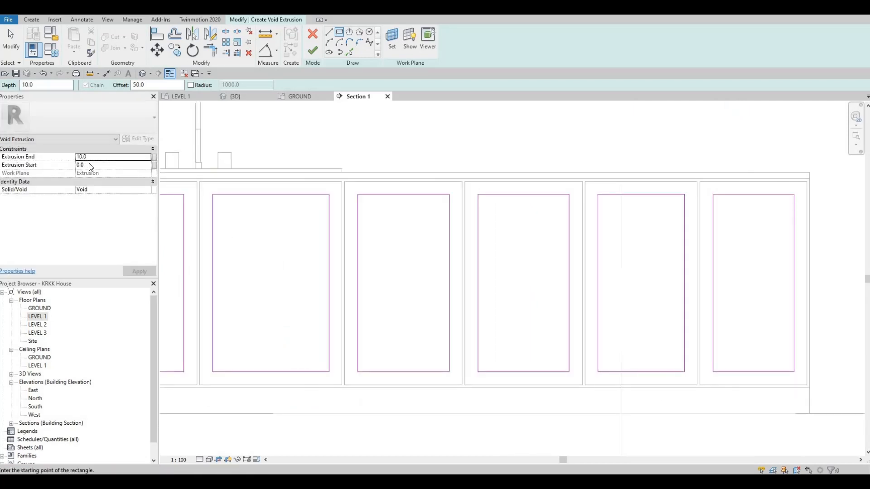
- Set the void extrusion's start to -5 and its end to 5, and finish the void sketch
{"action": "left_click", "coordinate": [92, 164]}
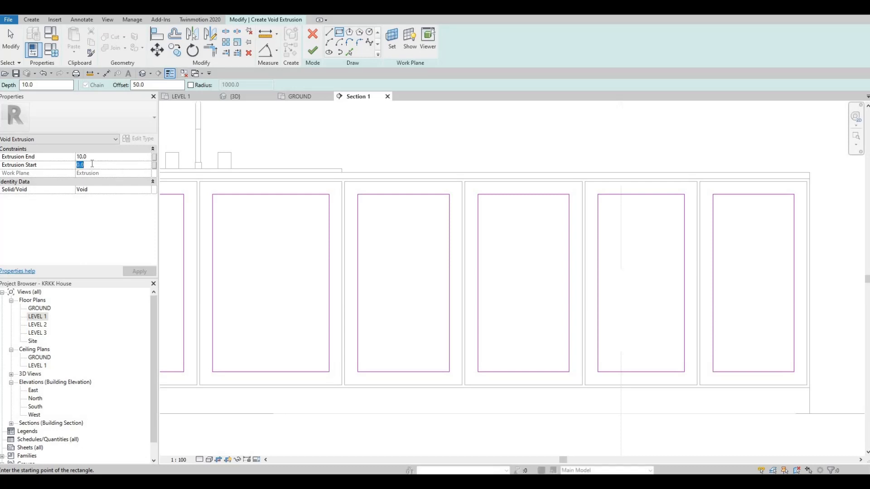
{"action": "type", "text": "-"}
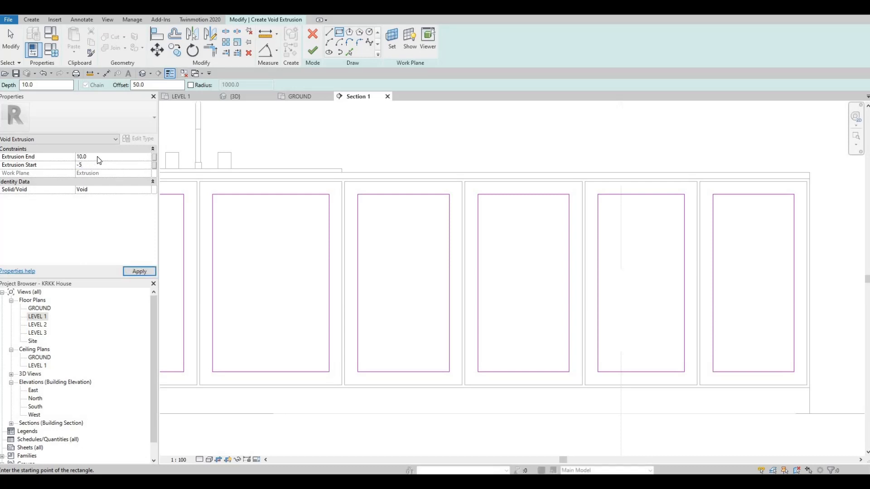
{"action": "type", "text": "5"}
{"action": "left_click", "coordinate": [98, 157]}
{"action": "type", "text": "5"}
{"action": "left_click", "coordinate": [143, 271]}
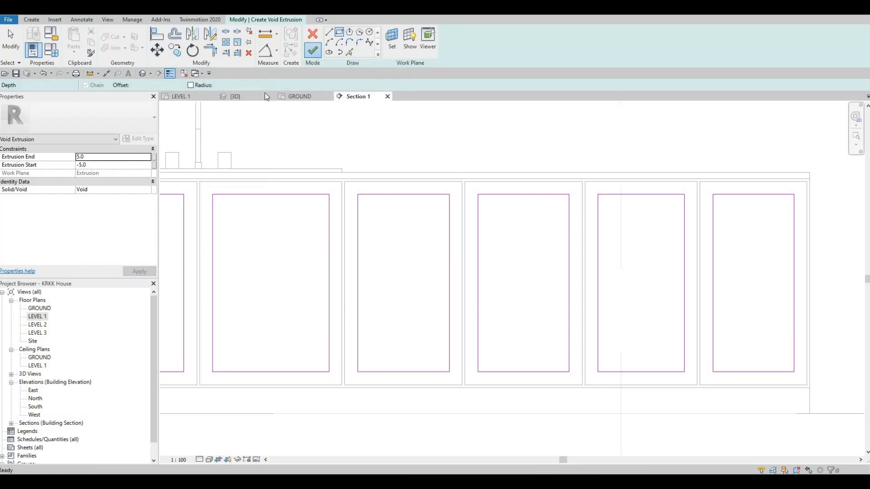
- Start a geometry cut with the door panel void in the 3D view and finish the in-place model
{"action": "left_click", "coordinate": [237, 95]}
{"action": "scroll", "coordinate": [398, 195], "scroll_direction": "up", "scroll_amount": 6}
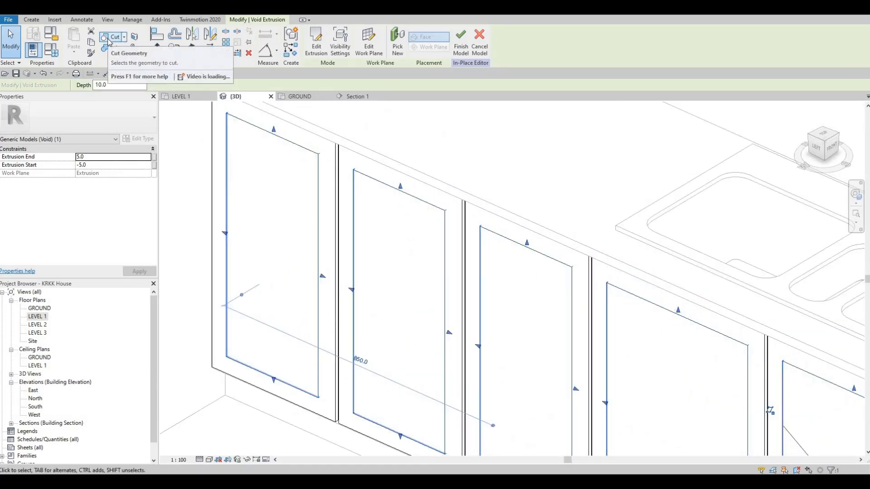
{"action": "left_click", "coordinate": [110, 37]}
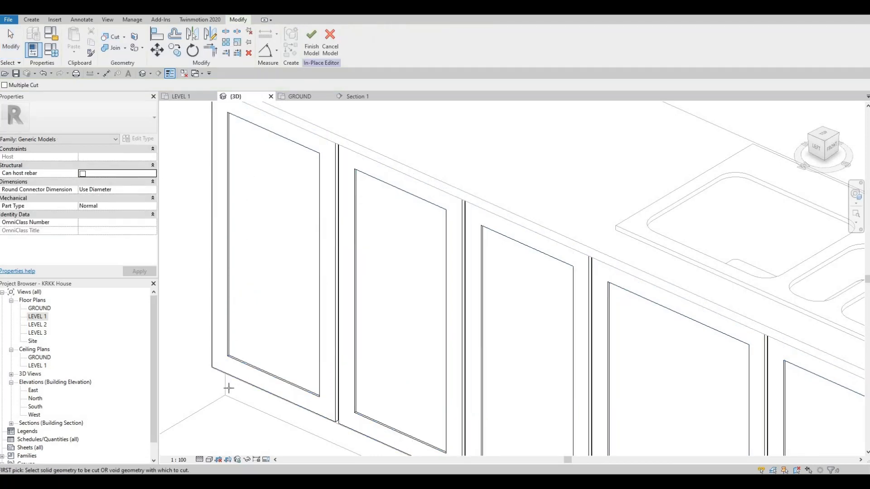
{"action": "scroll", "coordinate": [246, 317], "scroll_direction": "up", "scroll_amount": 5}
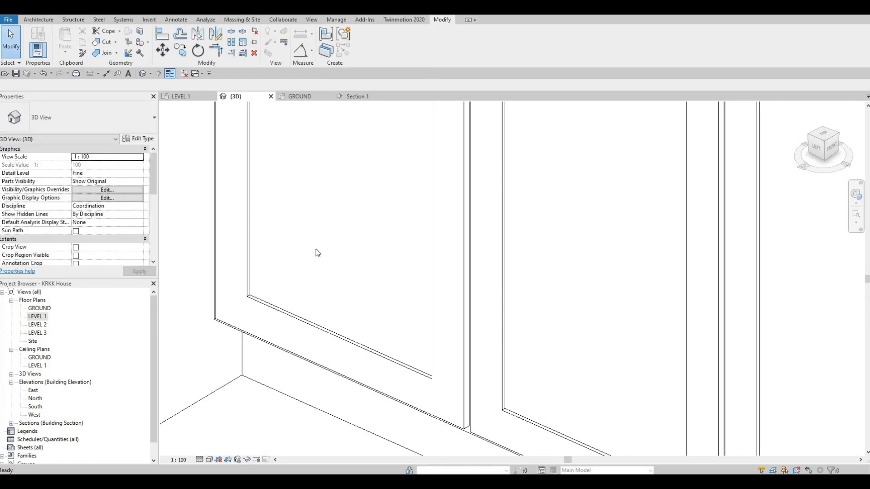
{"action": "scroll", "coordinate": [340, 300], "scroll_direction": "down", "scroll_amount": 6}
{"action": "middle_click_drag", "start_coordinate": [427, 320], "coordinate": [425, 357], "text": "shift"}
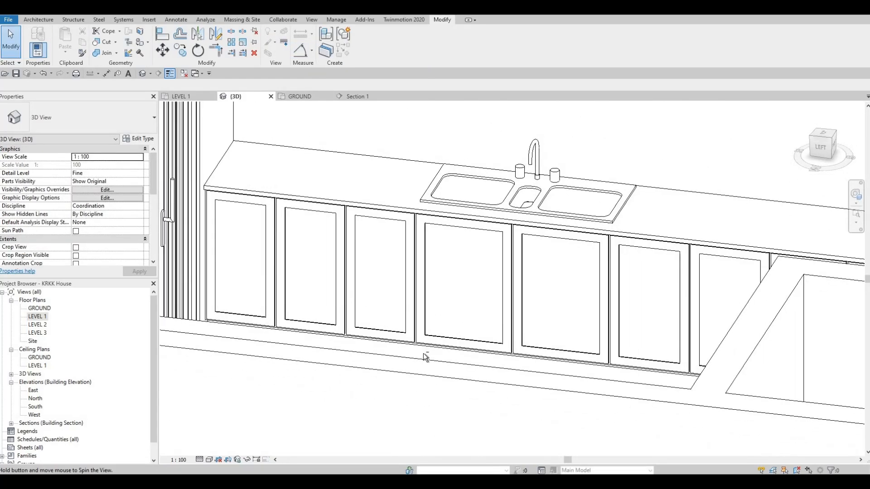
{"action": "middle_click_drag", "start_coordinate": [402, 277], "coordinate": [189, 150]}
{"action": "middle_click_drag", "start_coordinate": [533, 276], "coordinate": [504, 282], "text": "shift"}
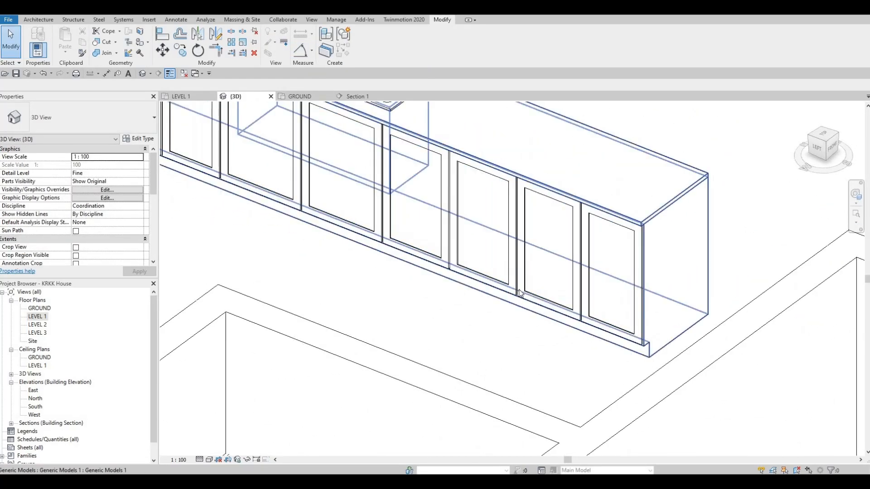
- Examine the recessed door panels, countertop and sink of the finished kitchen cabinet in the 3D view
{"action": "scroll", "coordinate": [553, 309], "scroll_direction": "up", "scroll_amount": 2}
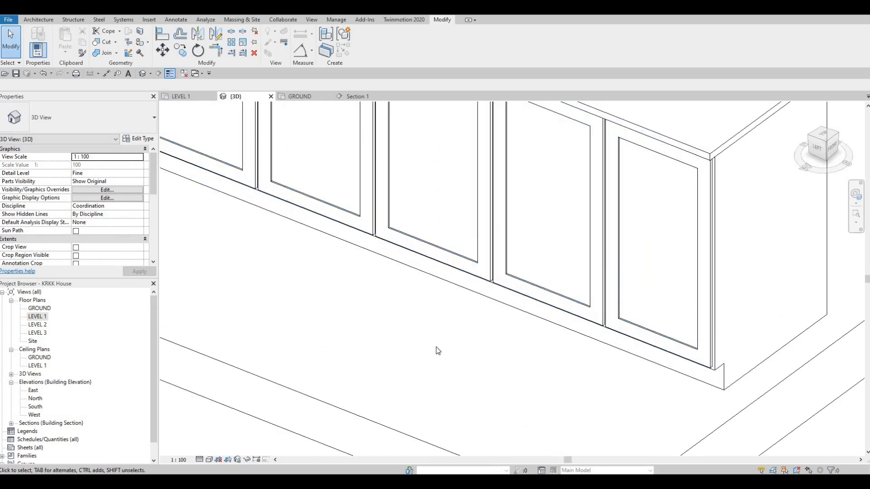
{"action": "scroll", "coordinate": [320, 301], "scroll_direction": "down", "scroll_amount": 5}
{"action": "middle_click_drag", "start_coordinate": [312, 263], "coordinate": [409, 267], "text": "shift"}
{"action": "middle_click_drag", "start_coordinate": [204, 265], "coordinate": [409, 266]}
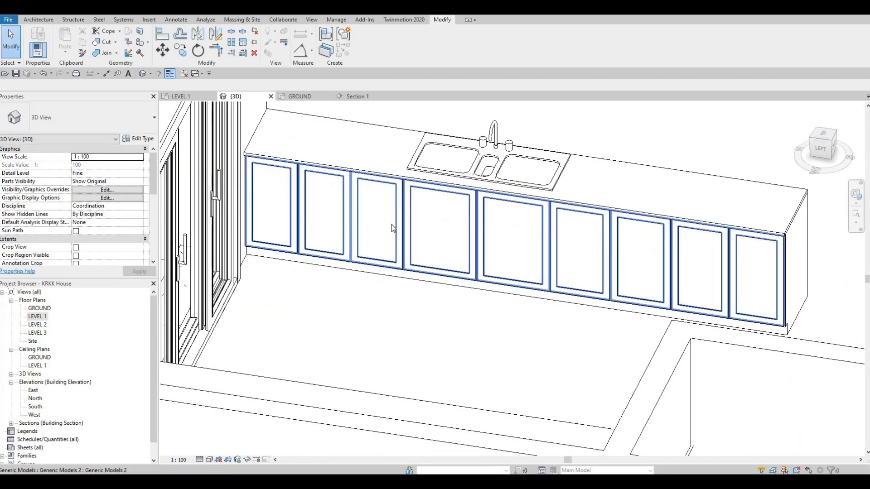
{"action": "scroll", "coordinate": [347, 172], "scroll_direction": "up", "scroll_amount": 4}
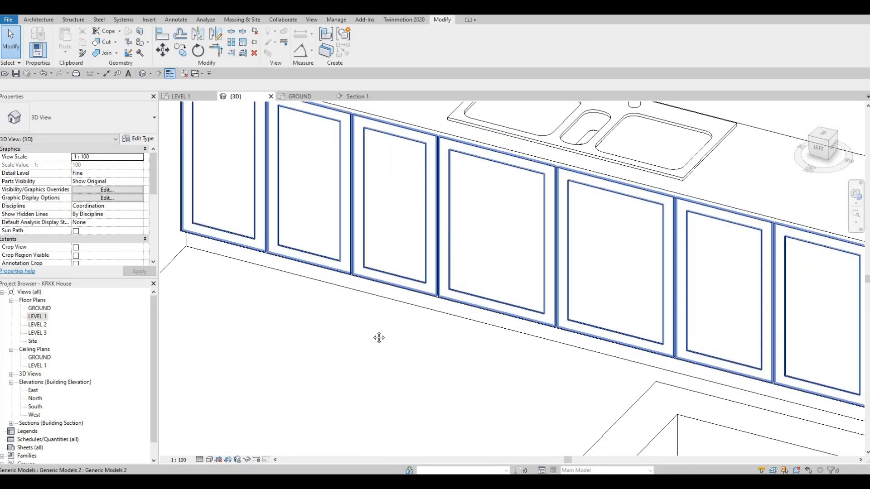
{"action": "middle_click_drag", "start_coordinate": [379, 338], "coordinate": [379, 342]}
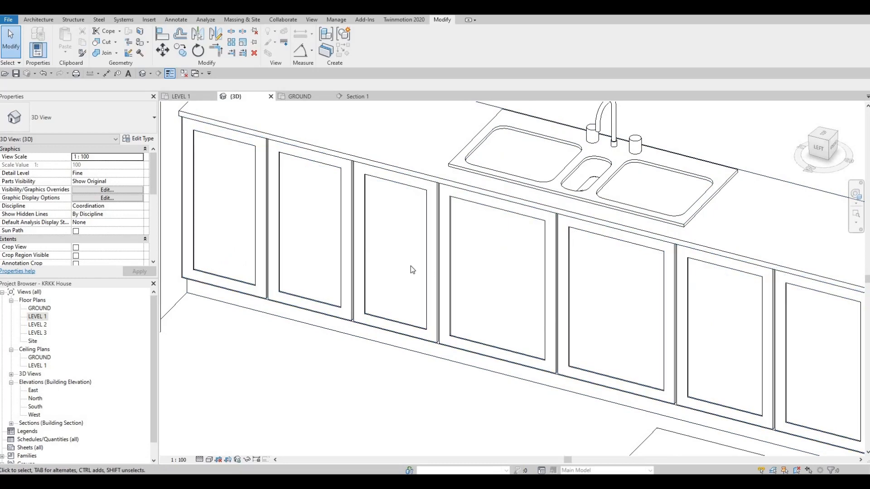
{"action": "middle_click_drag", "start_coordinate": [415, 357], "coordinate": [338, 307]}
{"action": "scroll", "coordinate": [489, 252], "scroll_direction": "down", "scroll_amount": 2}
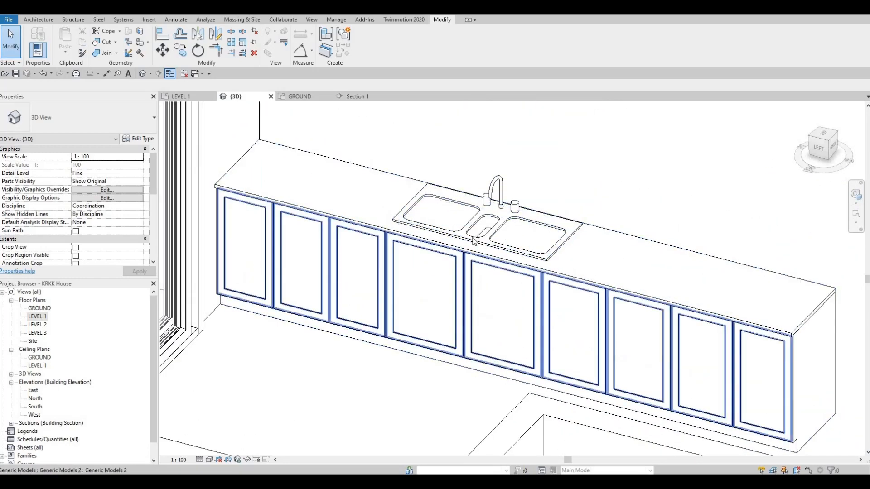
{"action": "scroll", "coordinate": [495, 247], "scroll_direction": "down", "scroll_amount": 4}
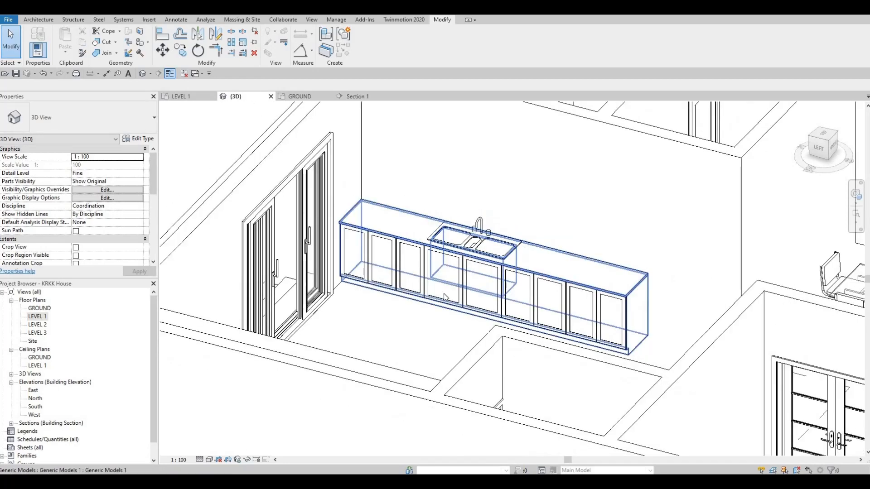
{"action": "scroll", "coordinate": [420, 224], "scroll_direction": "down", "scroll_amount": 3}
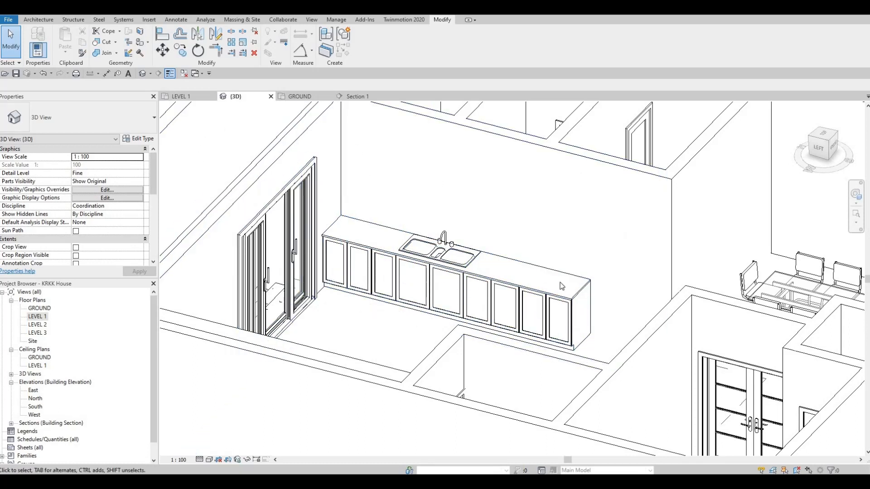
- In the LEVEL 1 floor plan, start loading a family and browse to the library's Specialty Equipment, Domestic, Mid-Range folder
{"action": "double_click", "coordinate": [36, 317]}
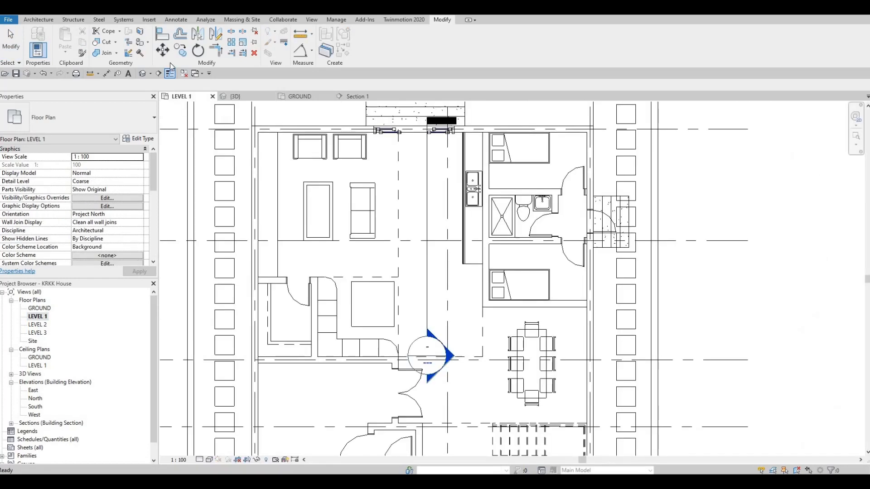
{"action": "left_click", "coordinate": [153, 20]}
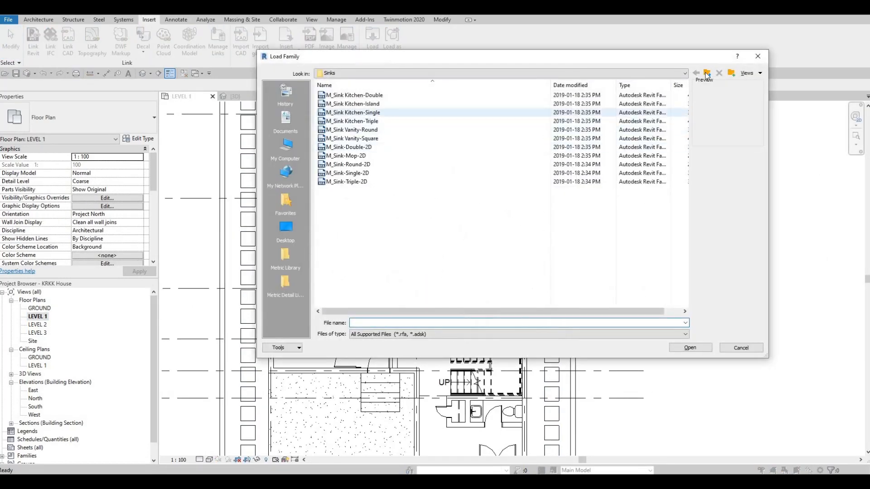
{"action": "left_click", "coordinate": [707, 73]}
{"action": "left_click", "coordinate": [707, 73]}
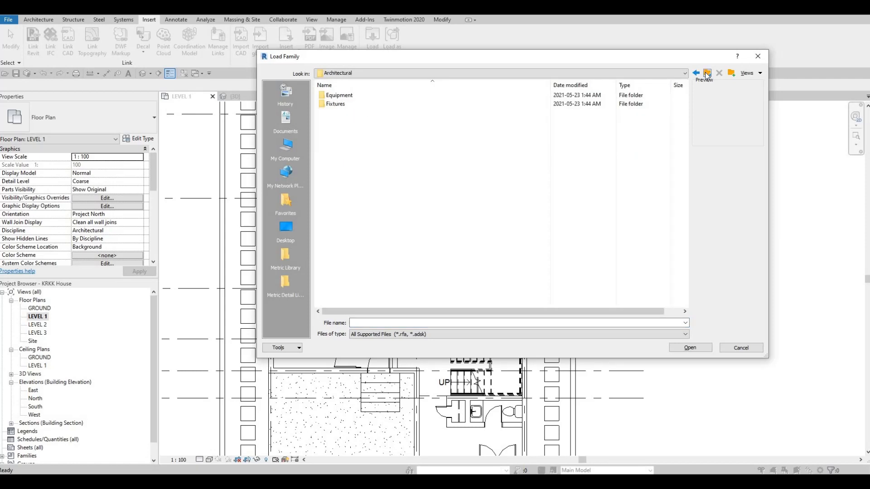
{"action": "left_click", "coordinate": [707, 73]}
{"action": "left_click", "coordinate": [707, 73]}
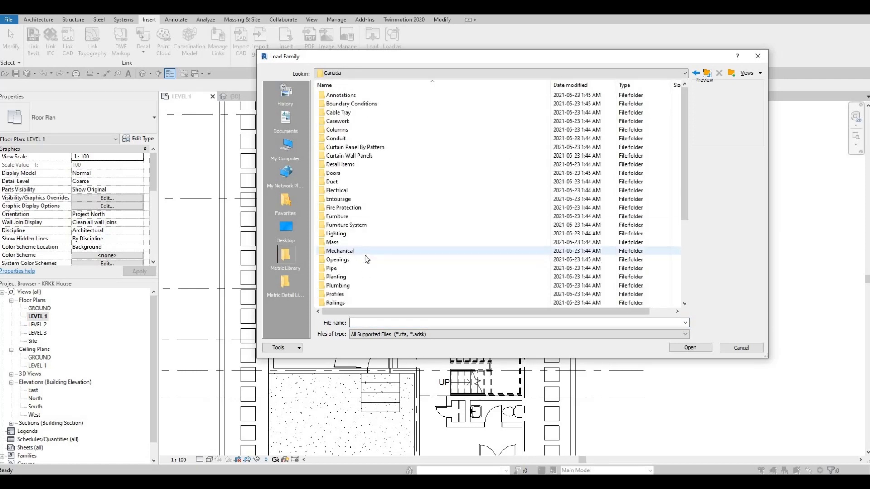
{"action": "scroll", "coordinate": [367, 259], "scroll_direction": "down", "scroll_amount": 3}
{"action": "double_click", "coordinate": [344, 241]}
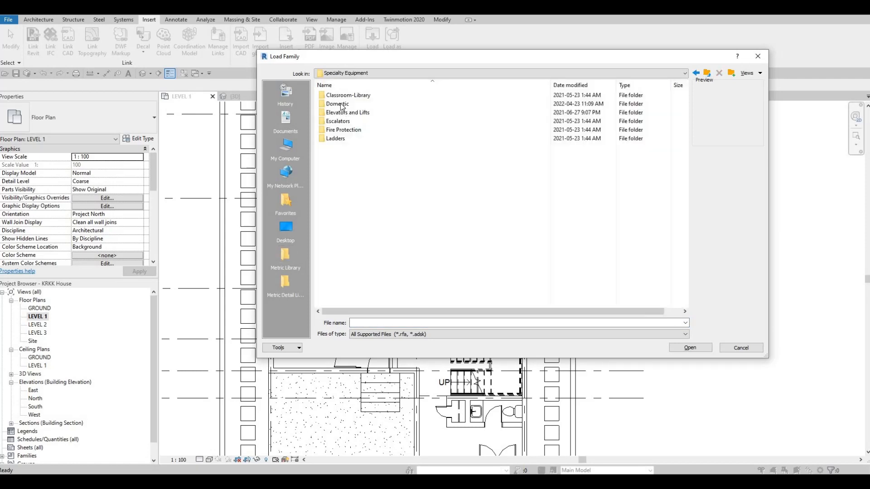
{"action": "double_click", "coordinate": [340, 104]}
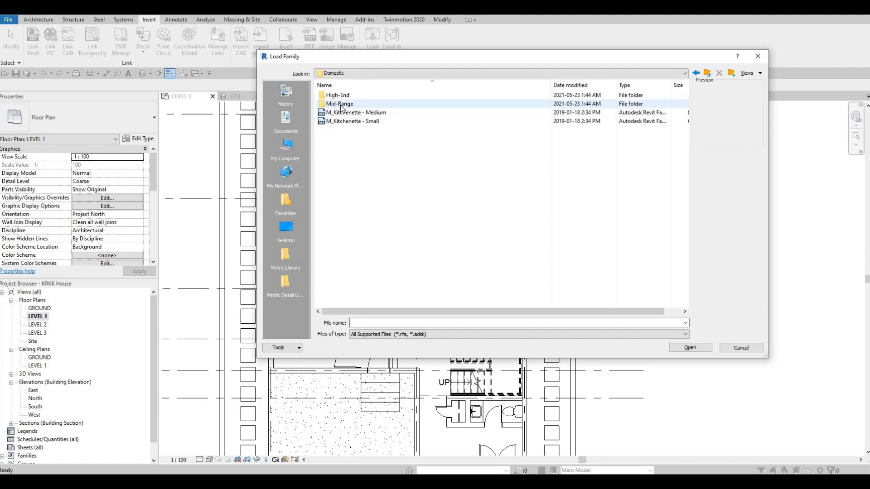
{"action": "double_click", "coordinate": [341, 106]}
- Load the M_Refrigerator-French_Door-with_Ice_and_Water_Dispenser family into the project
{"action": "left_click", "coordinate": [348, 199]}
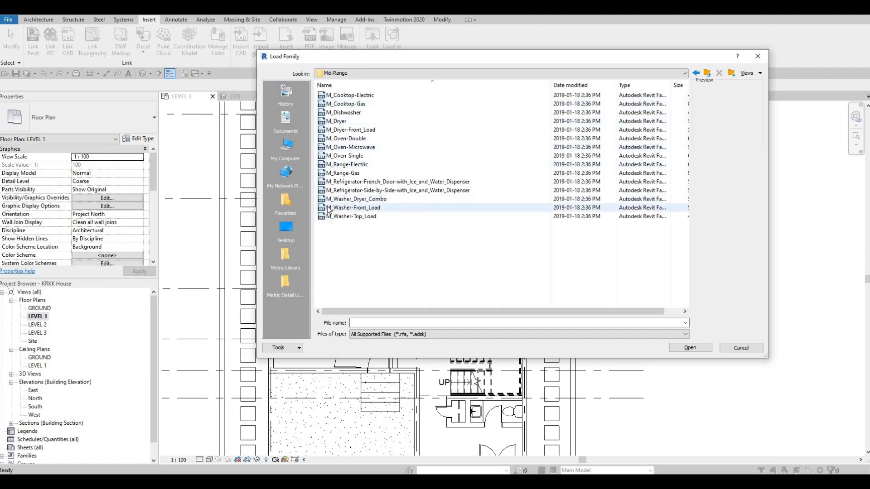
{"action": "left_click", "coordinate": [348, 181]}
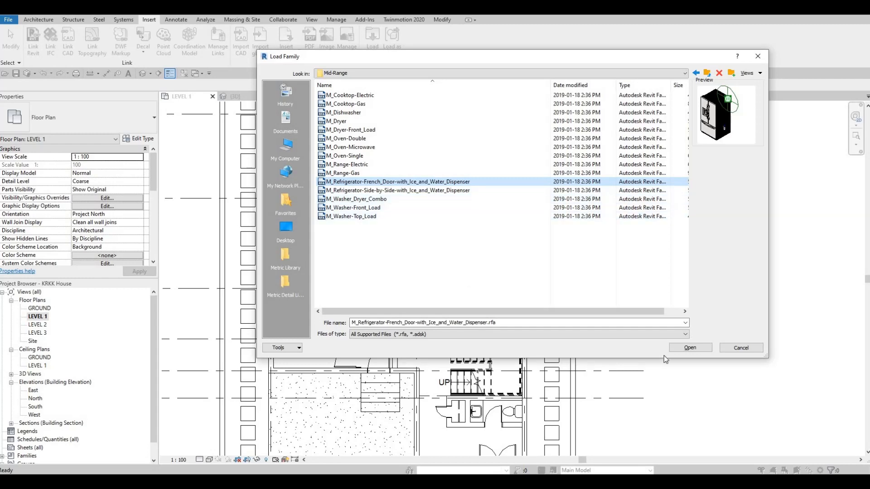
{"action": "left_click", "coordinate": [689, 347]}
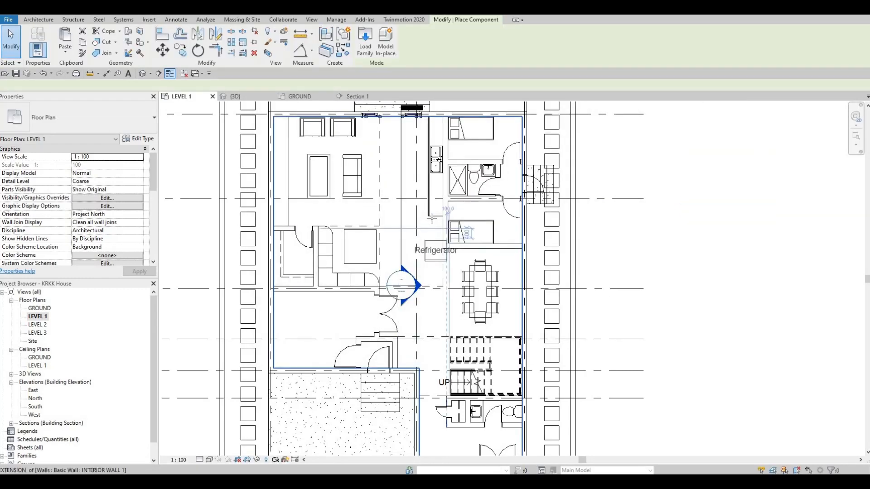
- Place the 900mm French-door refrigerator against the interior wall, just beyond the open end of the kitchen cabinet
{"action": "scroll", "coordinate": [413, 247], "scroll_direction": "up", "scroll_amount": 4}
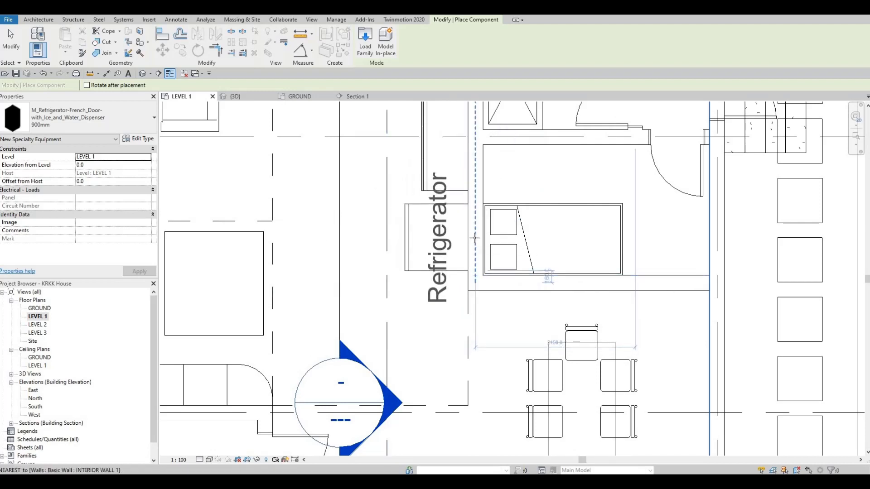
{"action": "left_click", "coordinate": [416, 254]}
{"action": "key", "text": "Escape"}
{"action": "key", "text": "Escape"}
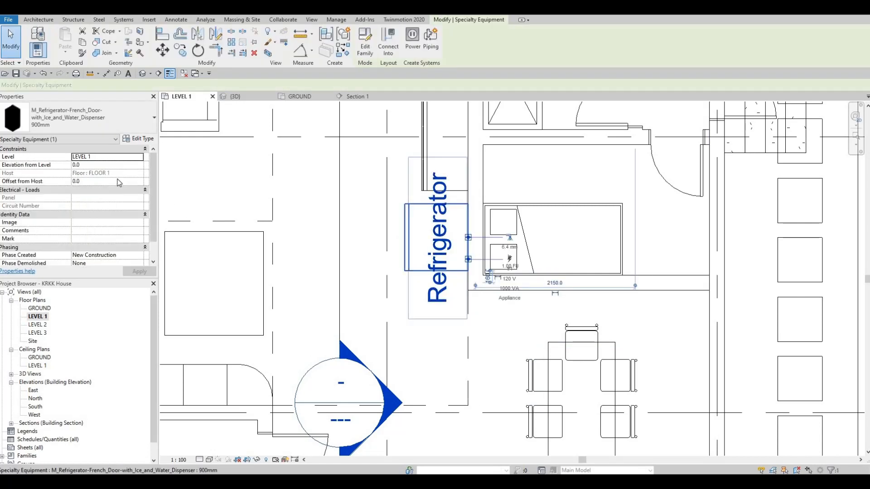
- Turn off Show Label in the refrigerator's type properties and deselect the refrigerator
{"action": "left_click", "coordinate": [140, 139]}
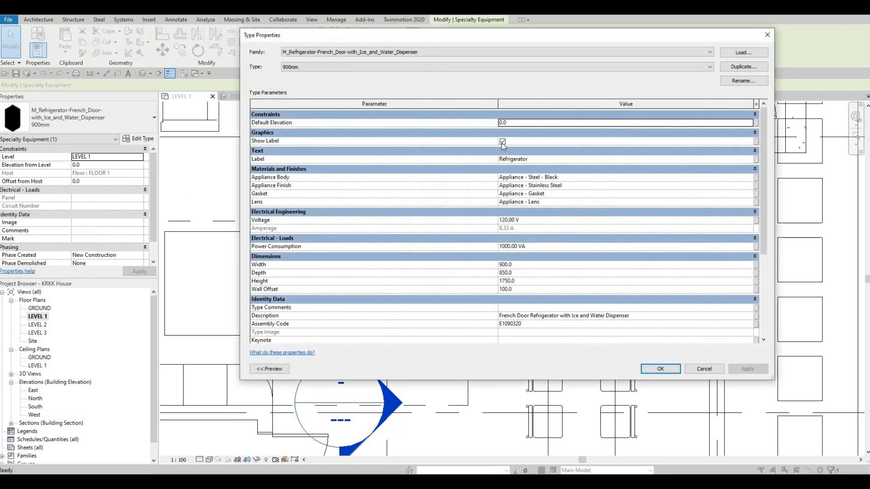
{"action": "left_click", "coordinate": [741, 366]}
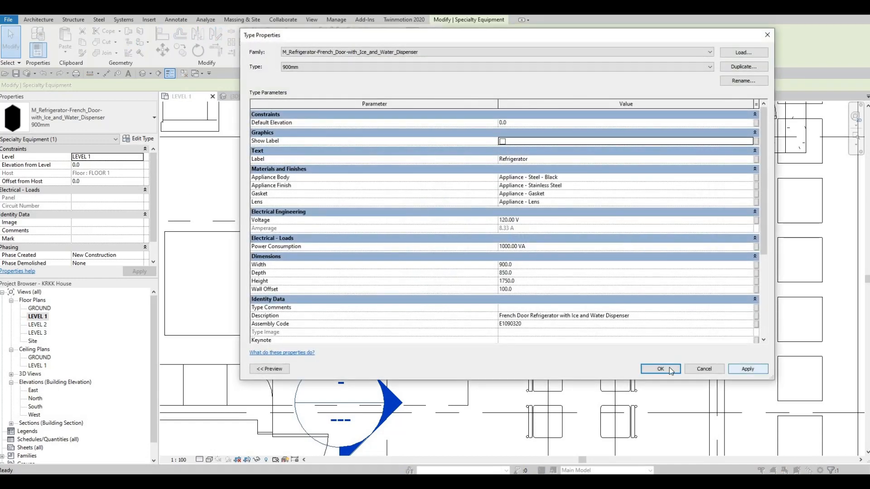
{"action": "left_click", "coordinate": [646, 368]}
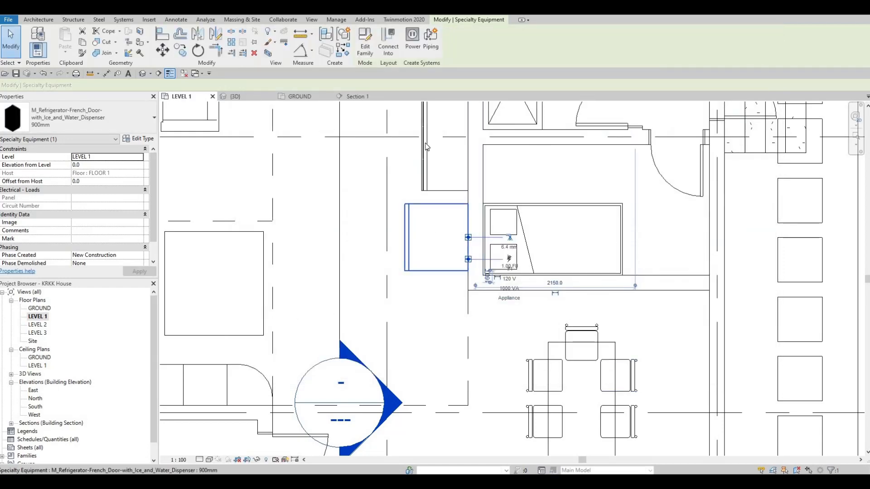
{"action": "left_click", "coordinate": [338, 107]}
- Examine the refrigerator beside the kitchen cabinet in plan and from several angles in the 3D view
{"action": "scroll", "coordinate": [358, 222], "scroll_direction": "down", "scroll_amount": 1}
{"action": "middle_click_drag", "start_coordinate": [377, 225], "coordinate": [515, 221]}
{"action": "middle_click_drag", "start_coordinate": [465, 192], "coordinate": [467, 201]}
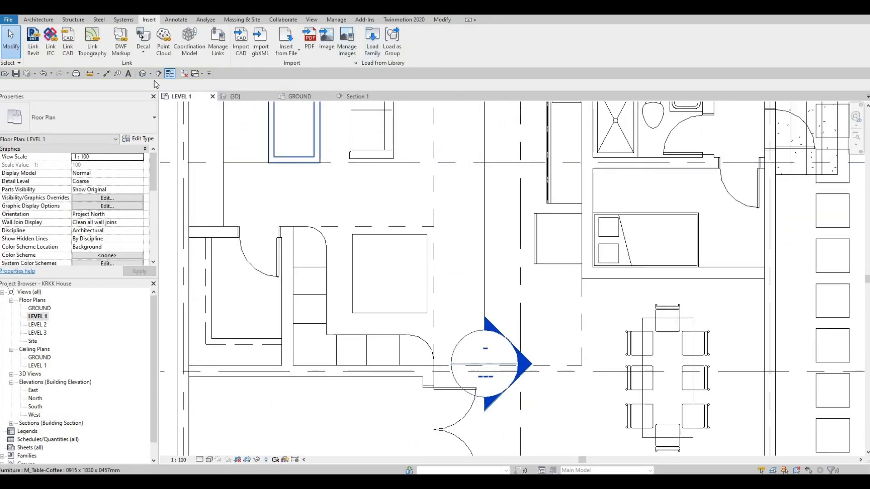
{"action": "left_click", "coordinate": [143, 73]}
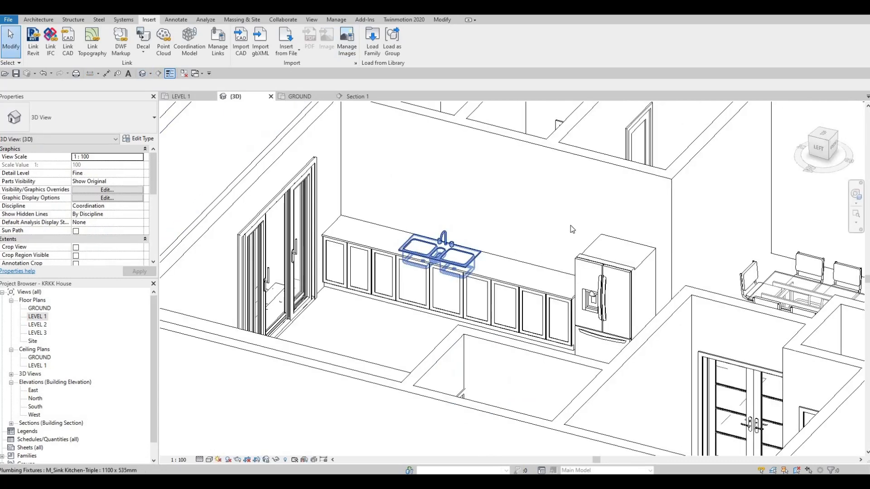
{"action": "scroll", "coordinate": [595, 221], "scroll_direction": "up", "scroll_amount": 3}
{"action": "middle_click_drag", "start_coordinate": [506, 191], "coordinate": [500, 215]}
{"action": "middle_click_drag", "start_coordinate": [431, 178], "coordinate": [338, 156], "text": "shift"}
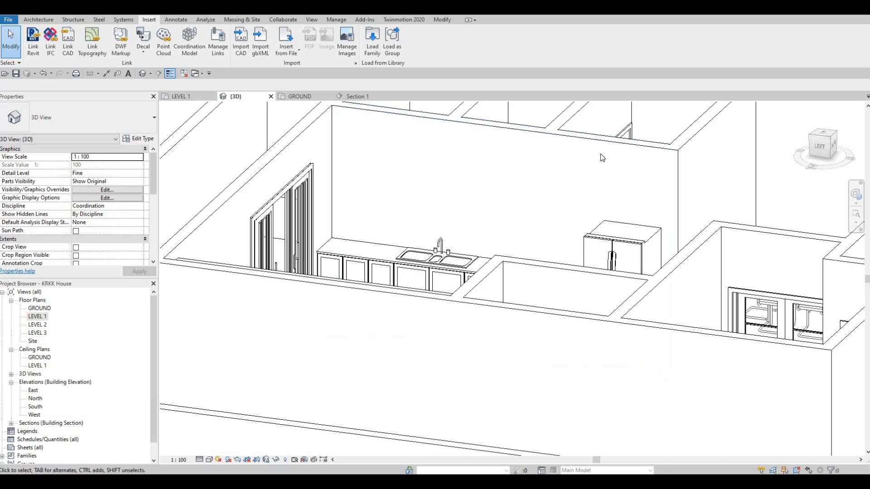
{"action": "middle_click_drag", "start_coordinate": [564, 211], "coordinate": [427, 307], "text": "shift"}
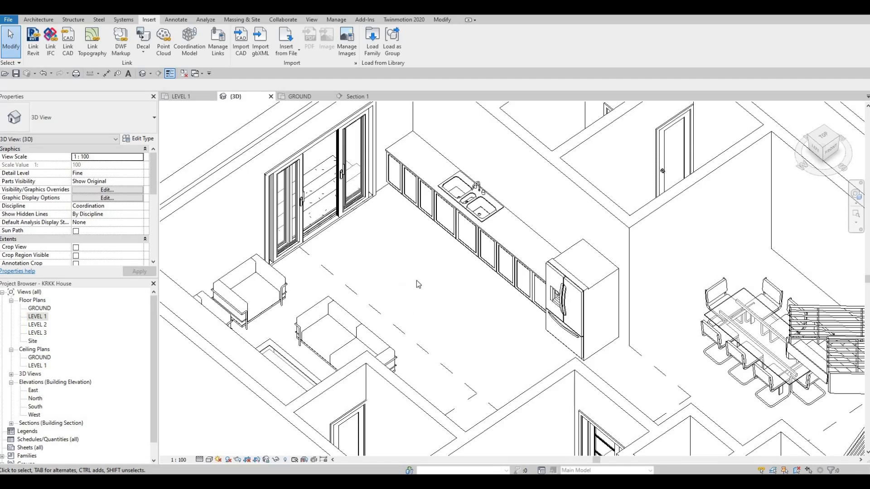
{"action": "middle_click_drag", "start_coordinate": [396, 264], "coordinate": [395, 284]}
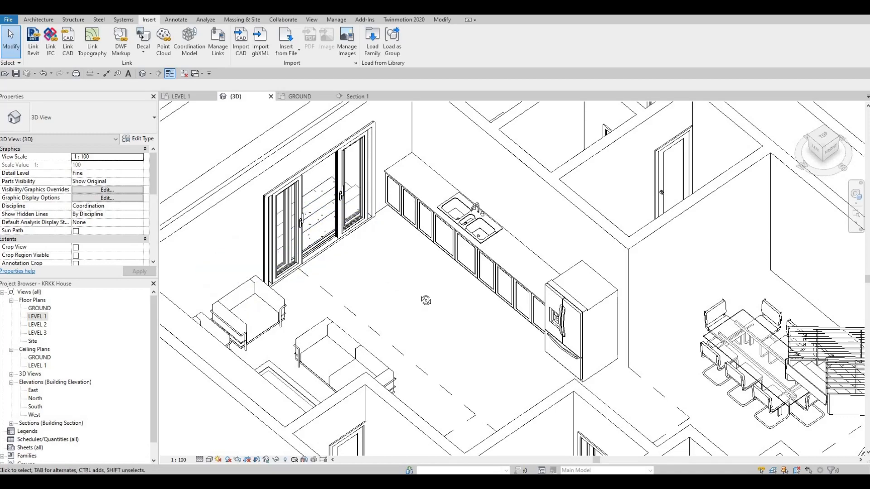
{"action": "middle_click_drag", "start_coordinate": [417, 241], "coordinate": [476, 329], "text": "shift"}
{"action": "middle_click_drag", "start_coordinate": [497, 291], "coordinate": [476, 283]}
{"action": "scroll", "coordinate": [484, 330], "scroll_direction": "down", "scroll_amount": 1}
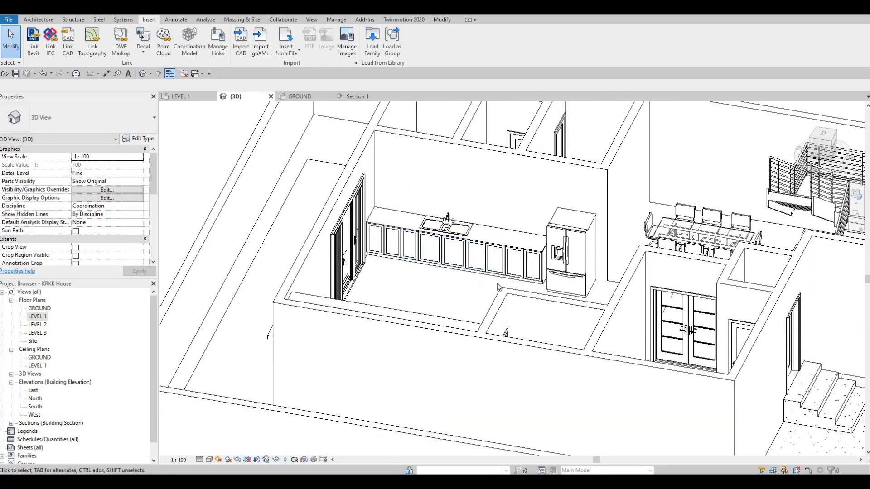